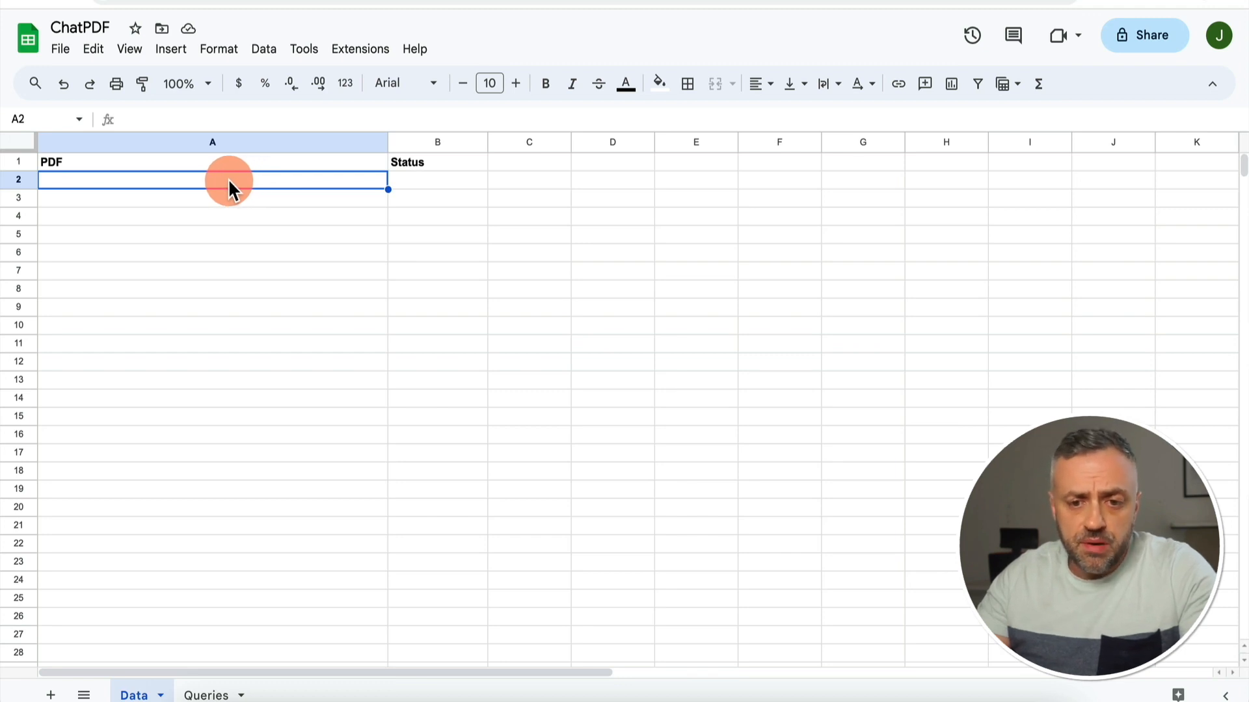
double_click(211, 177)
type("https://s3.amazonaws.com/jamesnocode-data/roman-empire.pdf")
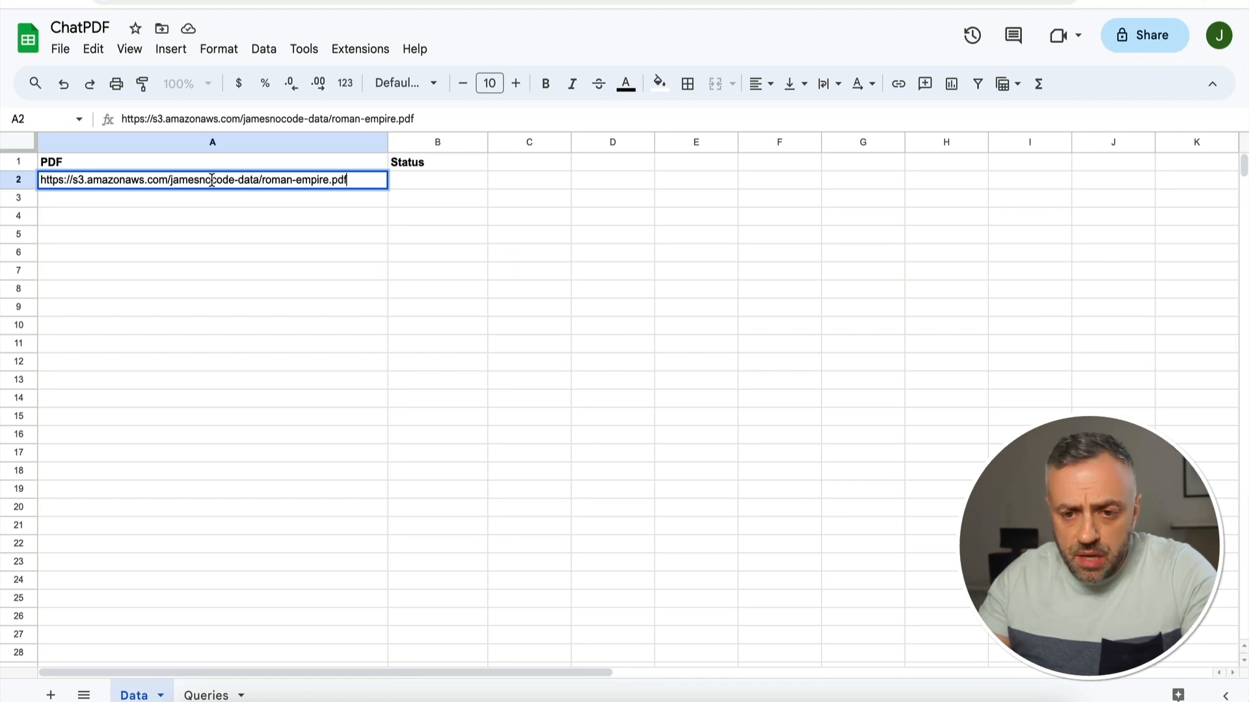
key("Return")
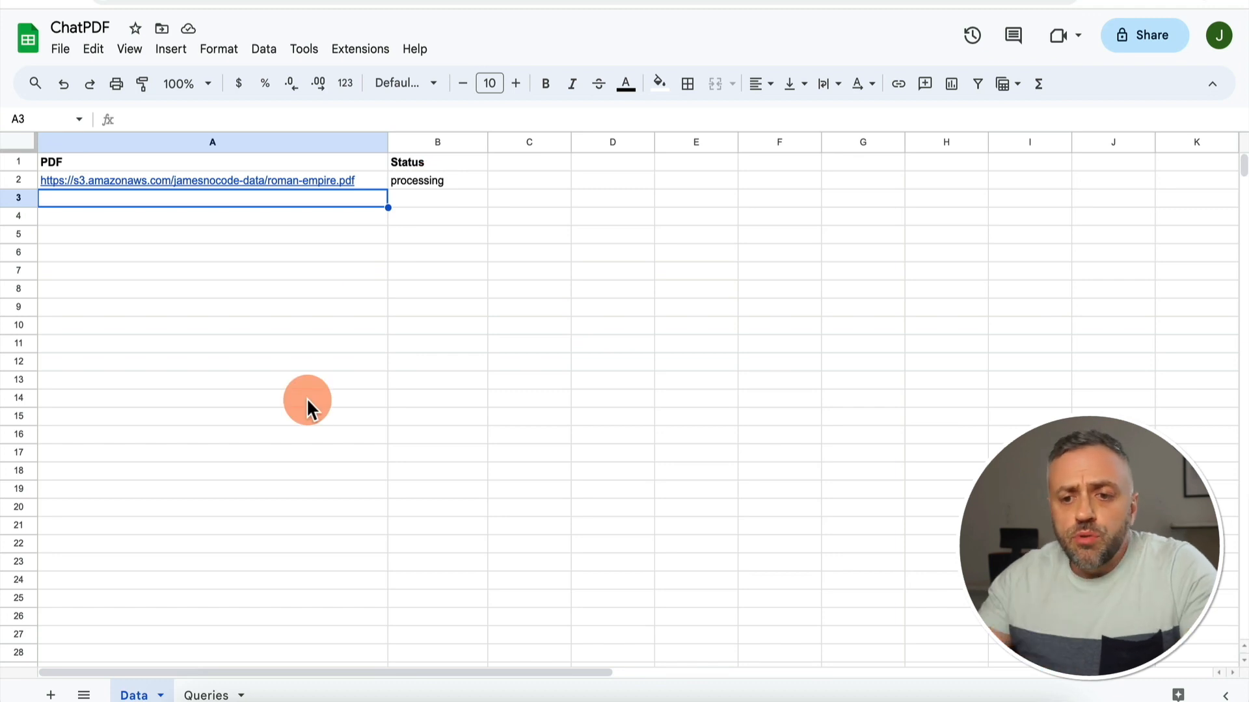
Enter the question "What is the roman empire?" in cell A2 of the Queries sheet and widen the Answer column
left_click(207, 695)
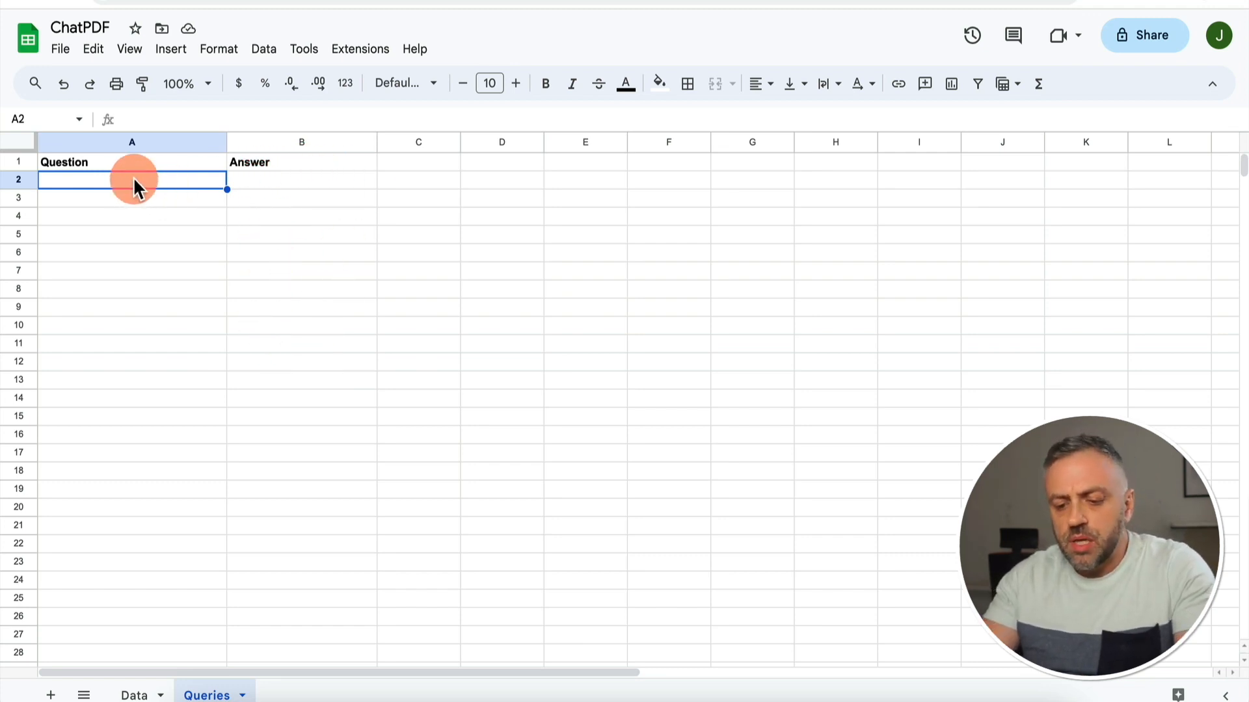
type("What is the roman empire?")
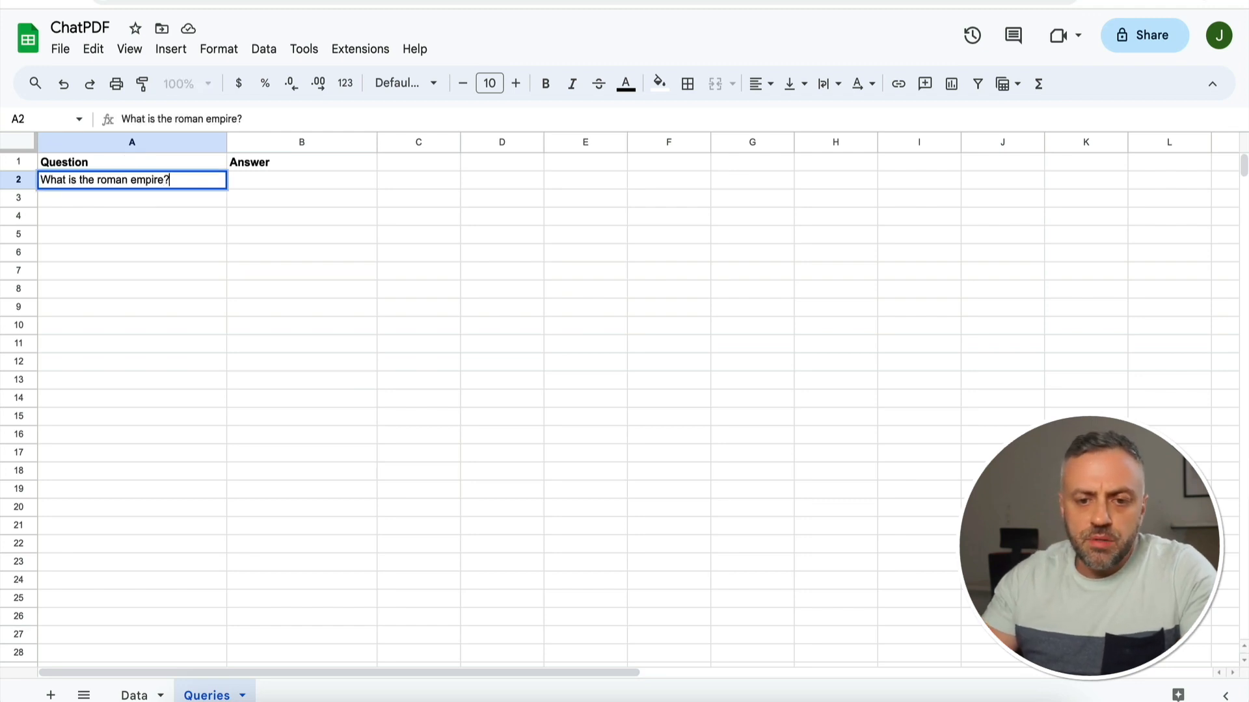
key("Return")
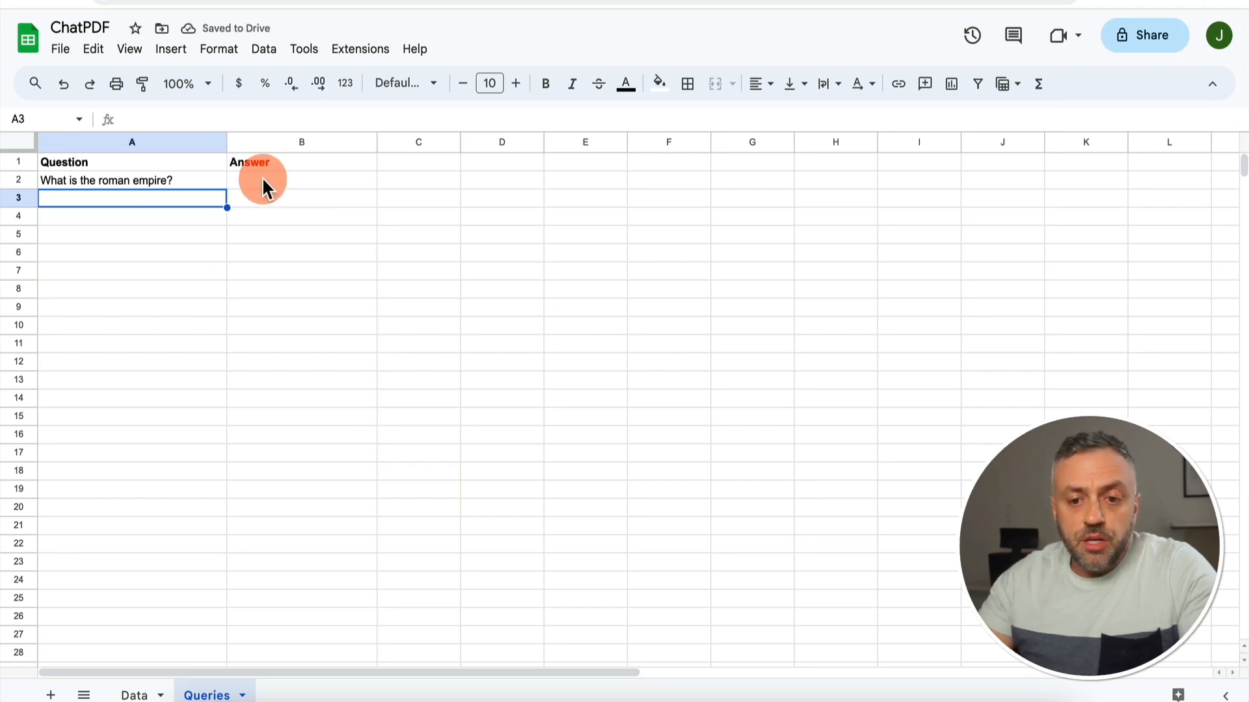
left_click(299, 181)
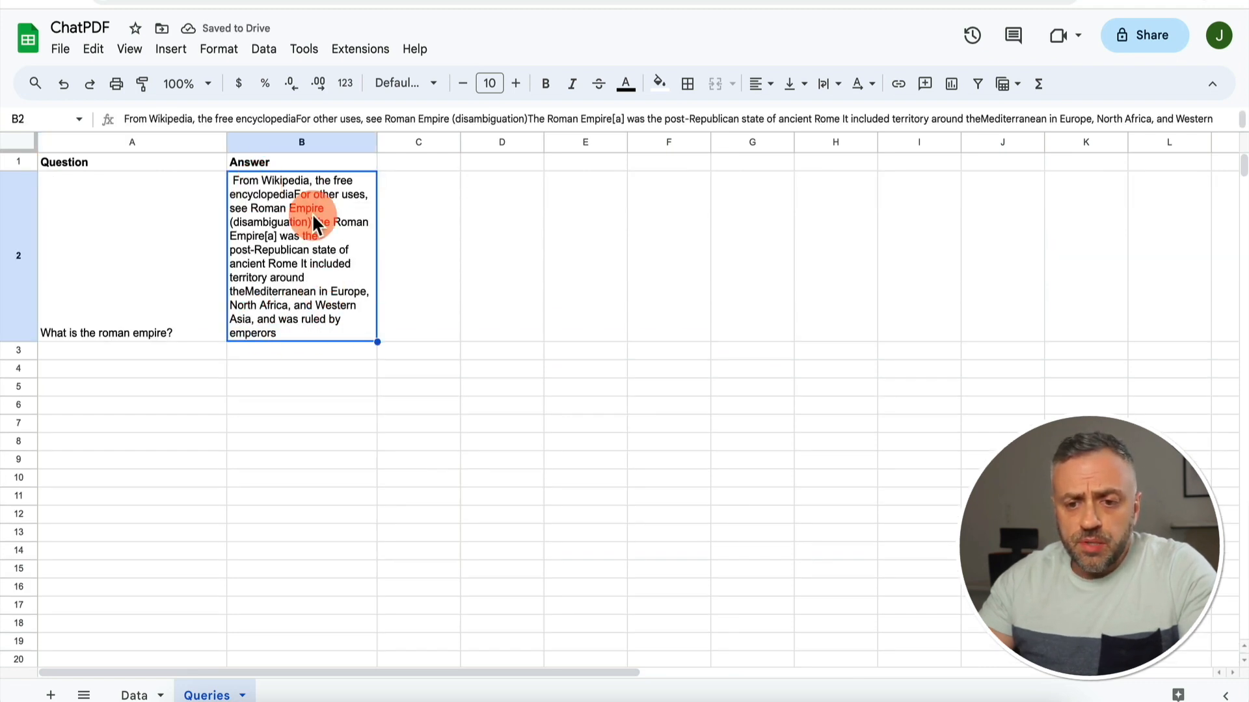
left_click_drag(376, 143, 575, 143)
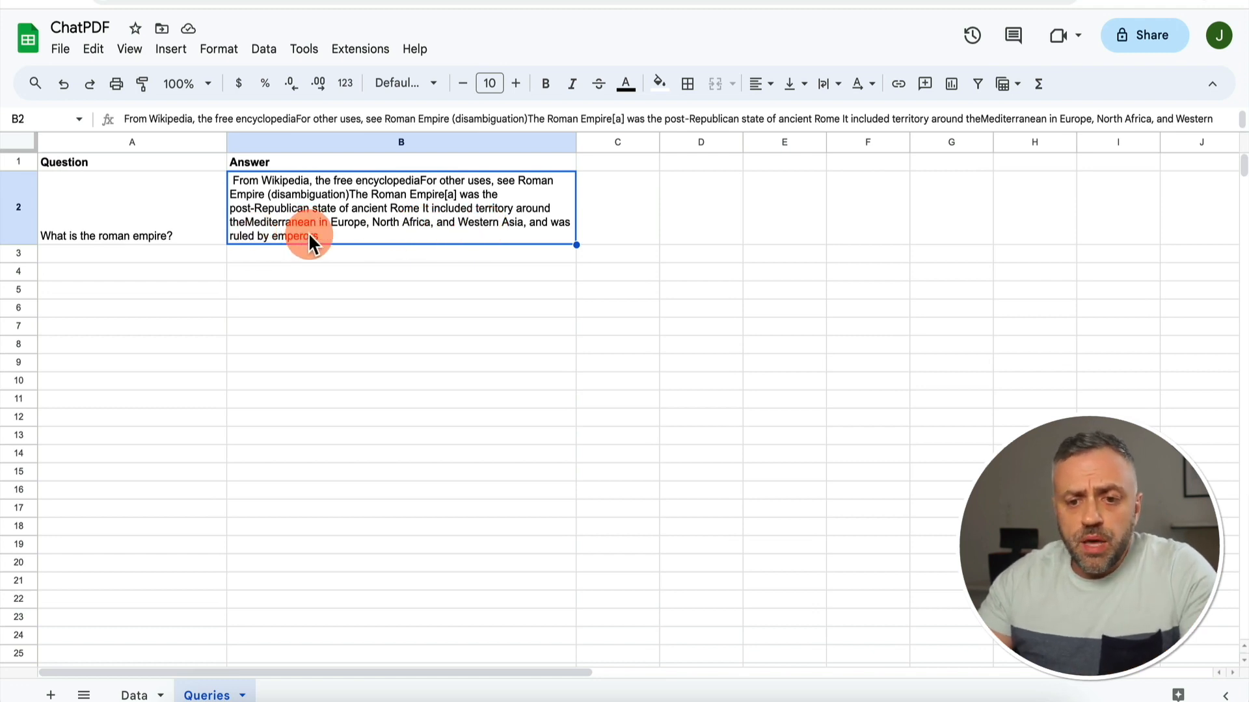
Enter the question "Why did the roman empire collapse?" in cell A3 of the Queries sheet
left_click(143, 250)
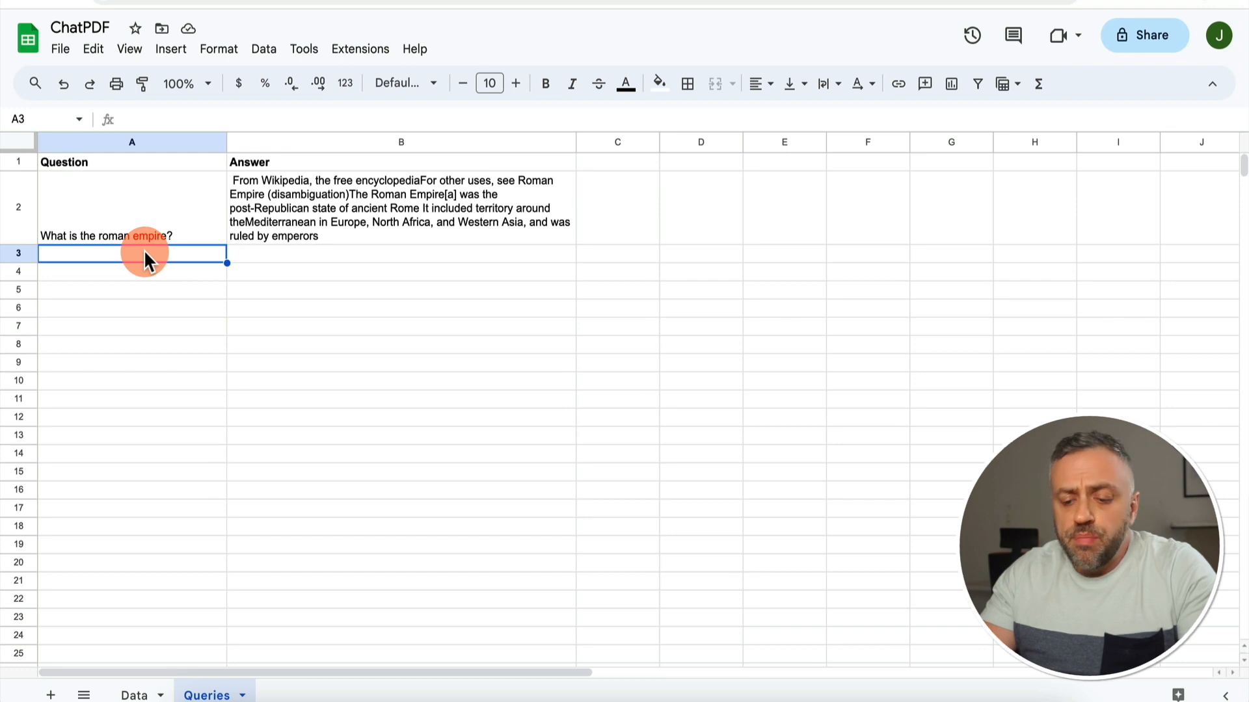
type("Why did the roman empire collapse?")
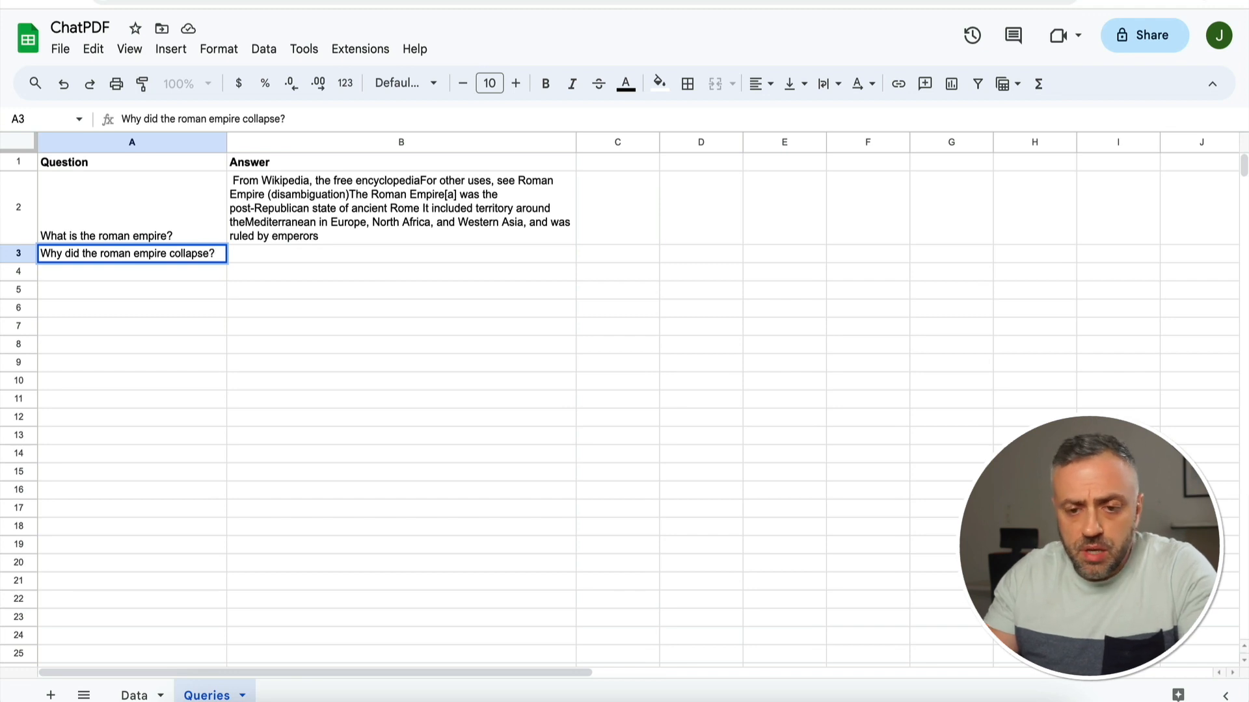
key("Return")
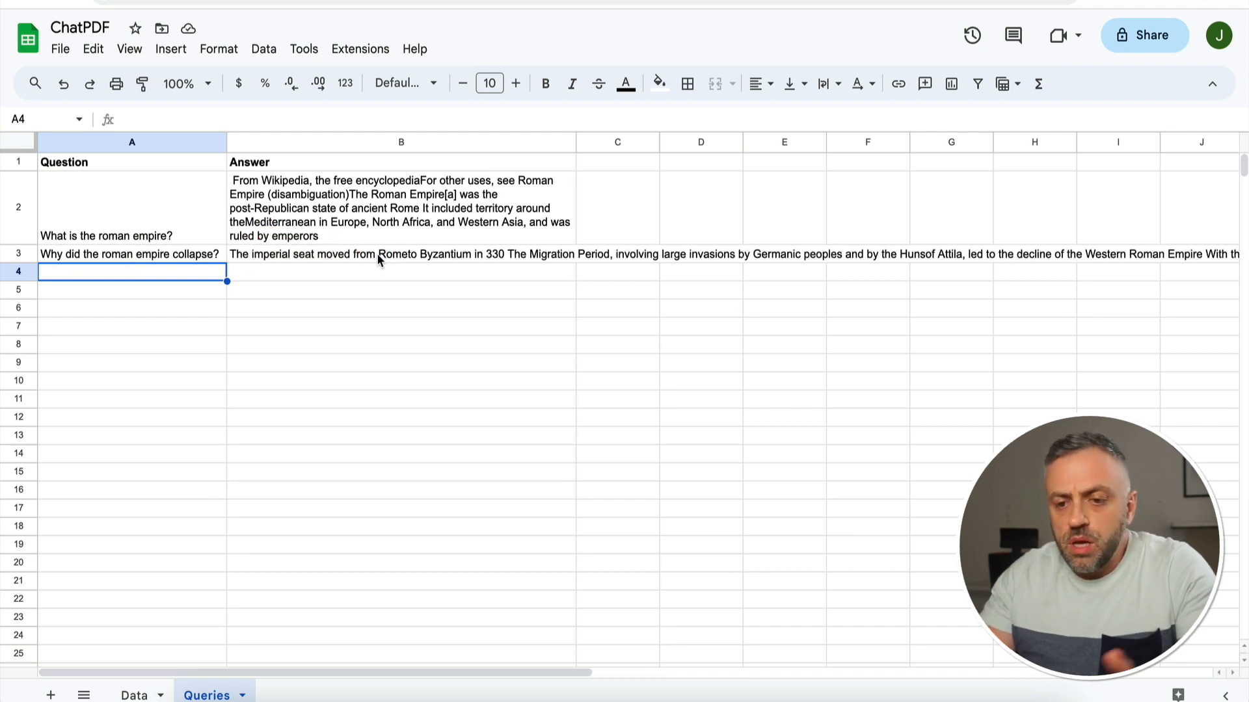
Set text wrapping to Wrap for the answer in cell B3
left_click(361, 263)
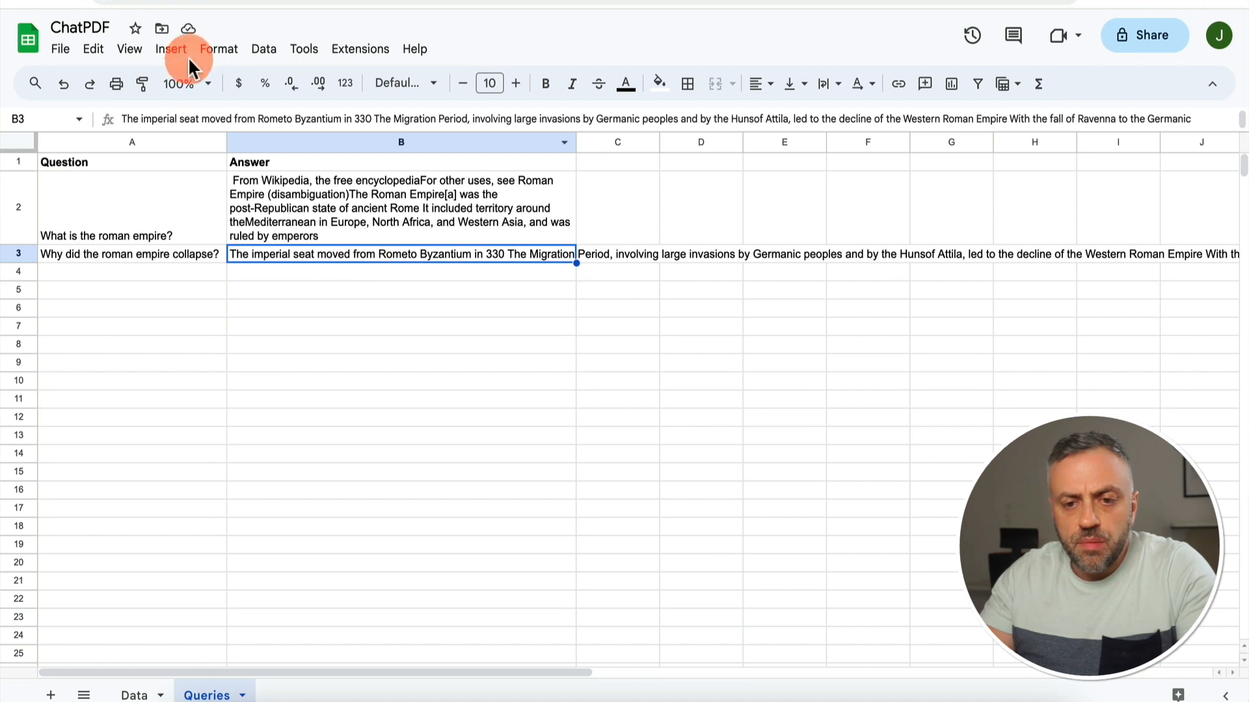
left_click(219, 49)
mouse_move(245, 203)
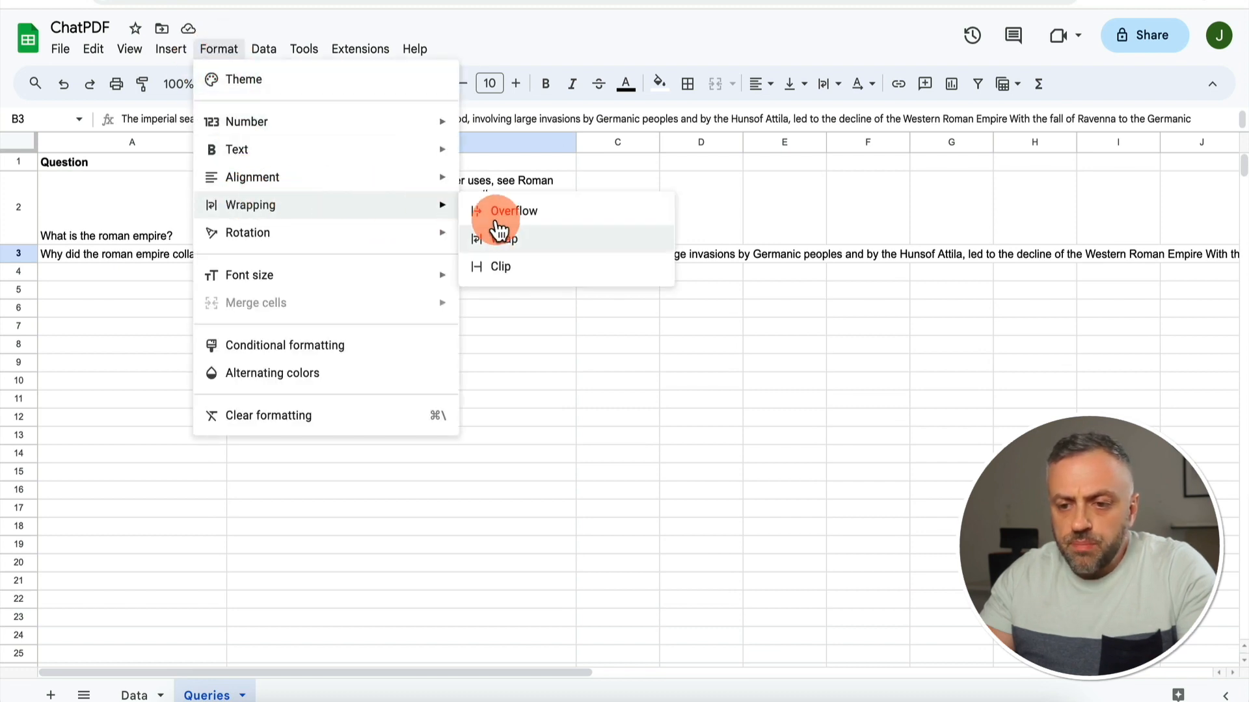
left_click(500, 236)
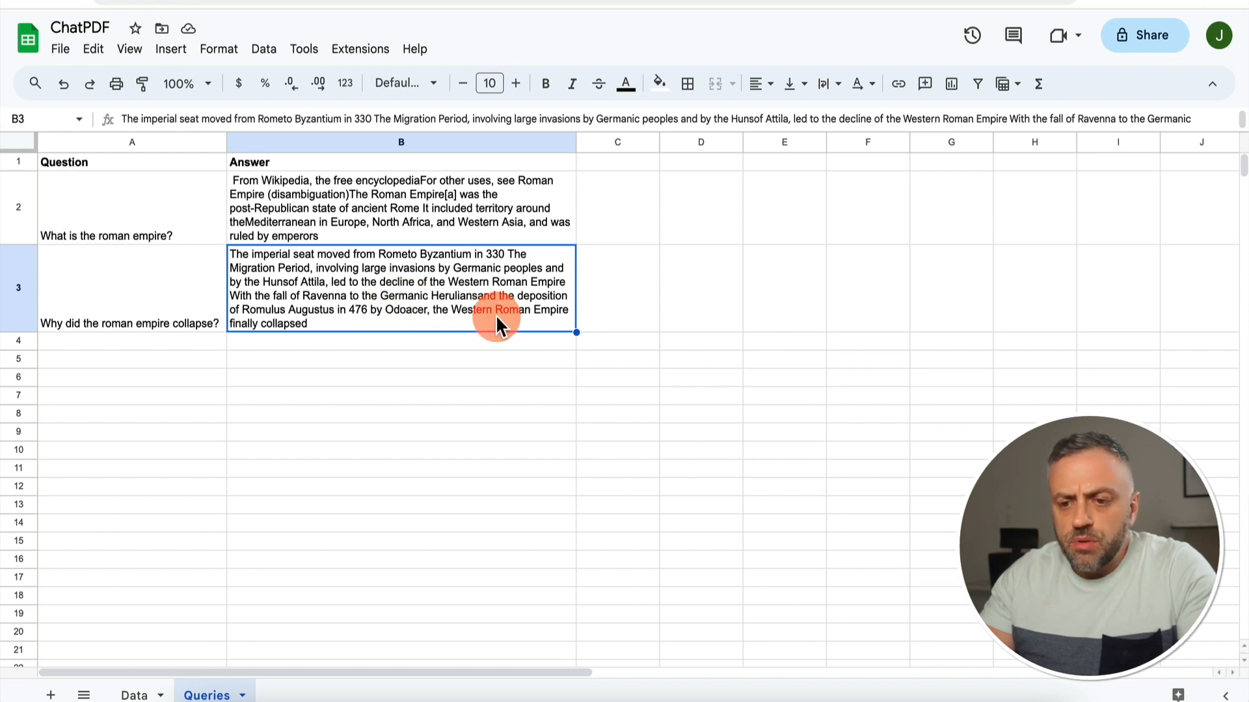
left_click(162, 341)
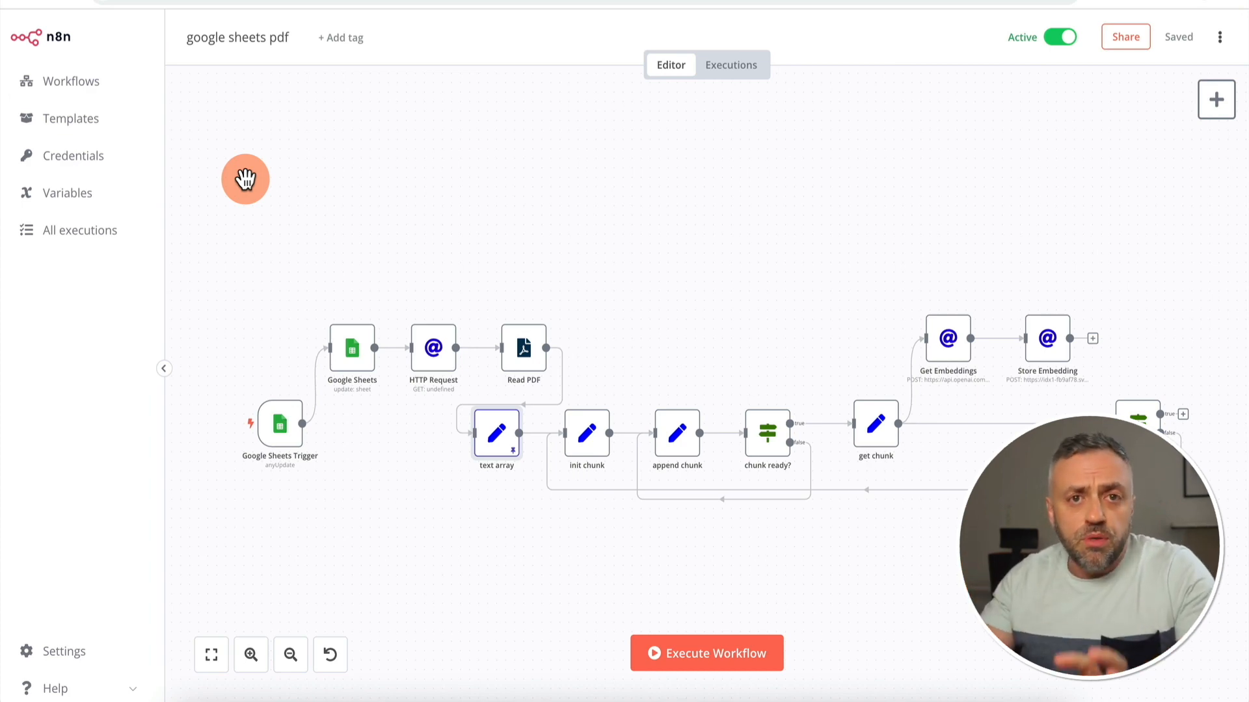
Look over the workflow's import options and the parameters of the Google Sheets Trigger node
left_click(1219, 37)
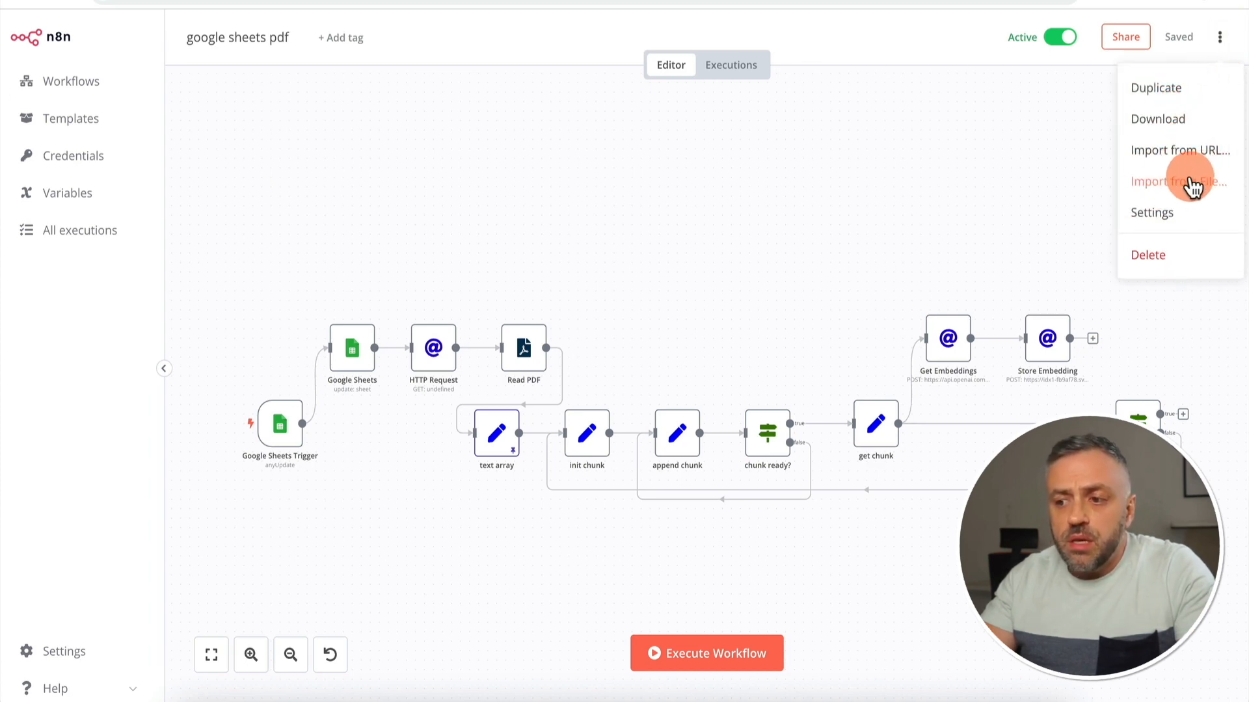
left_click(875, 155)
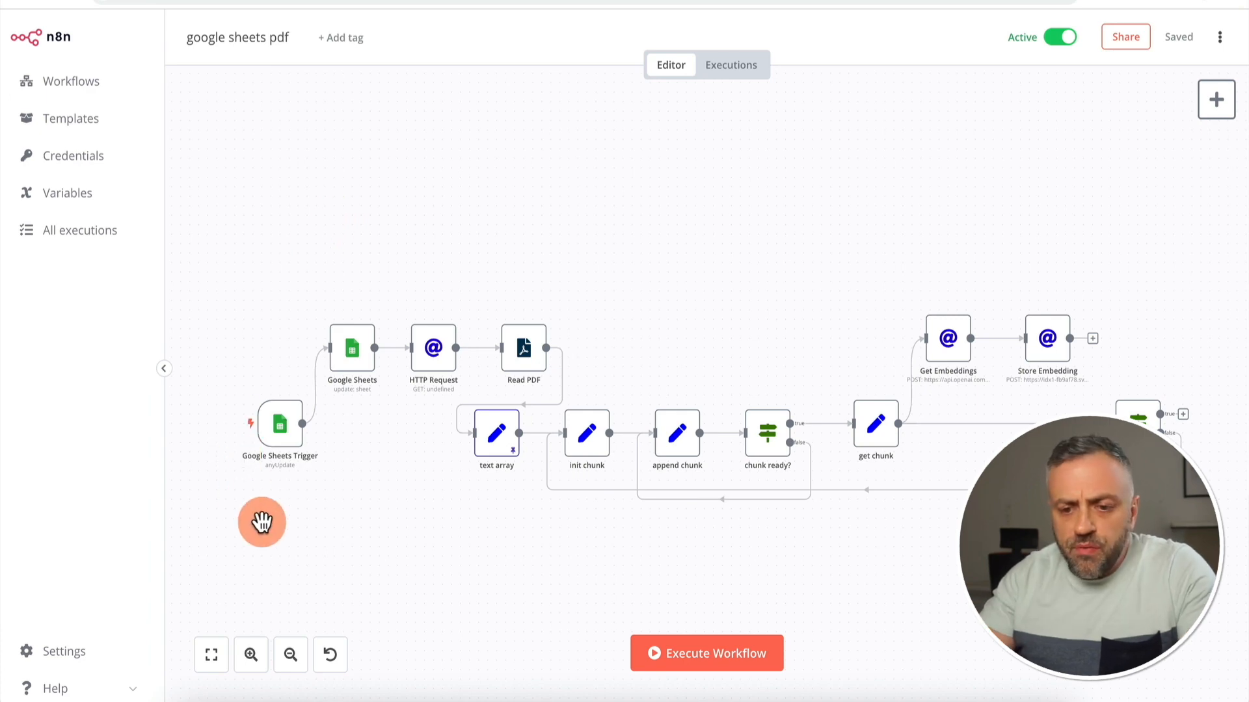
mouse_move(285, 431)
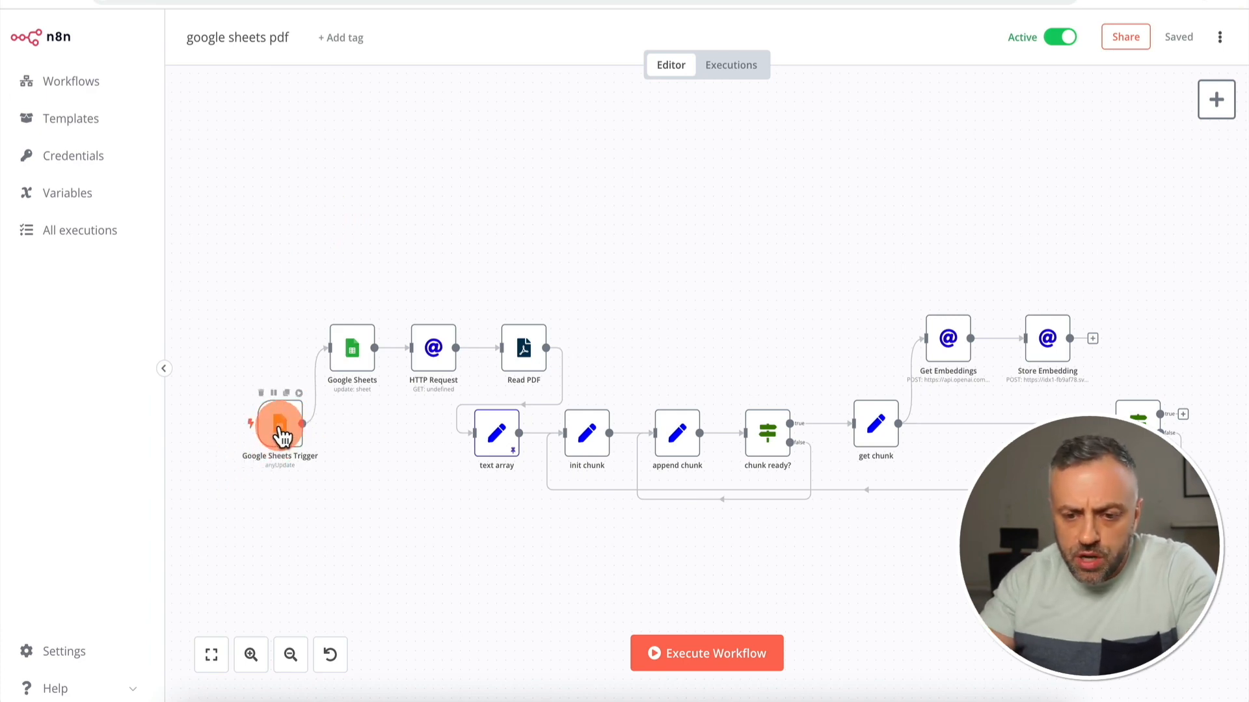
double_click(282, 435)
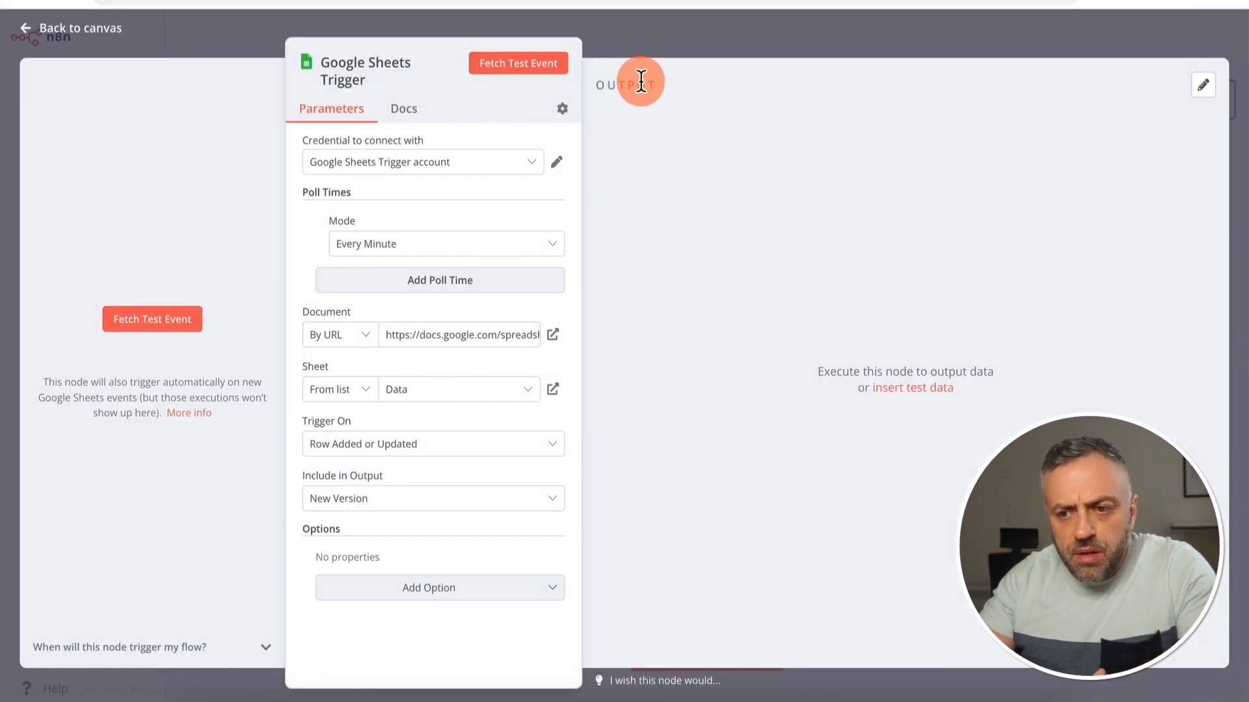
left_click(659, 42)
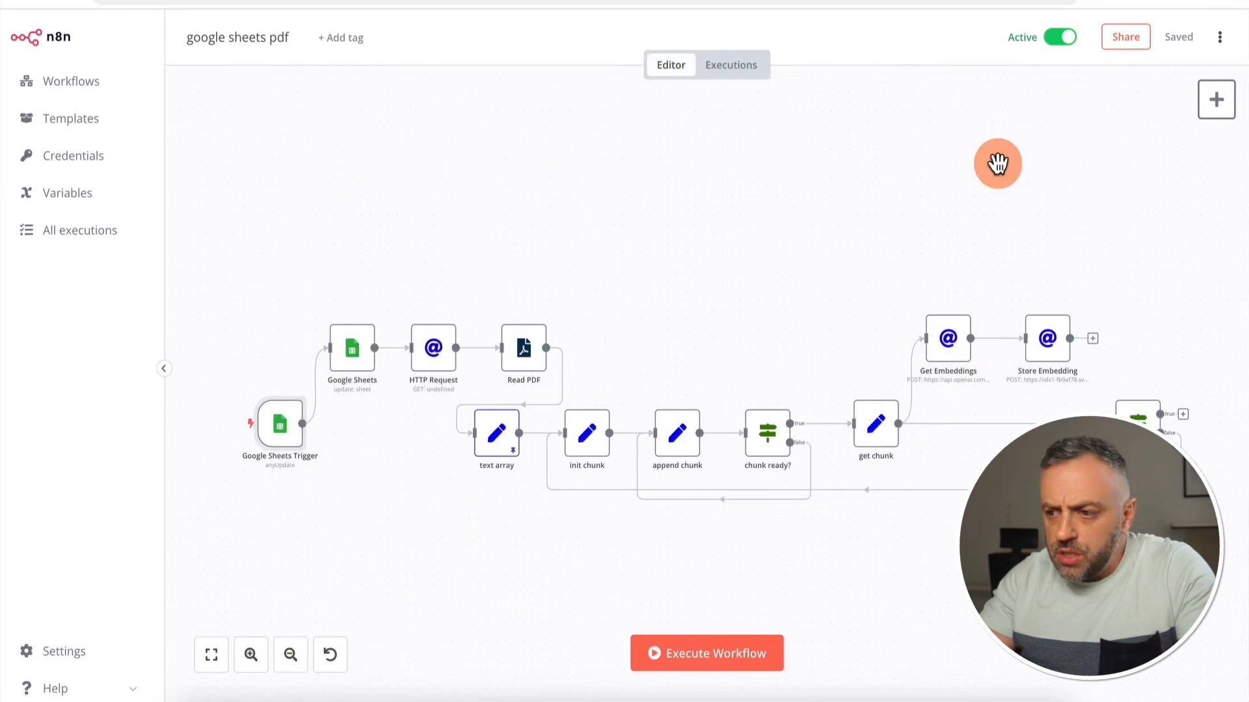
Search the node library for "sheets" and view the available Google Sheets actions and triggers
left_click(1216, 107)
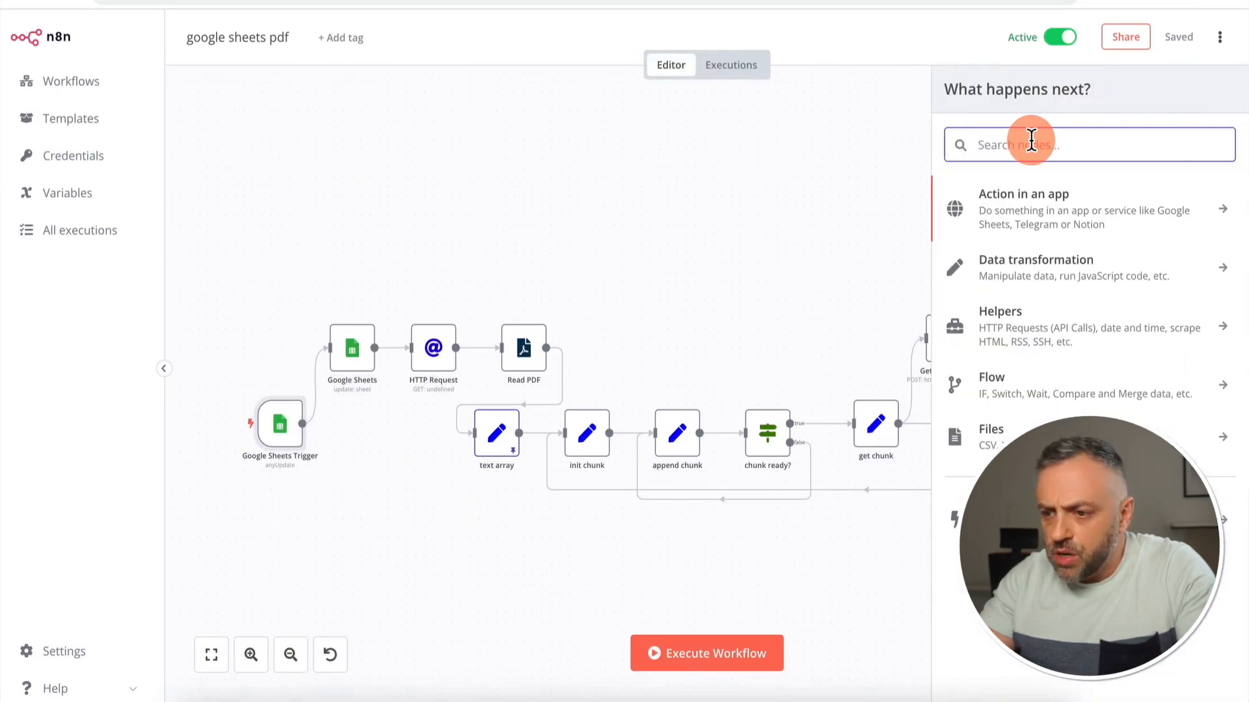
left_click(843, 170)
left_click(1216, 99)
type("sheets")
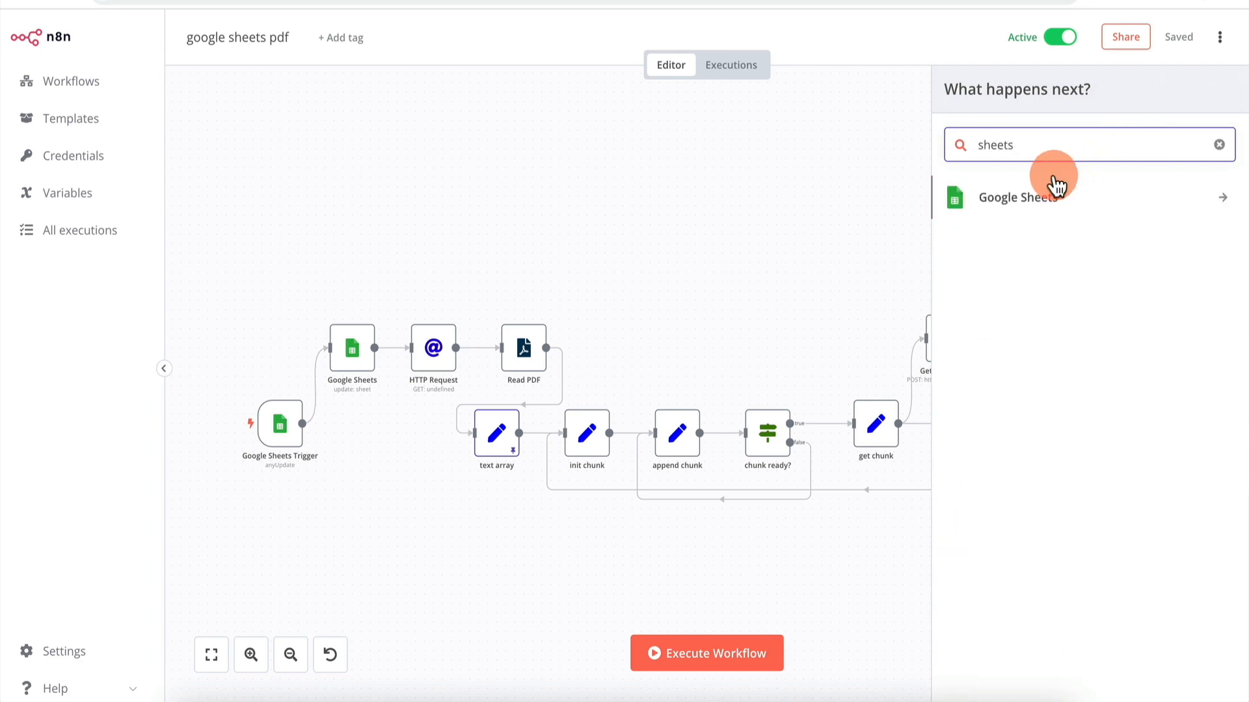
left_click(1023, 202)
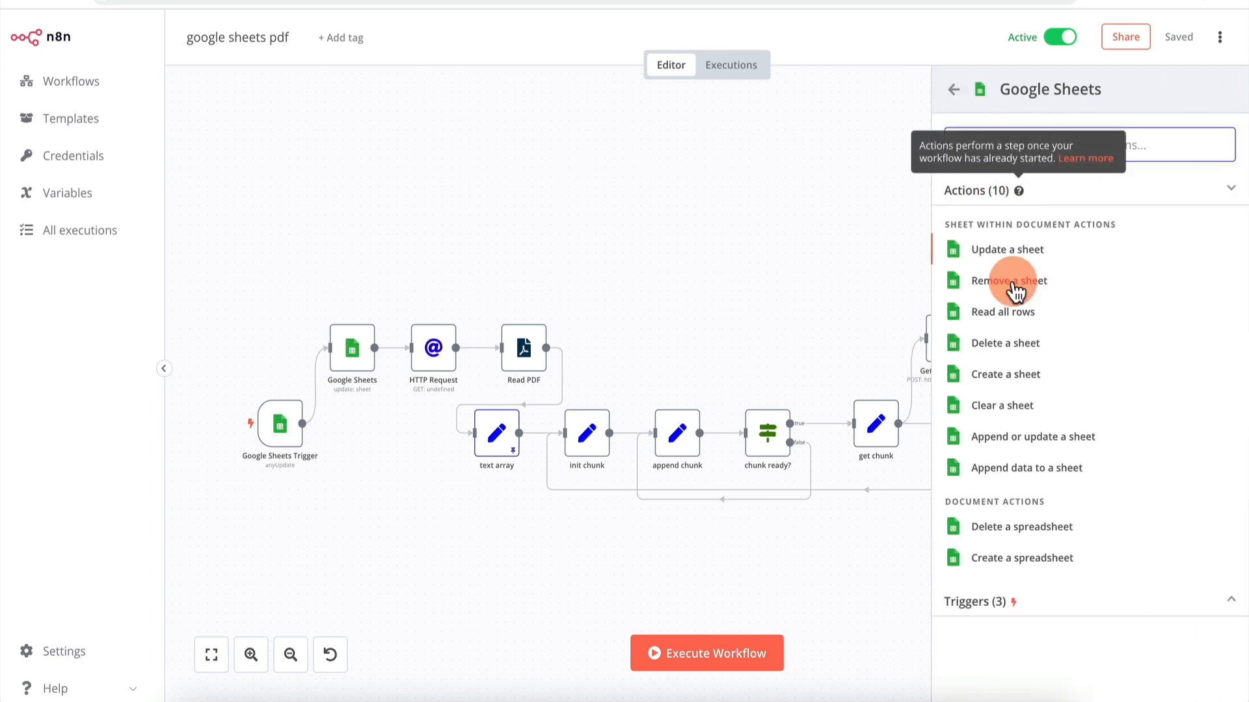
left_click(1136, 610)
scroll(1137, 586, "down", 2)
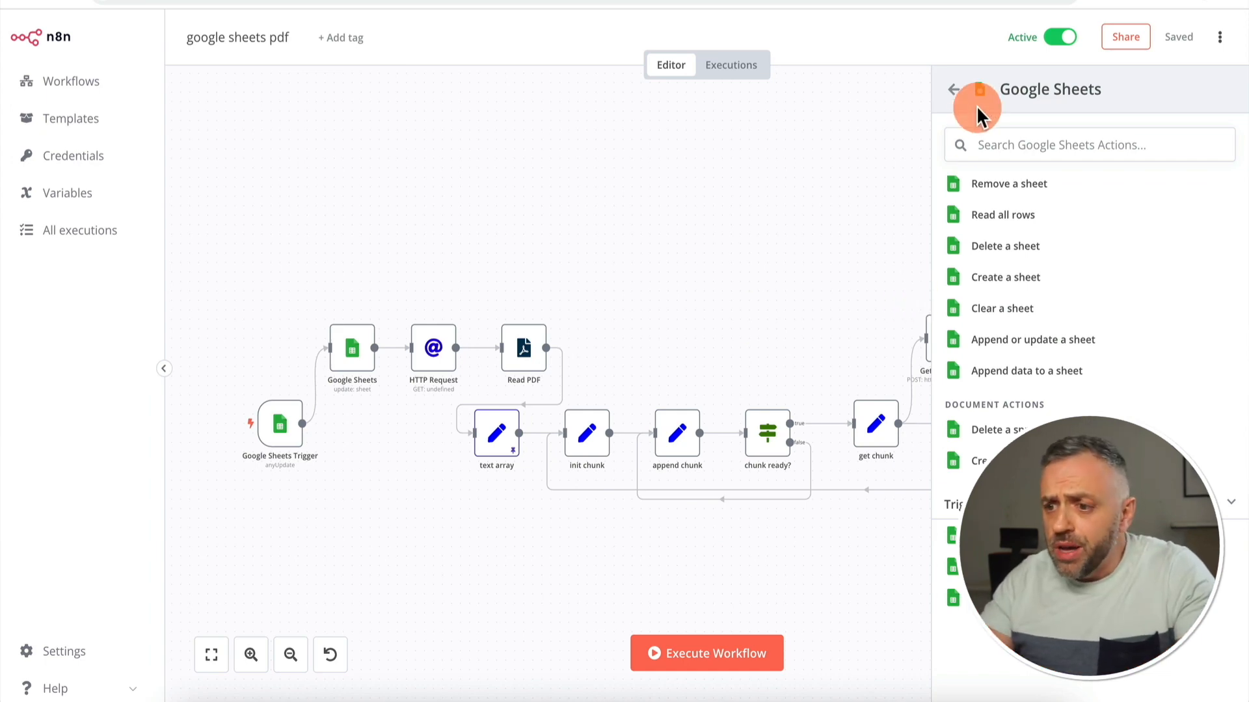
Clear the node search and view the trigger types available for starting a workflow
left_click(955, 91)
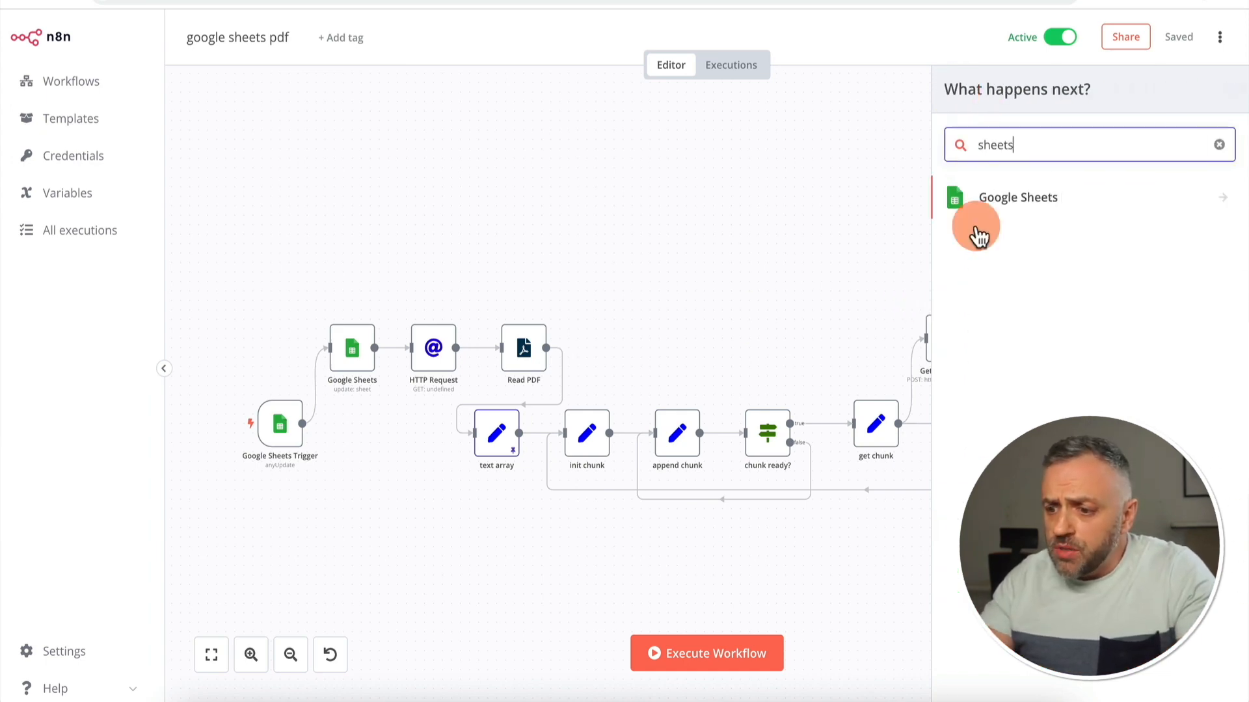
left_click(1219, 144)
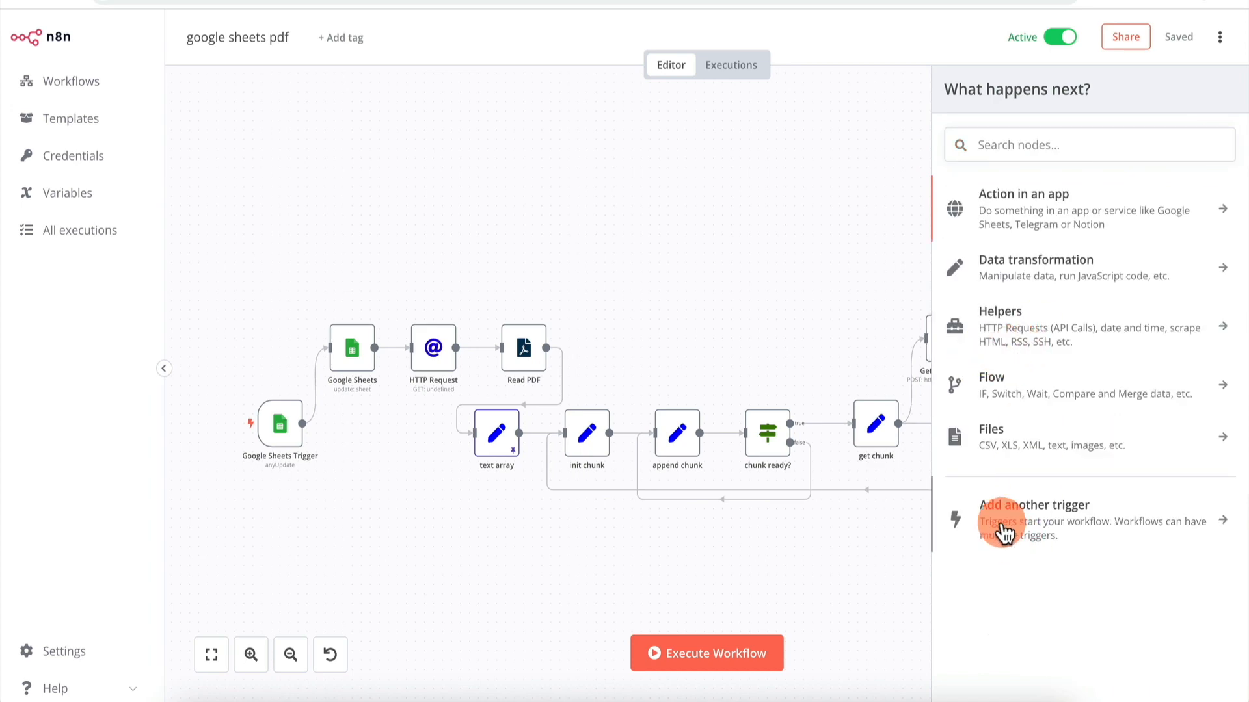
left_click(1025, 526)
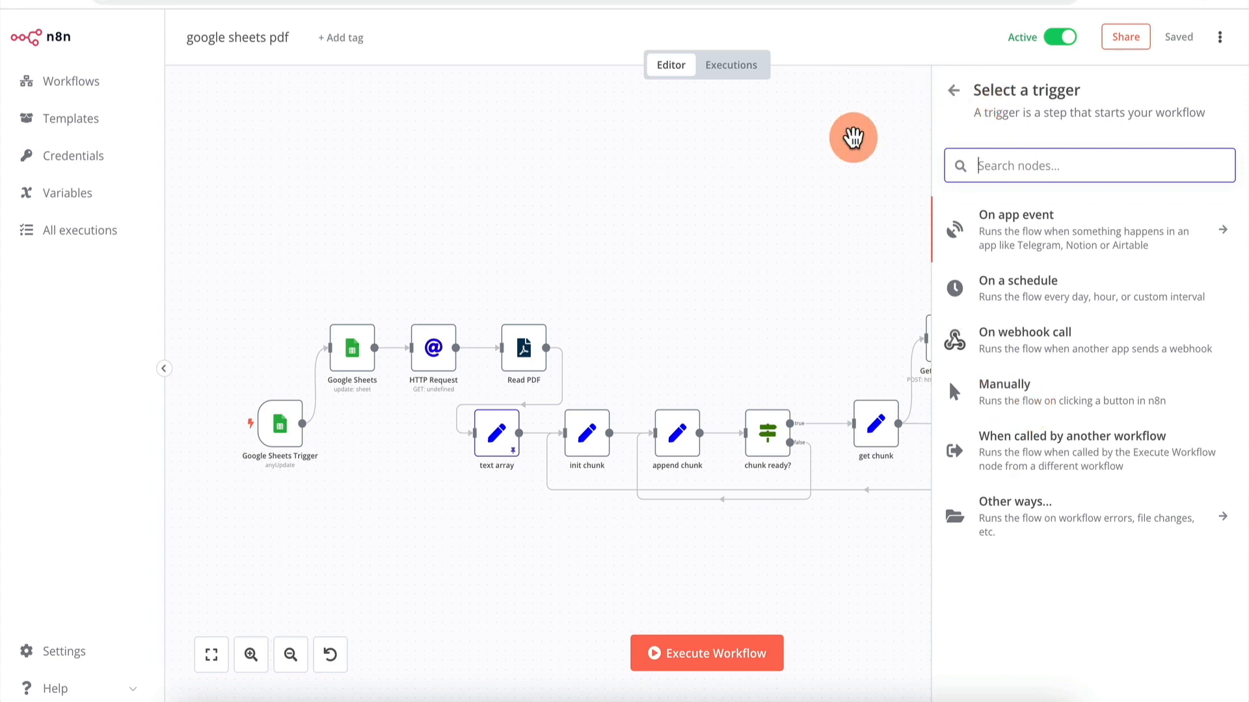
left_click(852, 136)
Examine the Google Sheets Trigger's settings and the available poll time modes without changing them
double_click(281, 427)
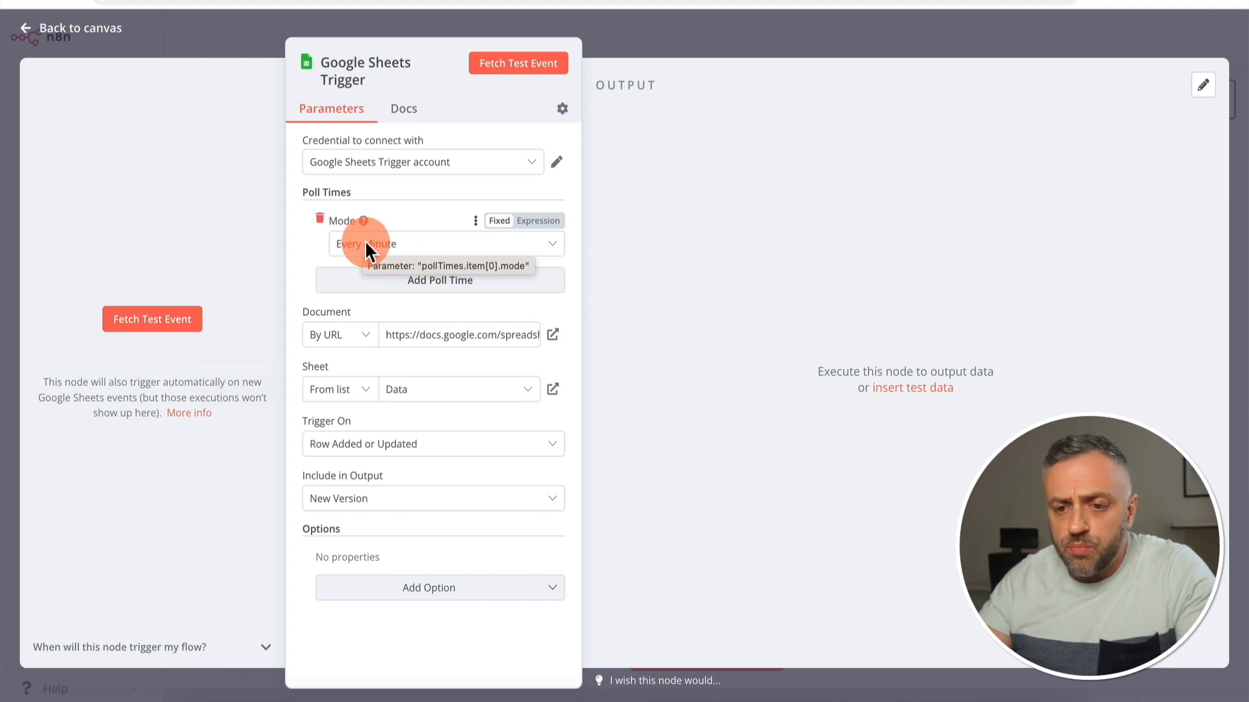
left_click(385, 242)
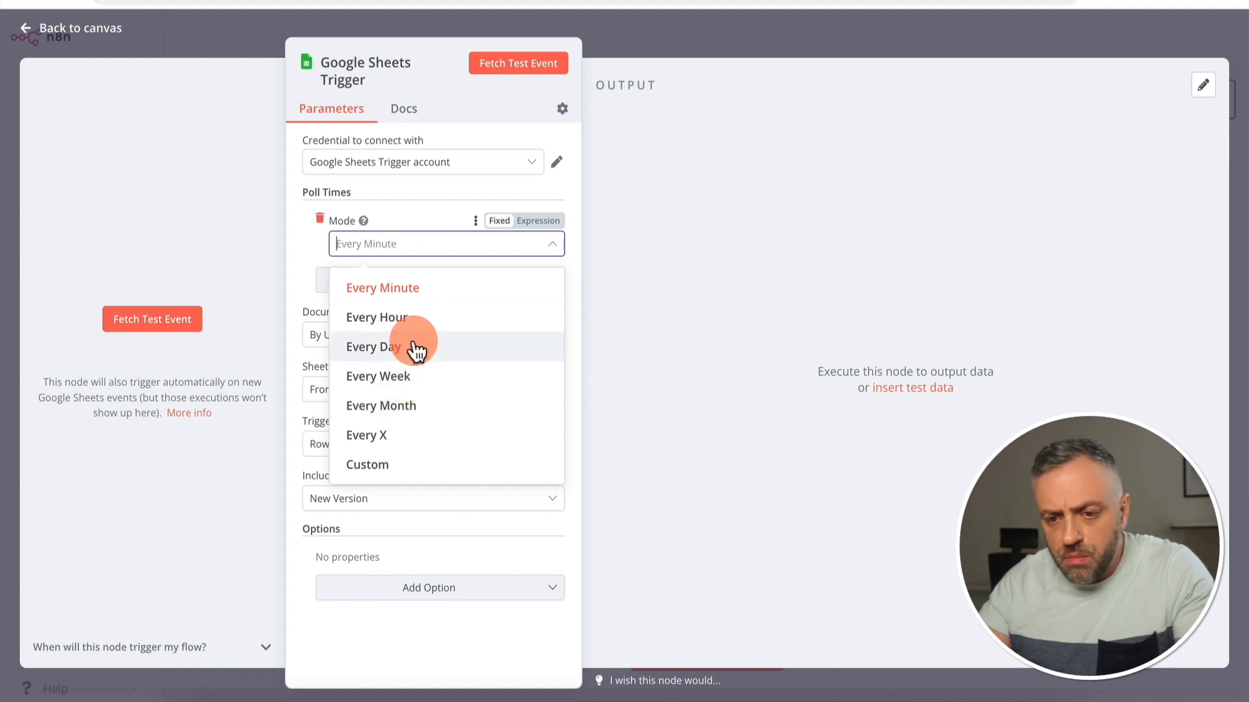
left_click(302, 241)
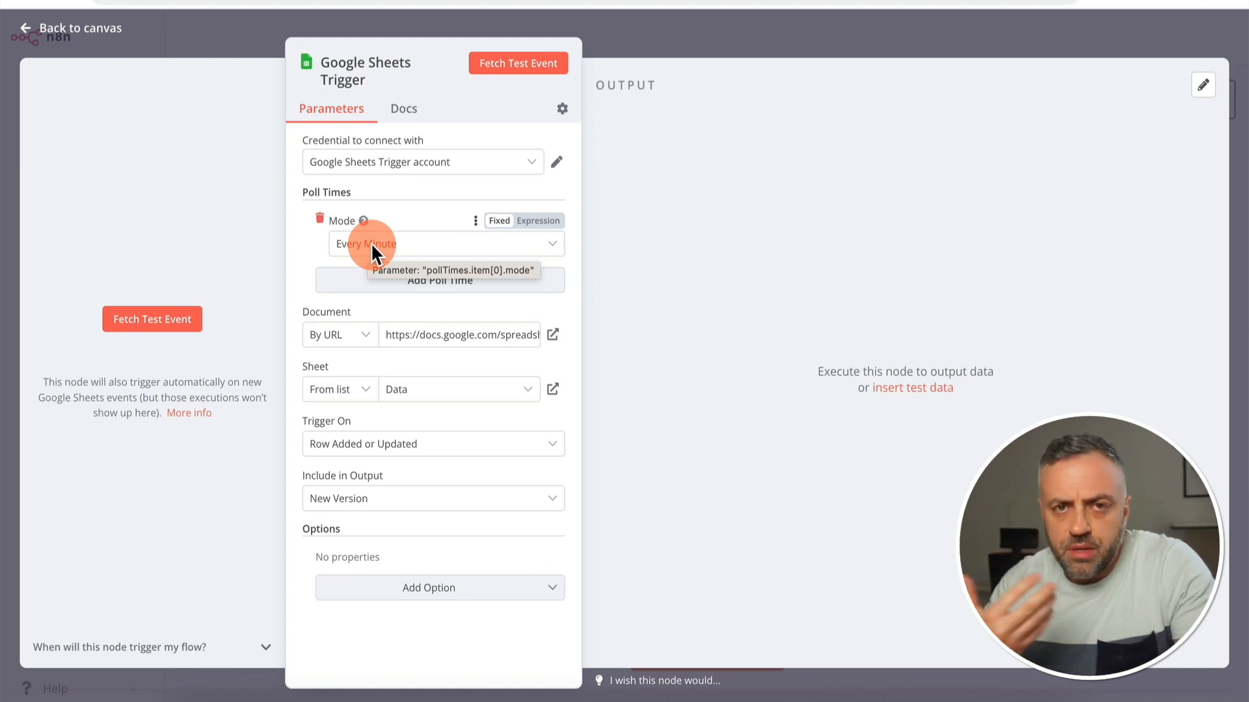
left_click(637, 48)
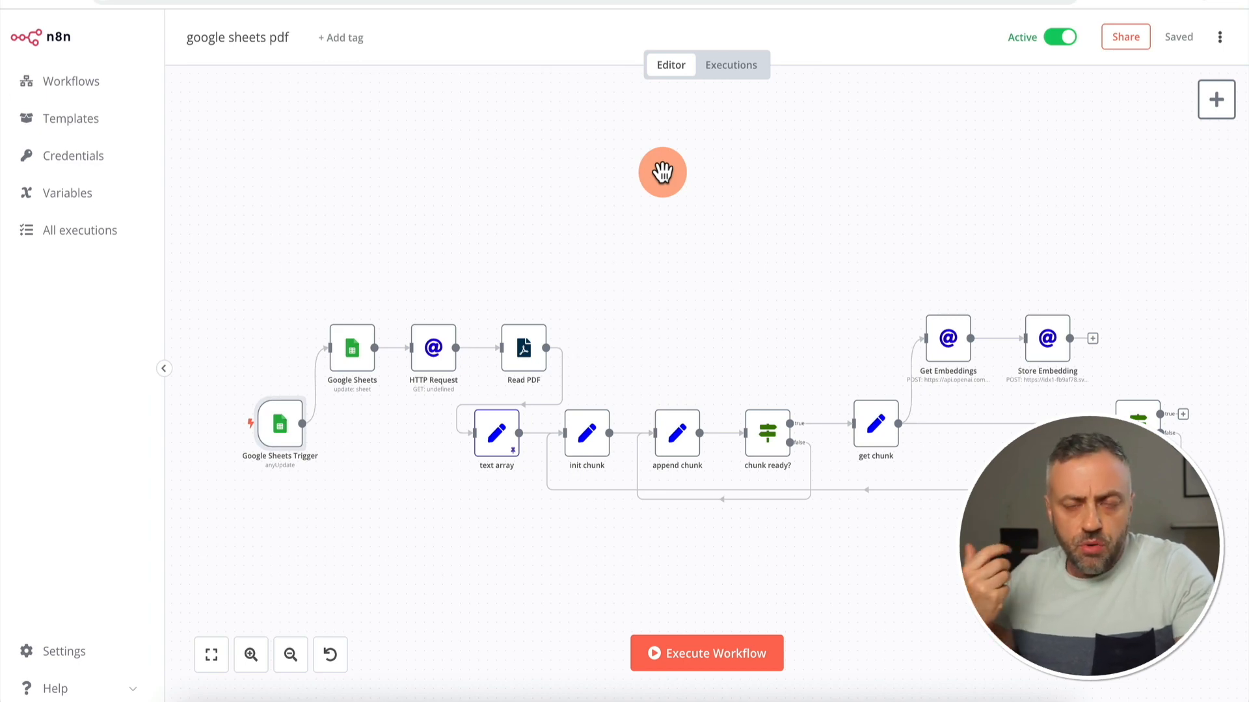
Examine the parameters of the Google Sheets update node and the HTTP Request node
double_click(353, 356)
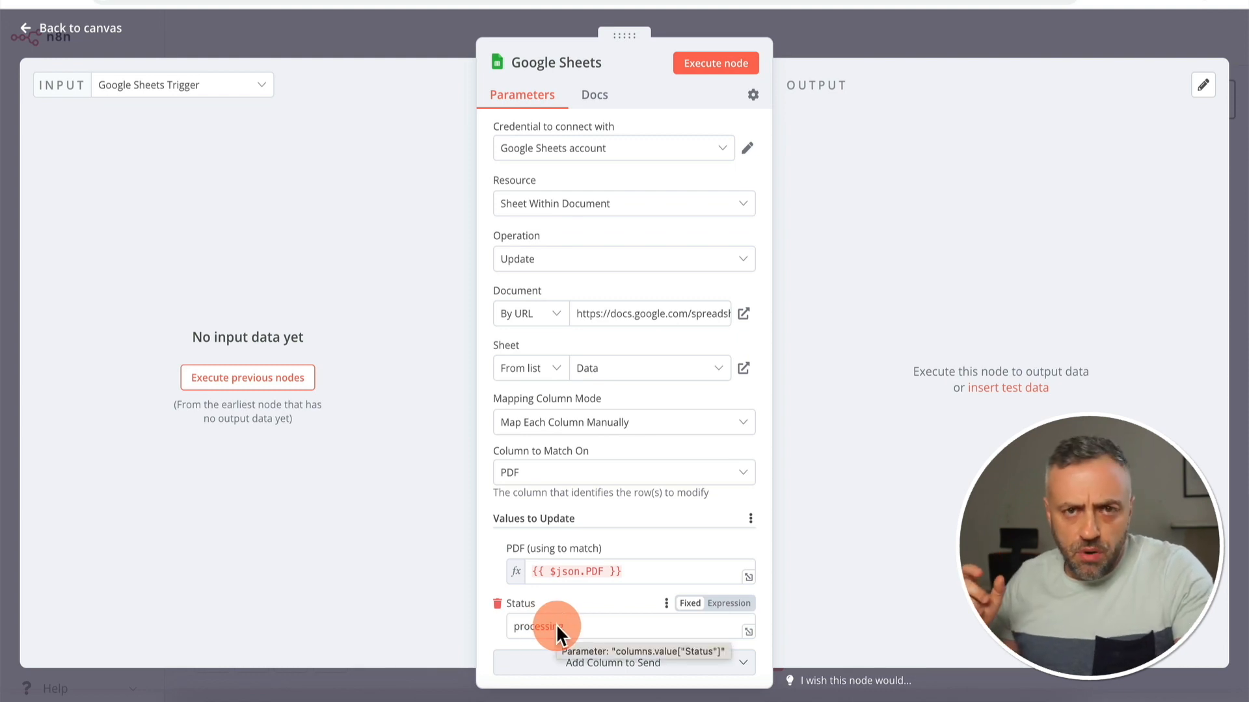
left_click(806, 46)
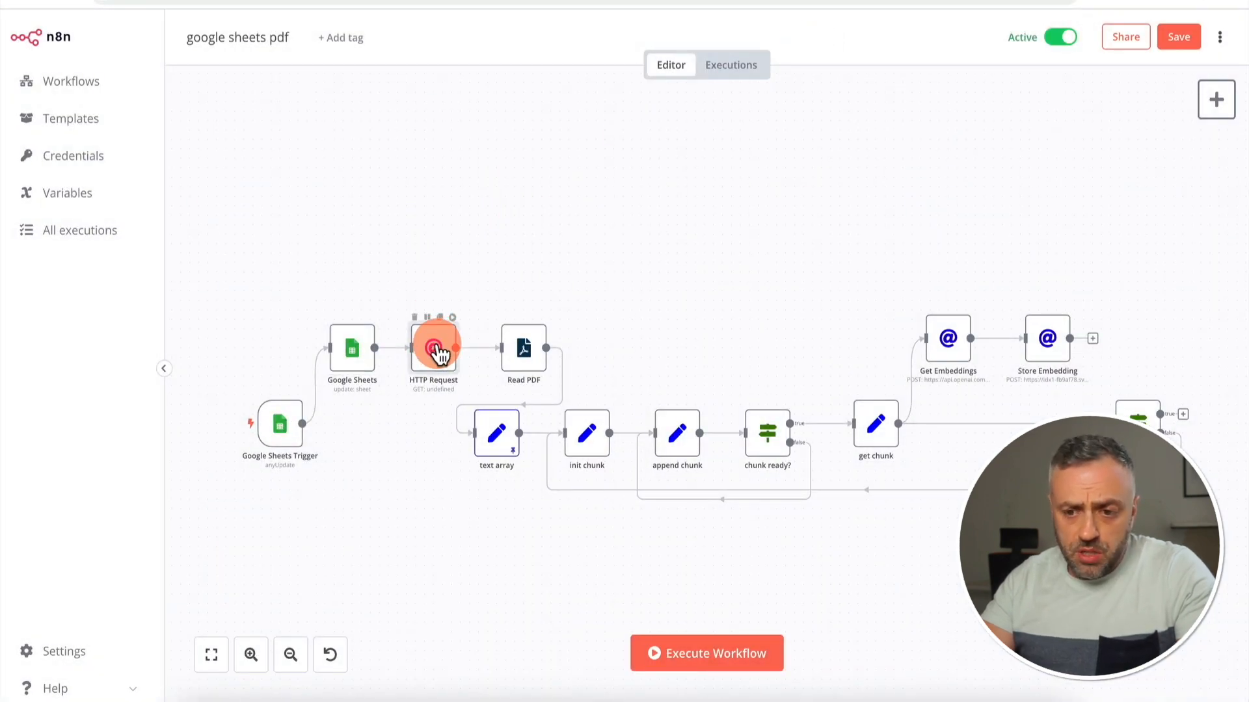
double_click(437, 350)
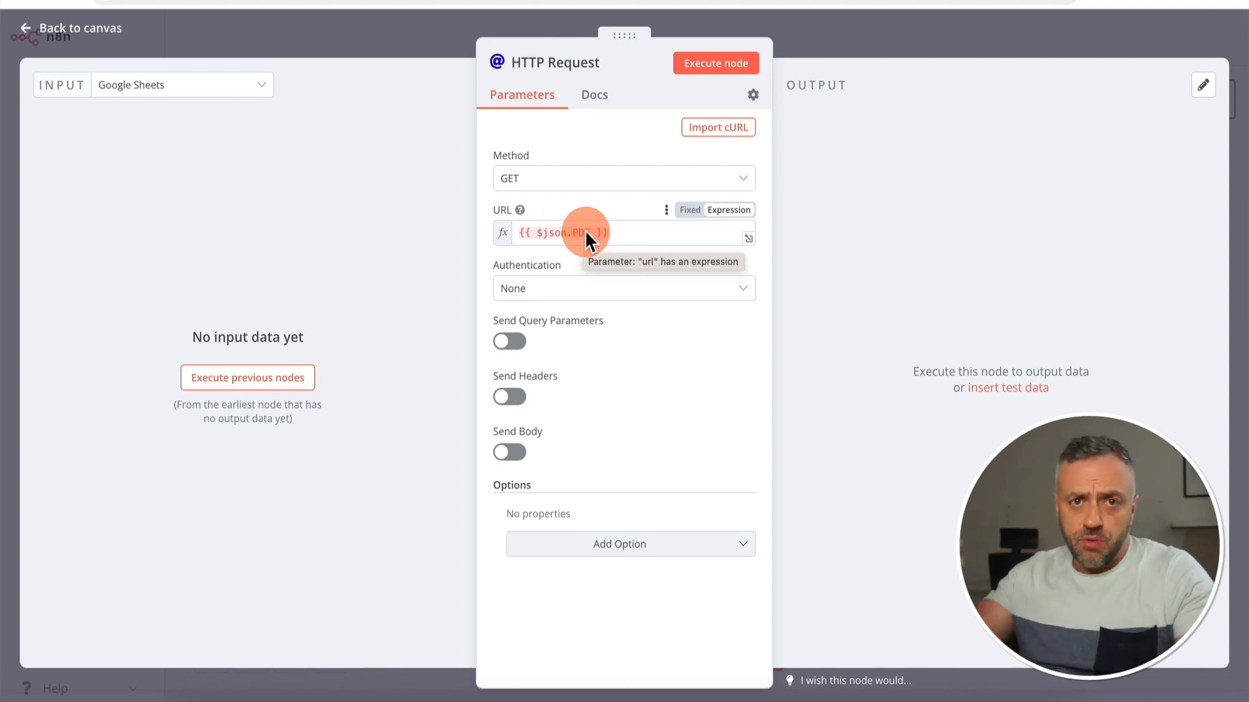
left_click(799, 10)
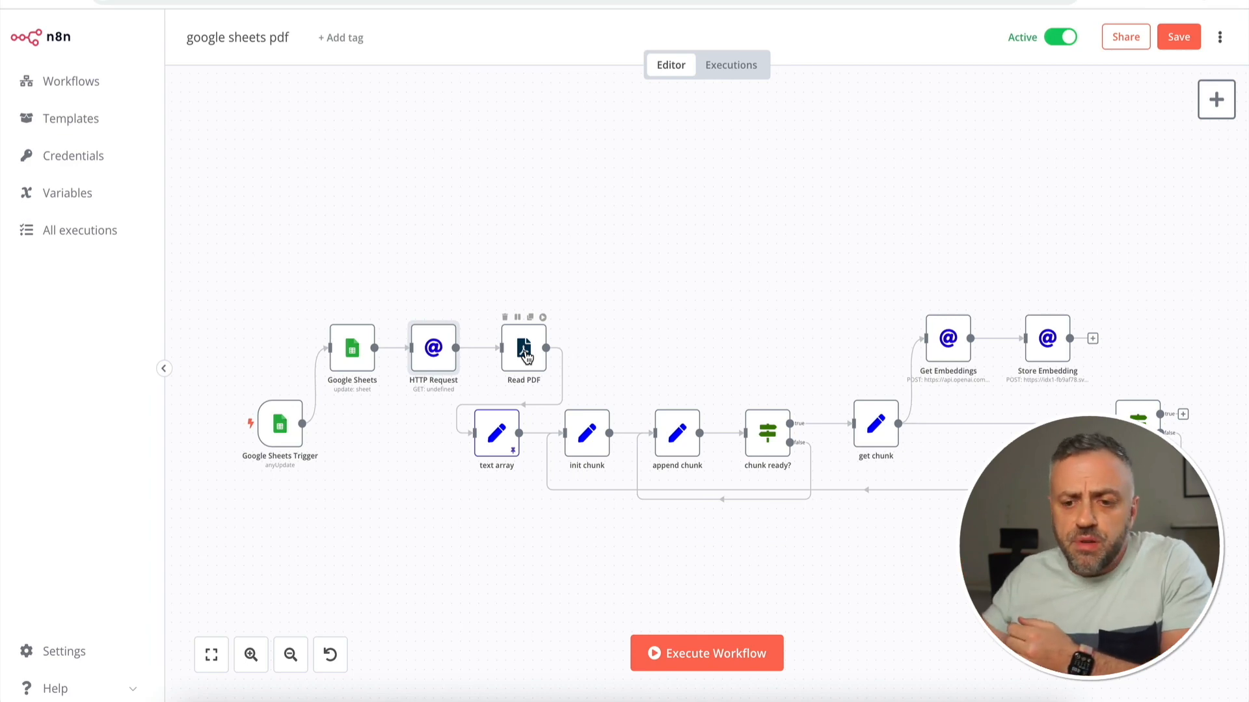
Execute the Read PDF node and examine the extracted document text in its JSON output
left_click(525, 357)
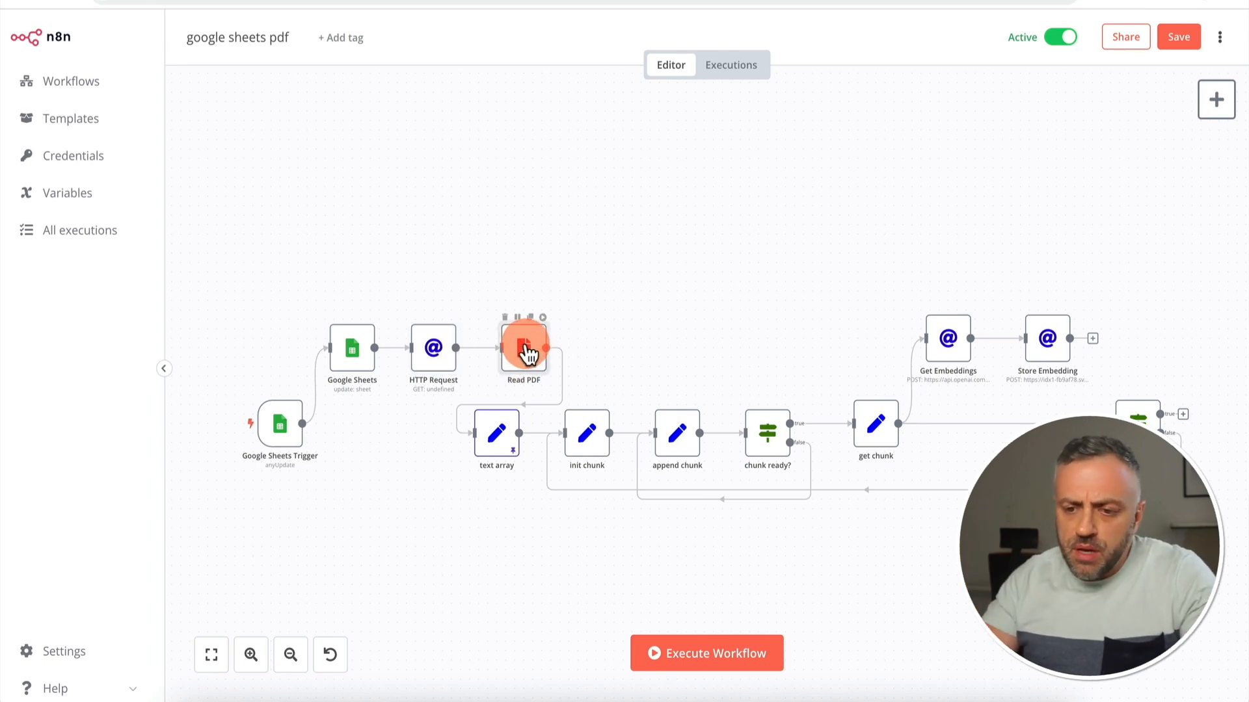
double_click(525, 351)
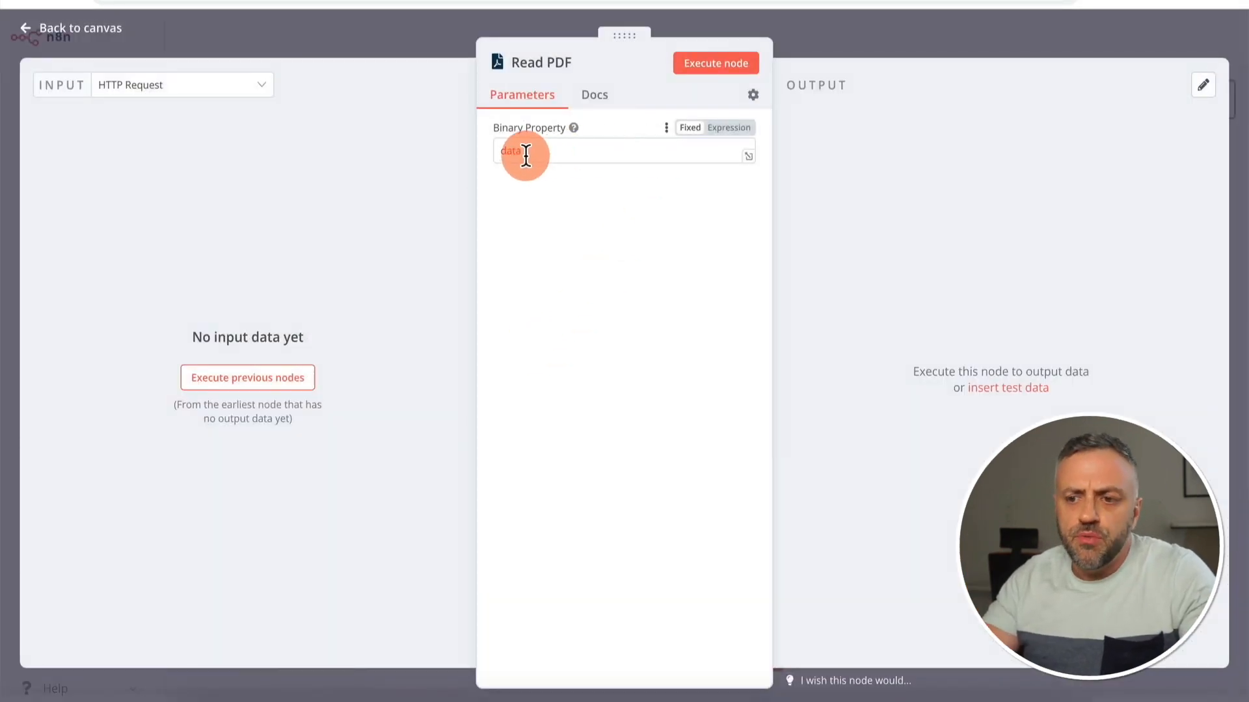
left_click(724, 63)
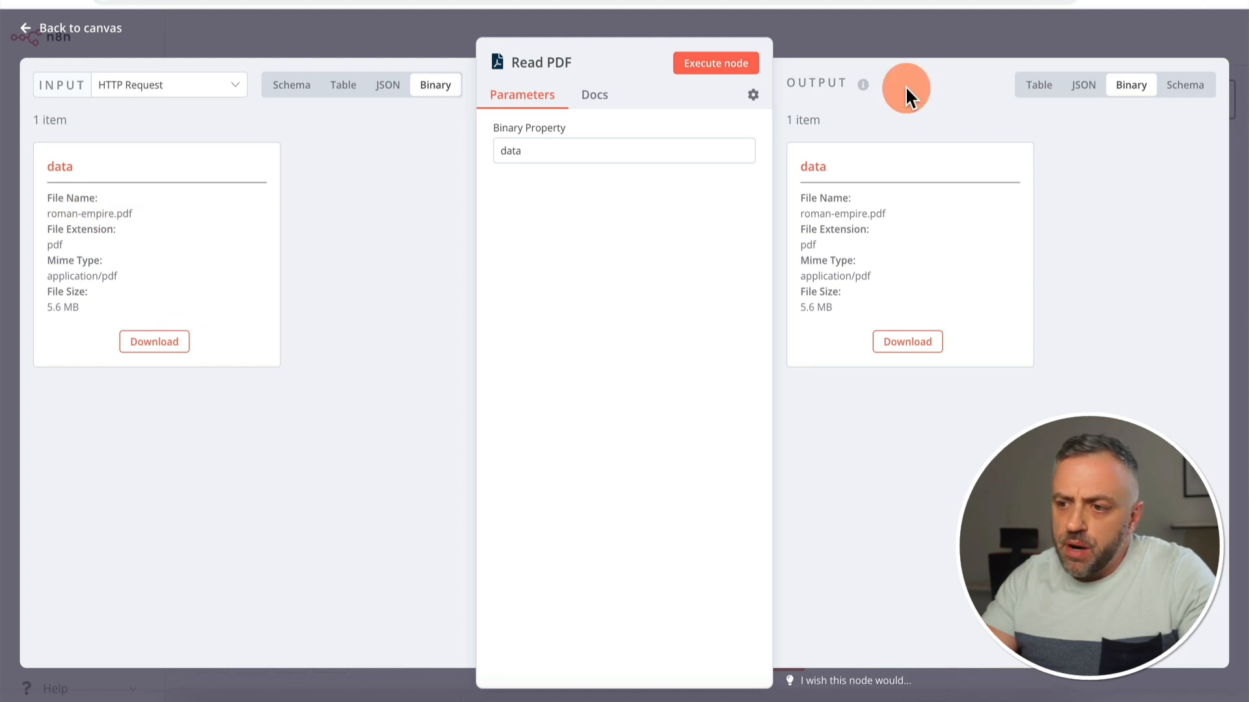
left_click(1180, 92)
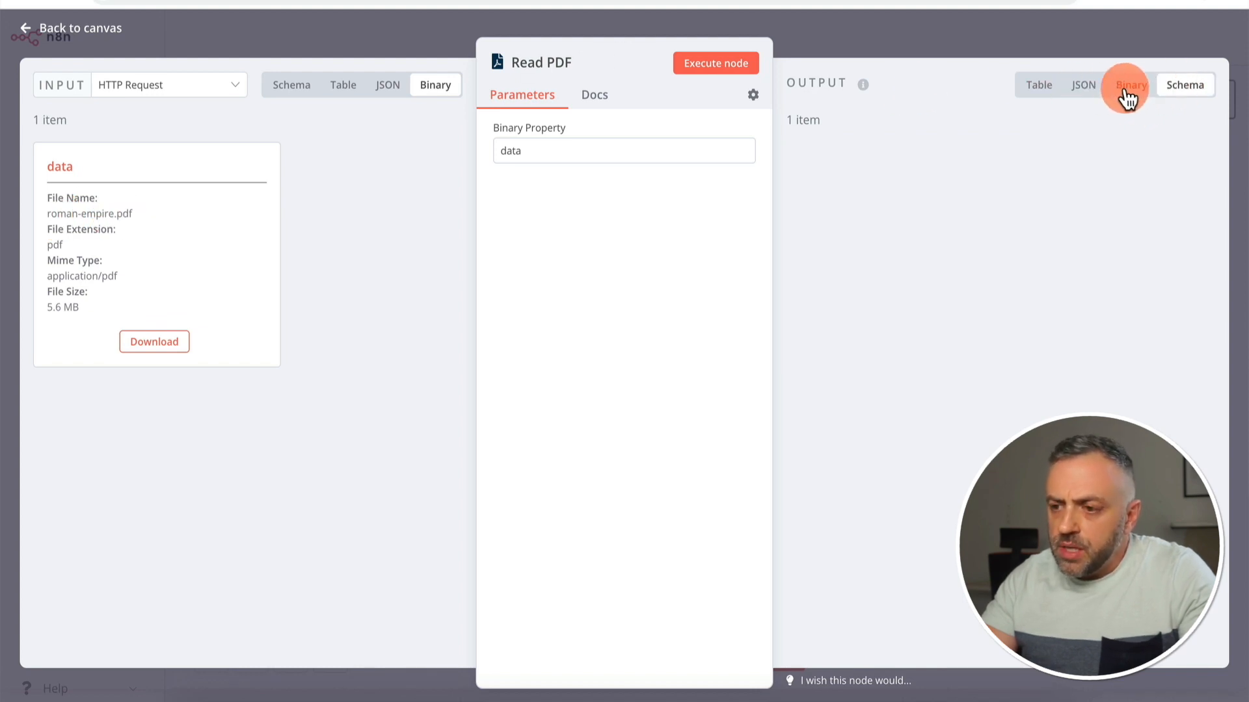
left_click(1085, 90)
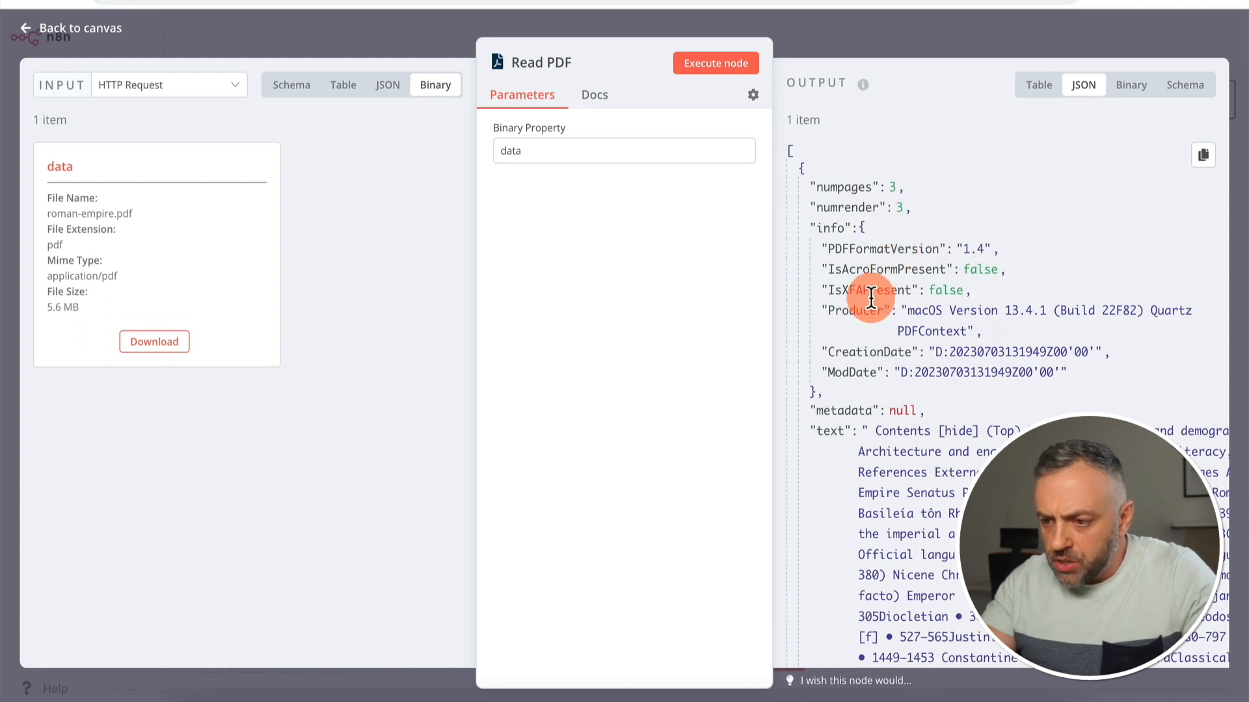
scroll(950, 353, "down", 5)
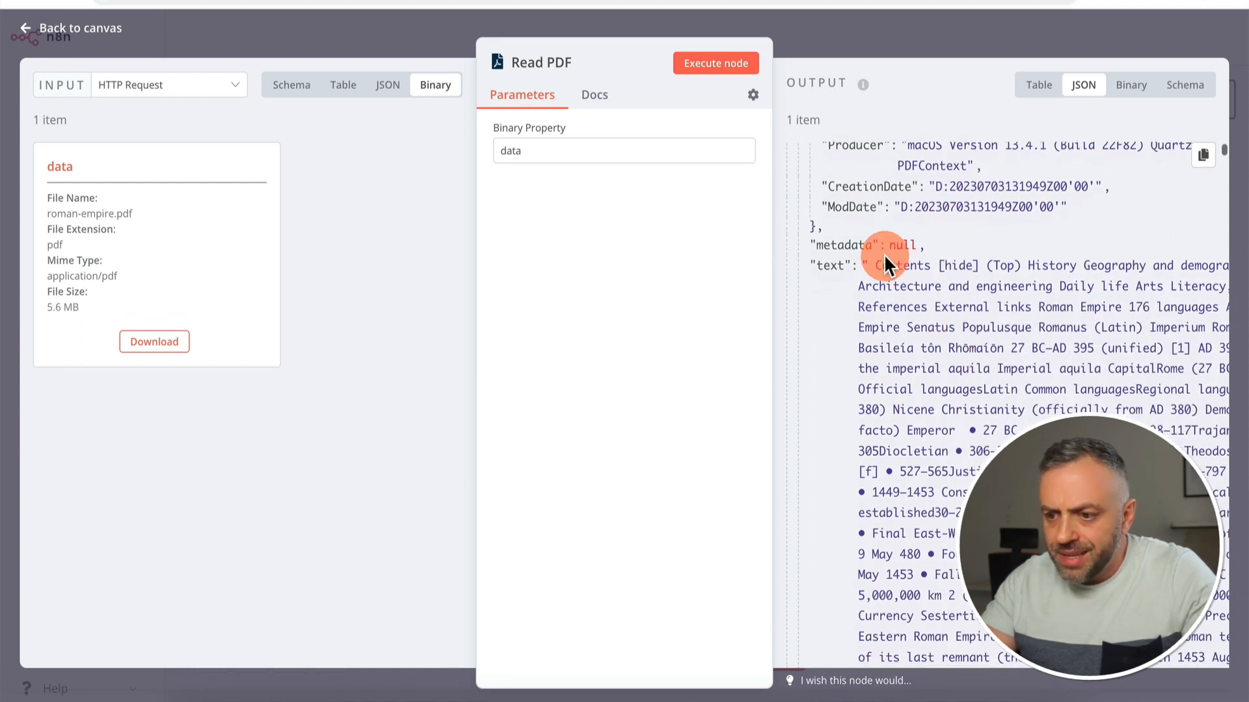
left_click_drag(876, 263, 947, 492)
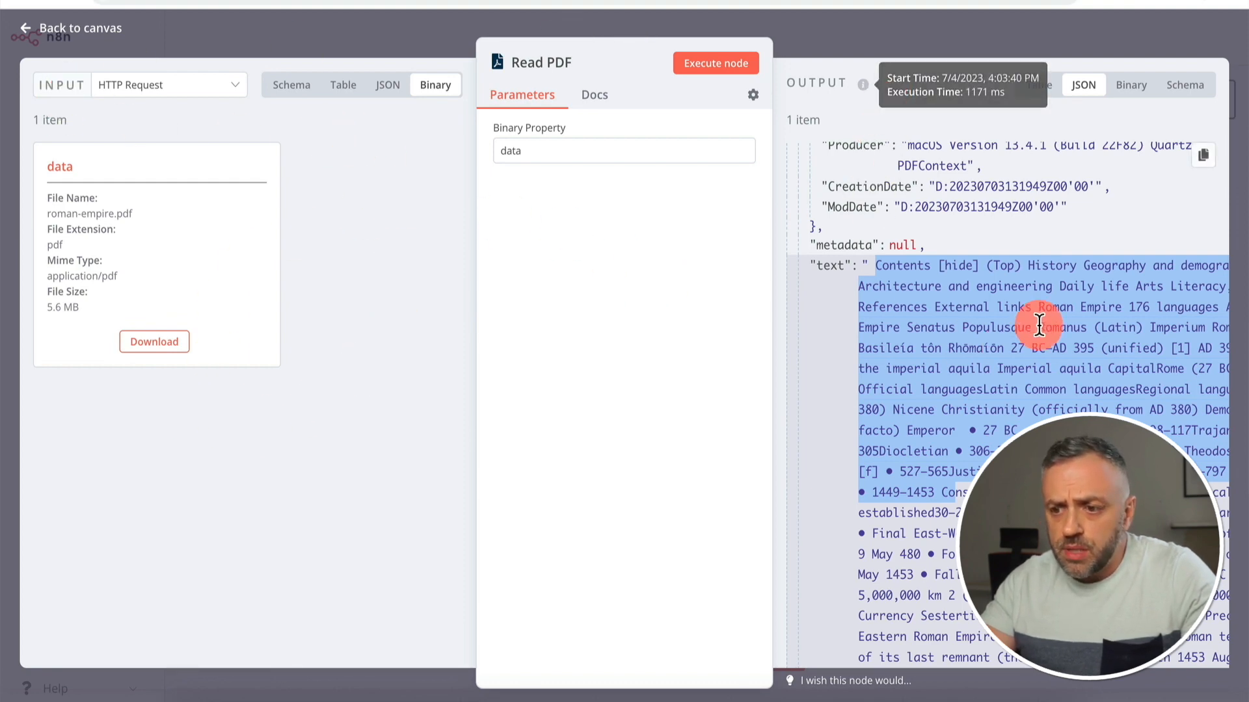
left_click(897, 37)
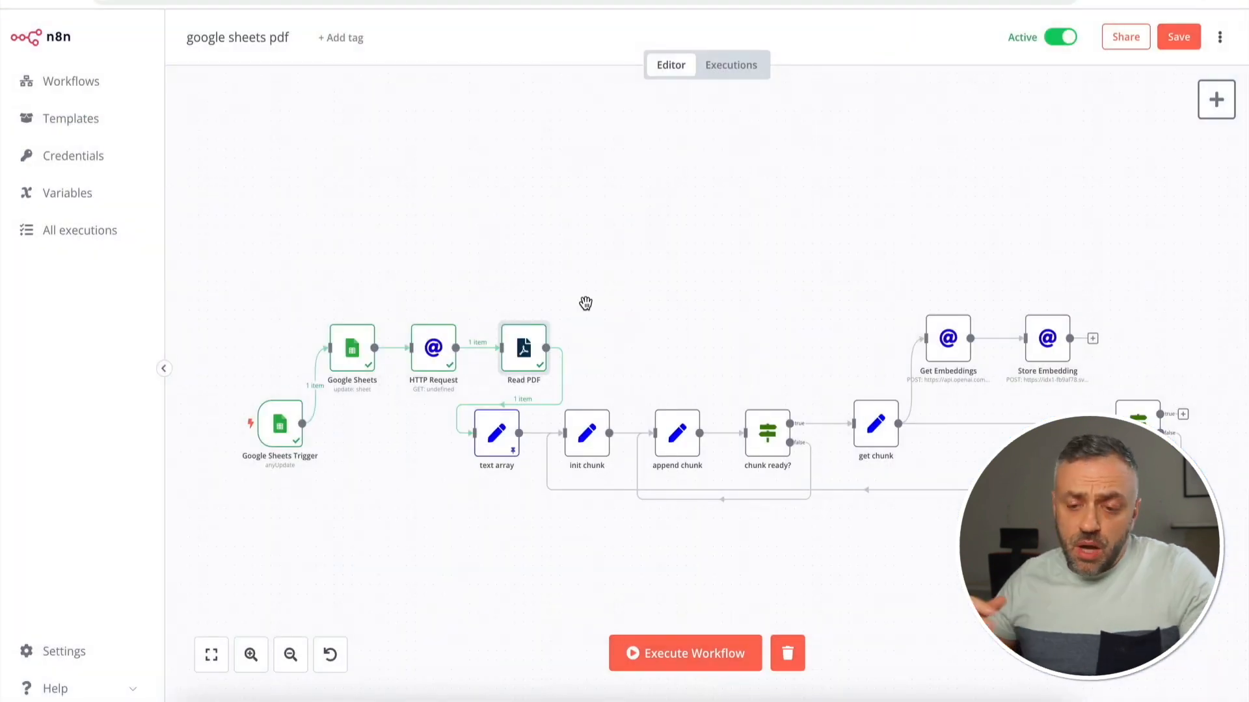
Reopen the Read PDF node's results and review the text field in JSON view
left_click(526, 355)
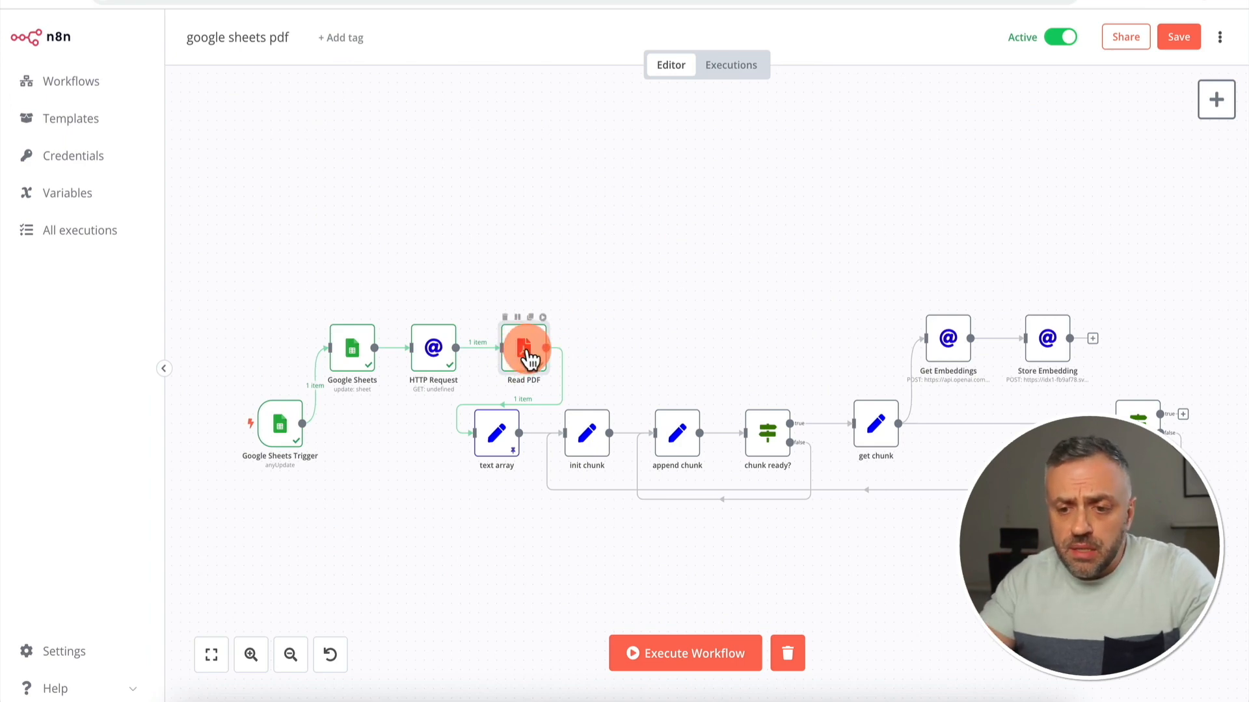
left_click(528, 356)
left_click(1083, 87)
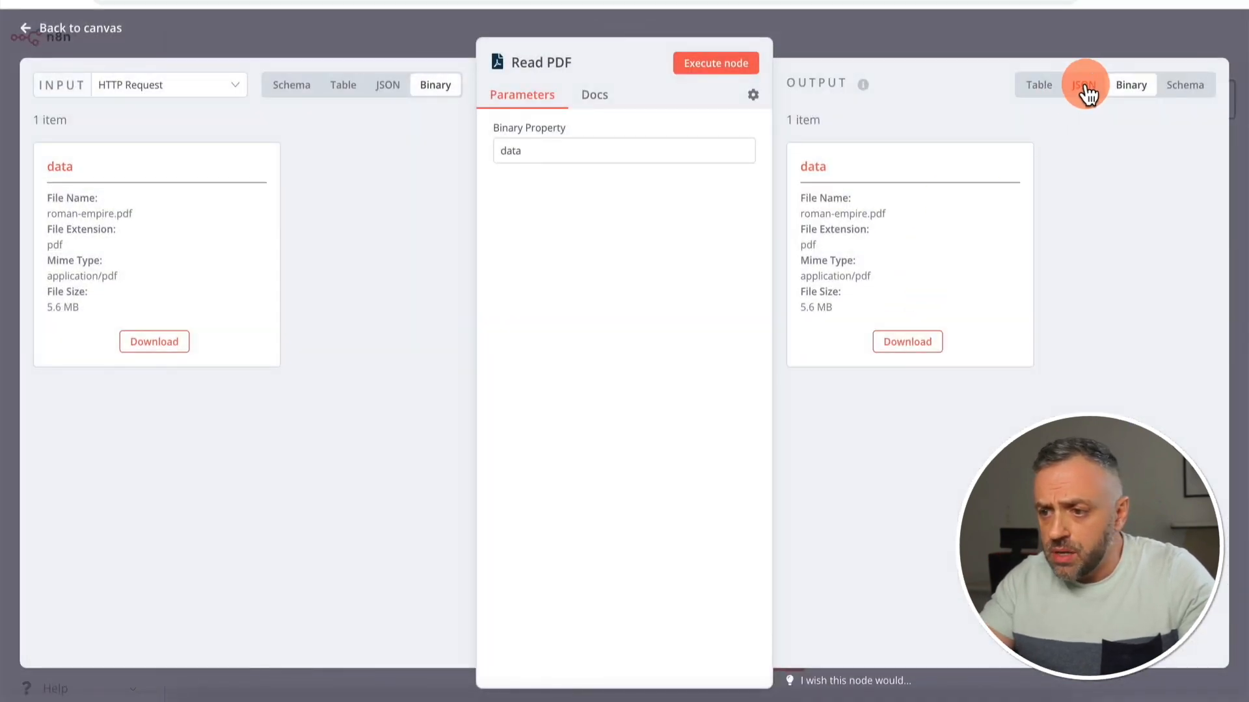
scroll(907, 459, "down", 4)
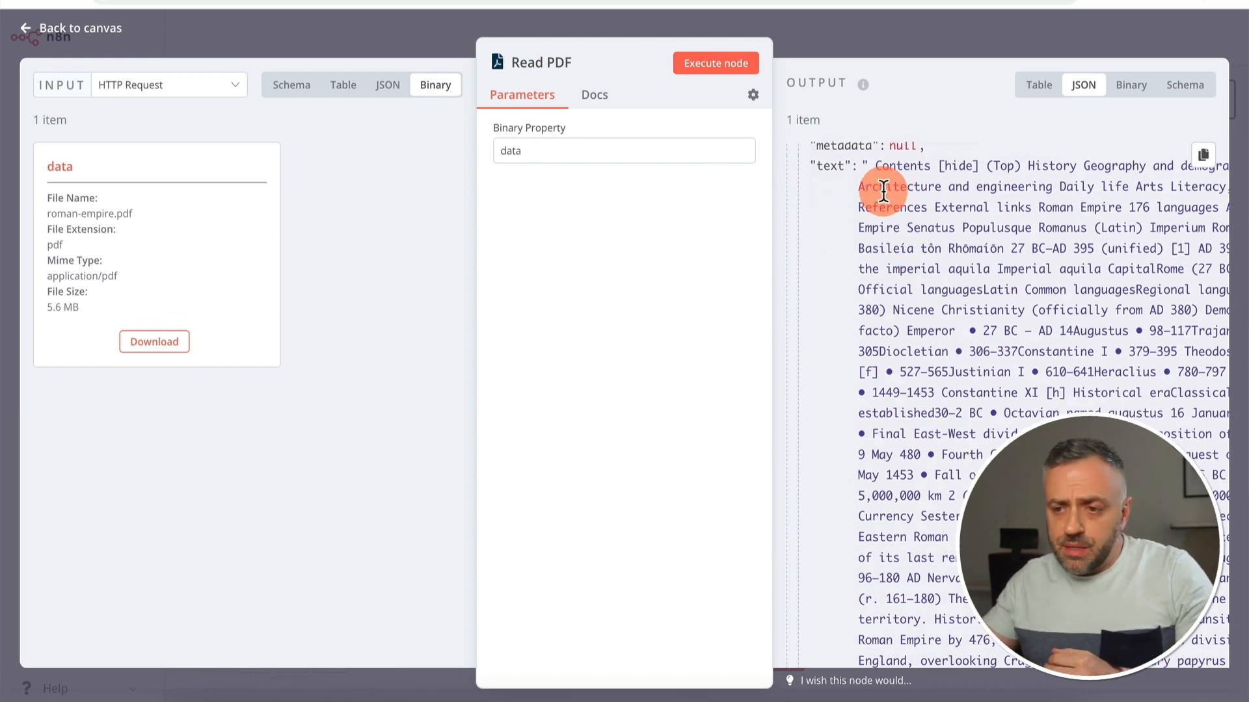
left_click(849, 23)
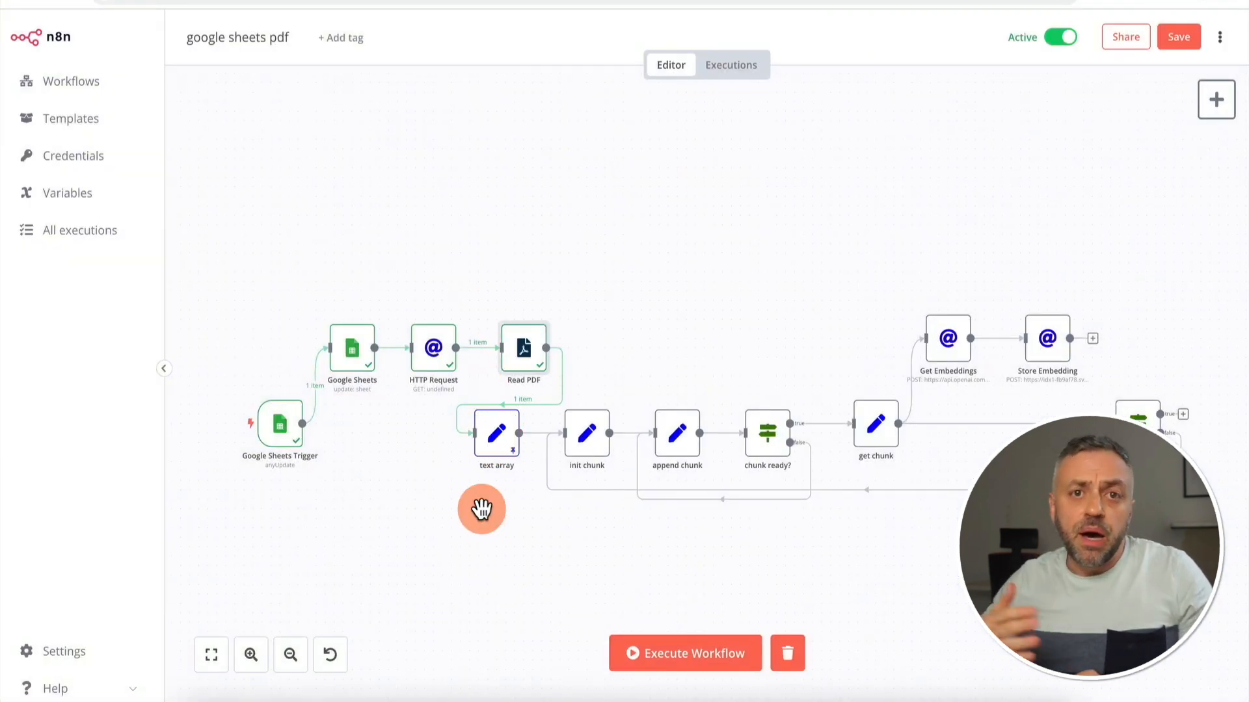
Examine the text array node's split-and-slice expression and the init chunk node's parameters without changing them
double_click(496, 431)
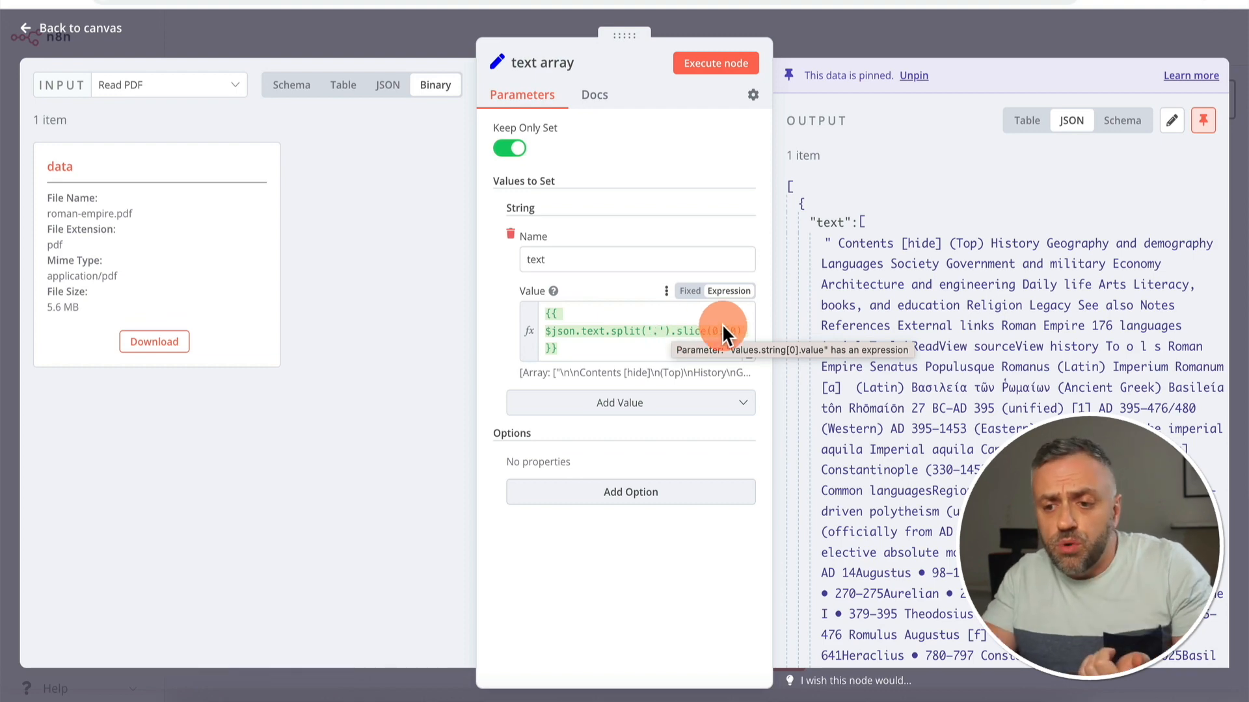
left_click(679, 328)
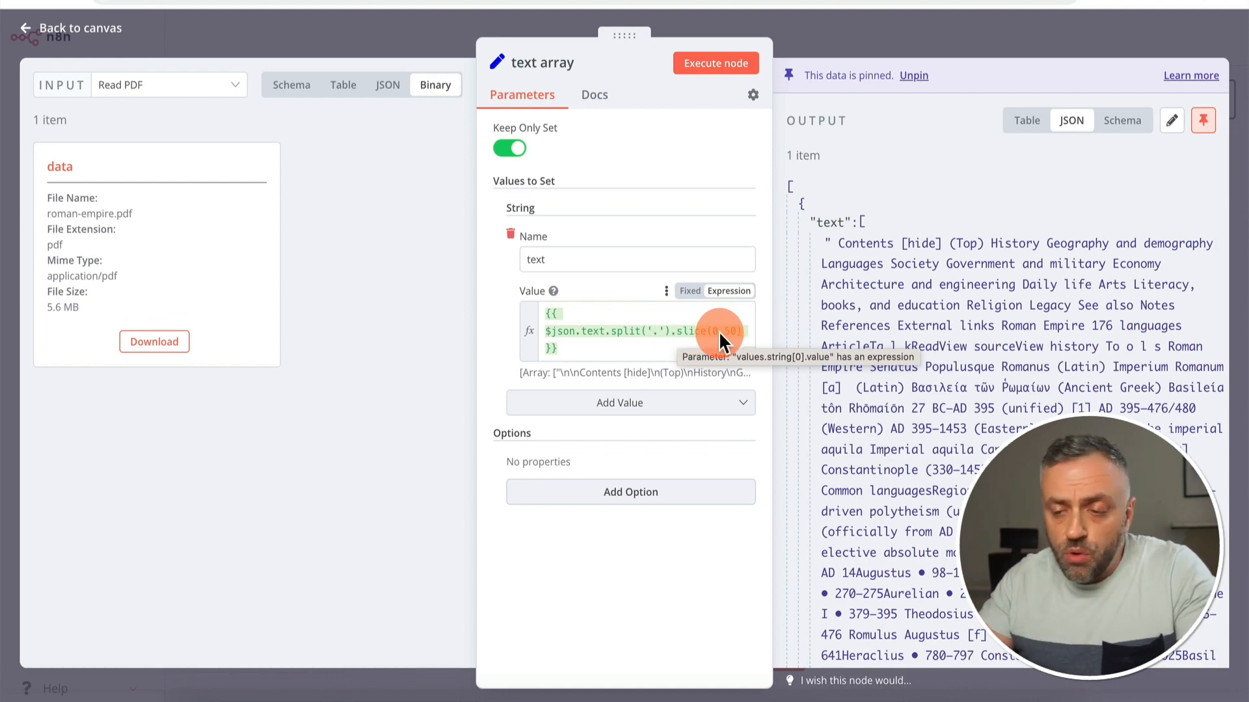
left_click(825, 39)
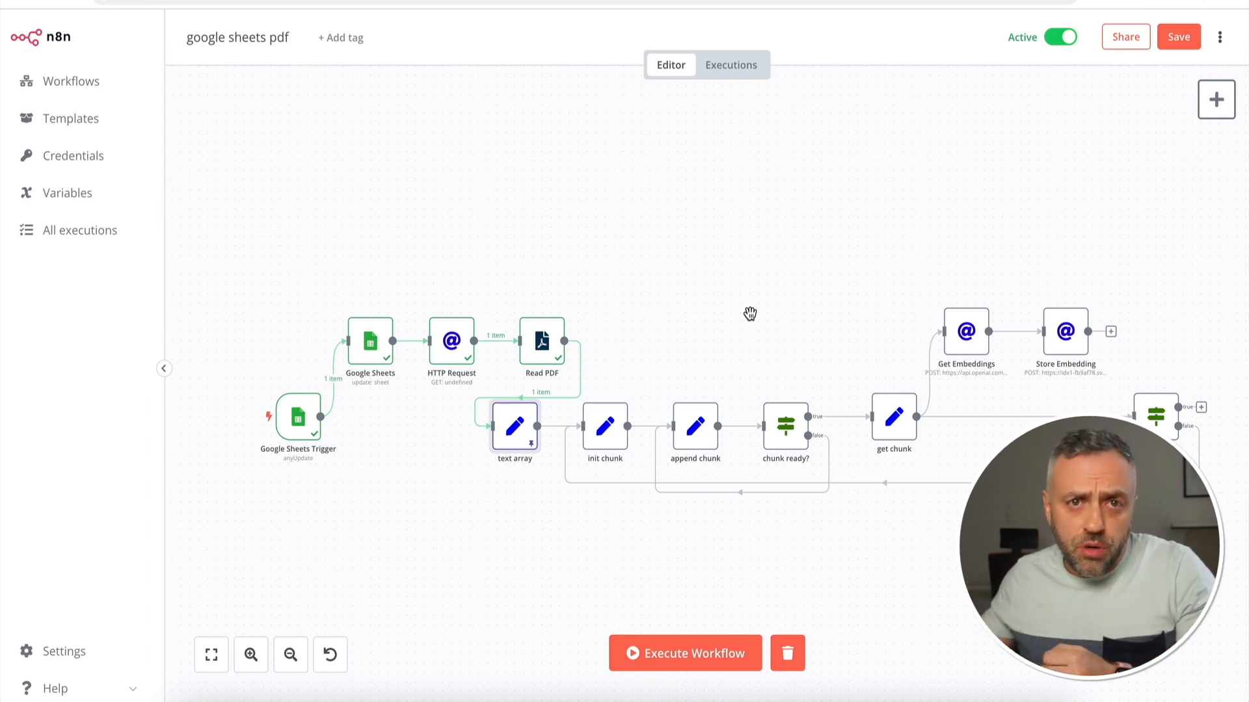
mouse_move(617, 435)
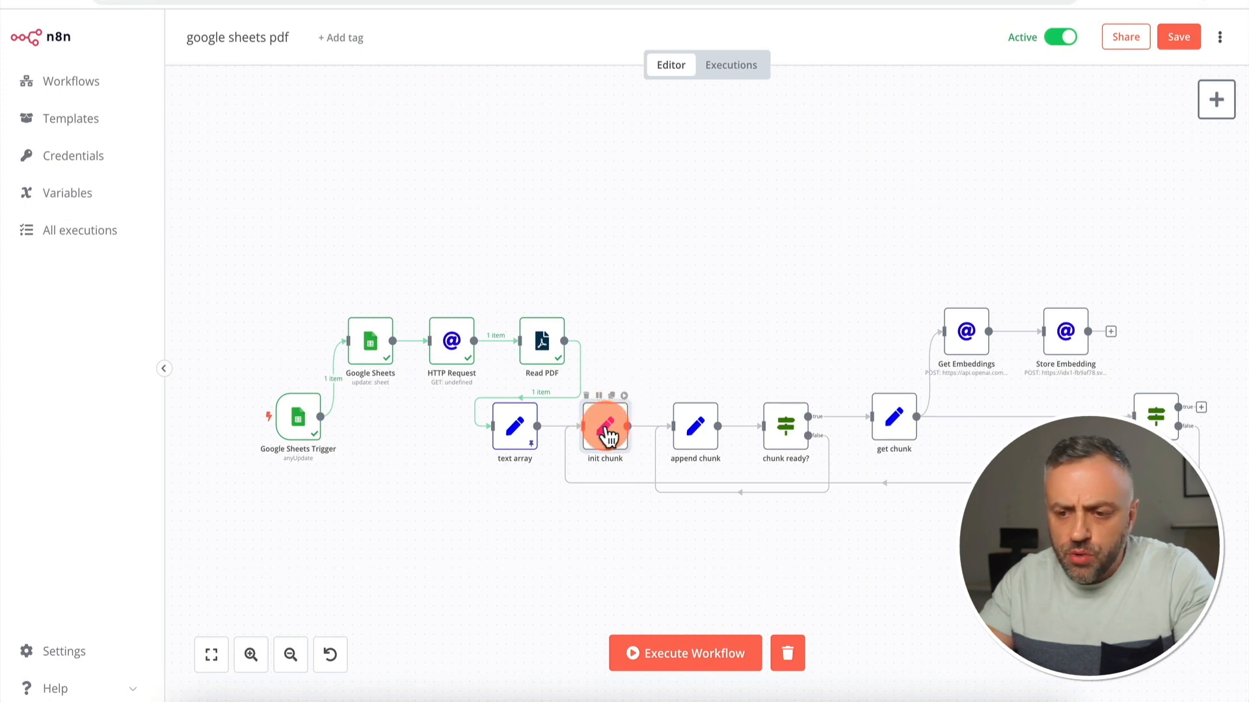
double_click(608, 435)
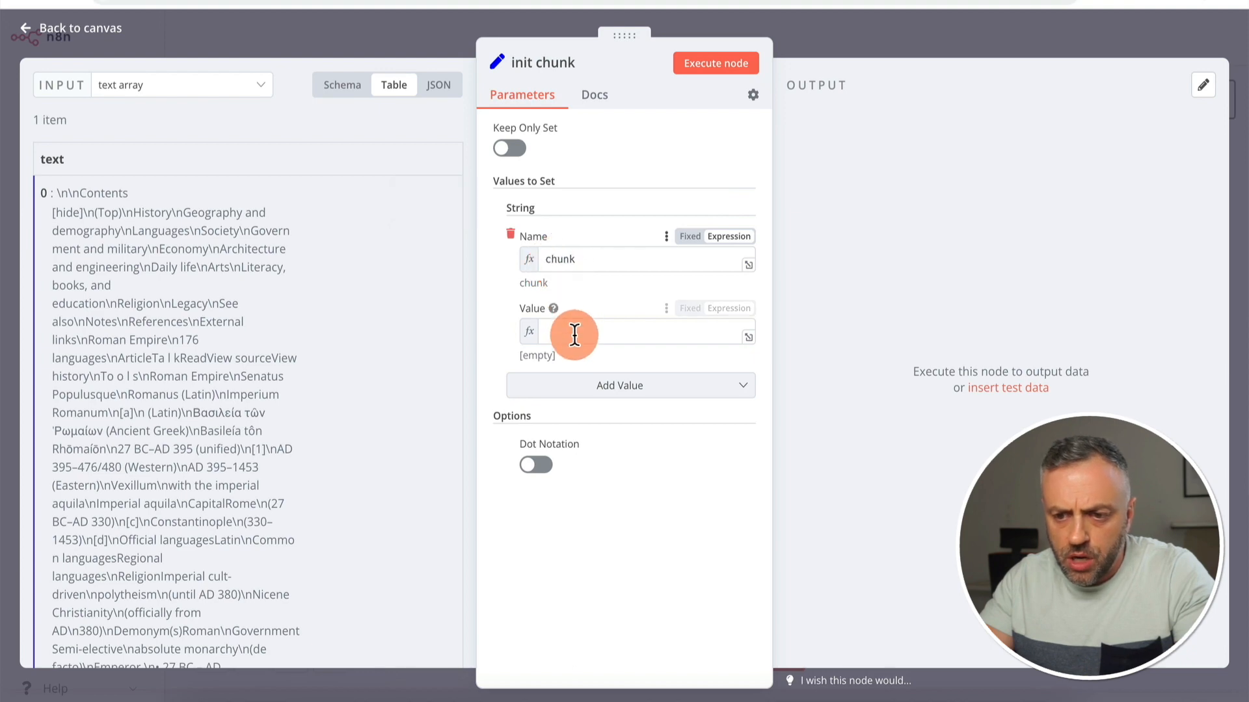
left_click(825, 23)
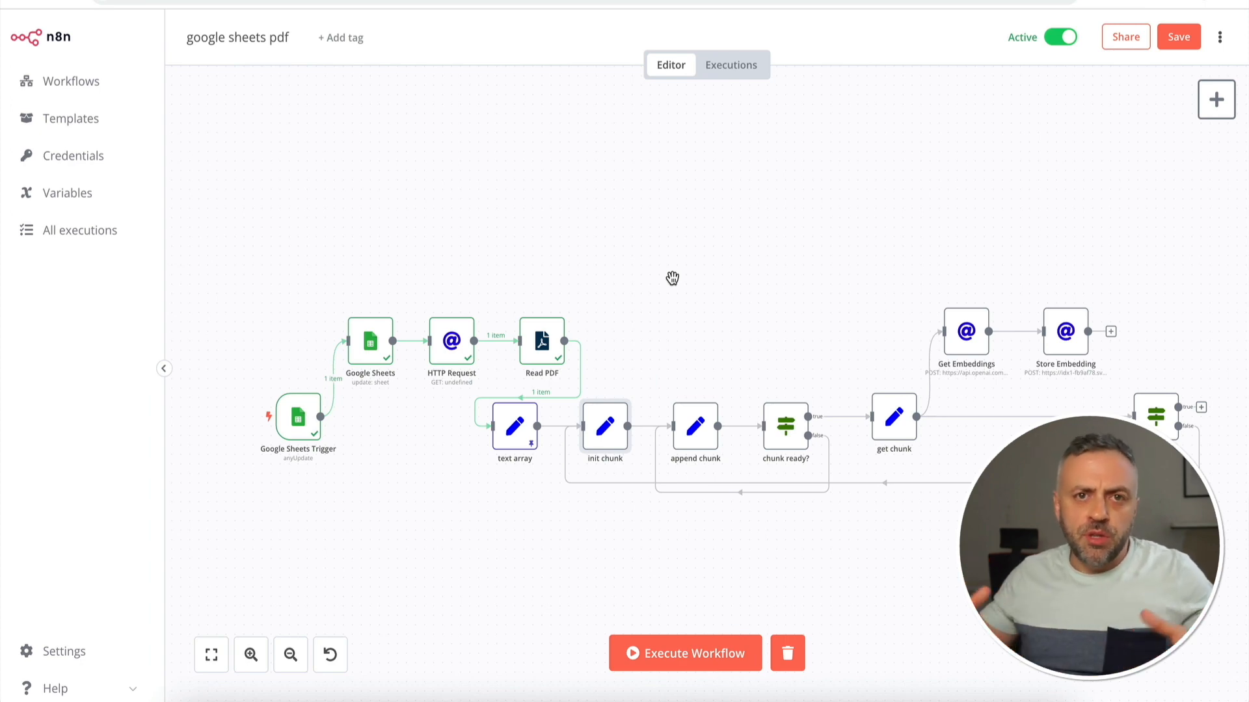
Examine the length conditions and the combine option of the chunk ready? node
left_click(799, 340)
left_click(787, 433)
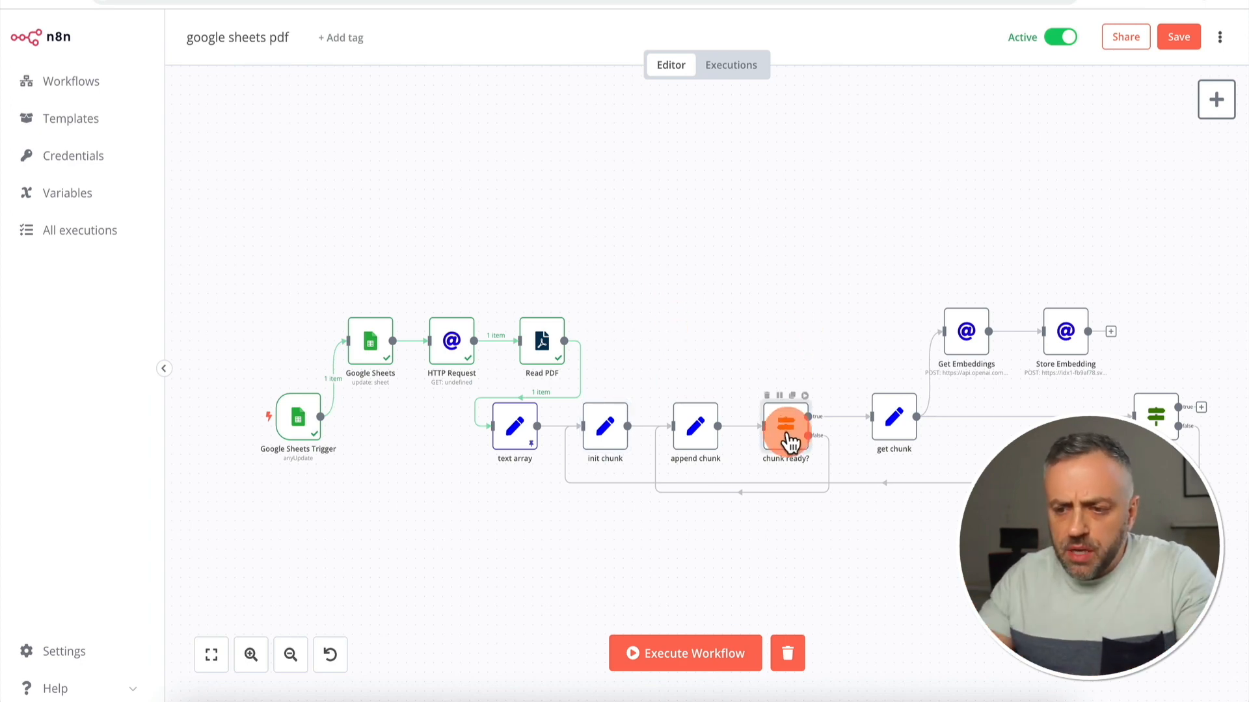
double_click(789, 431)
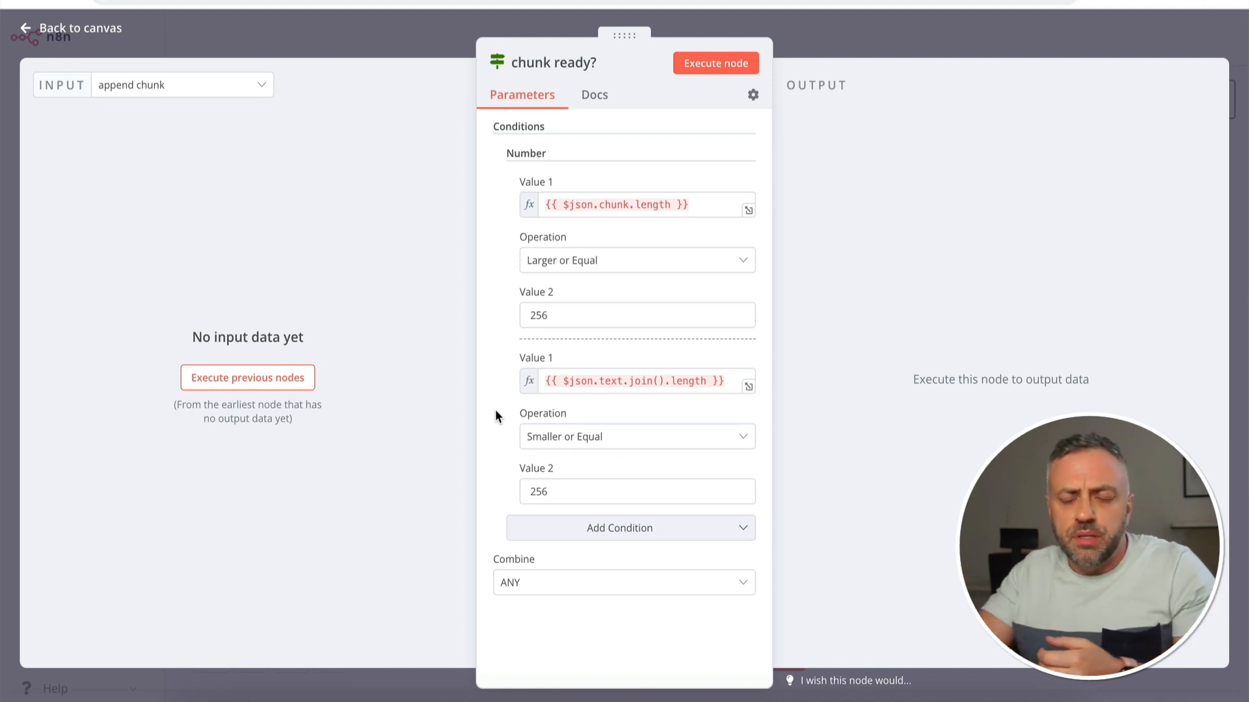
left_click(842, 33)
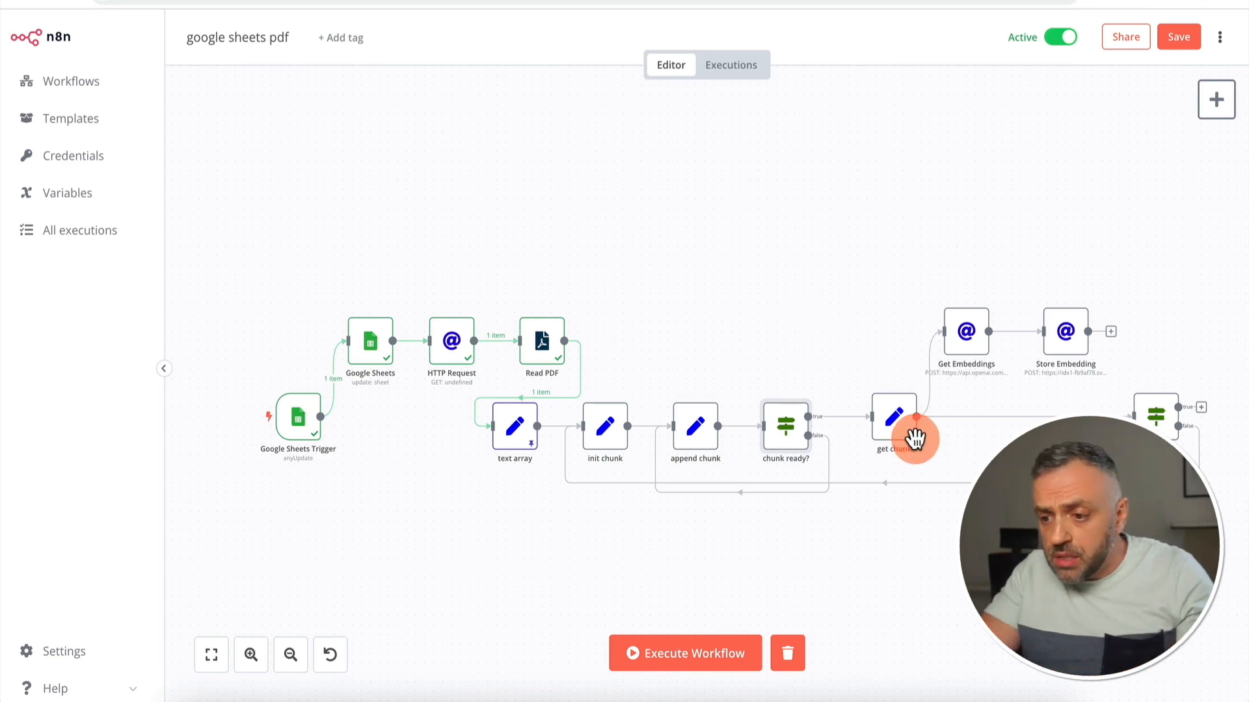
Inspect the Get Embeddings node, then switch to RapidAPI and examine the OpenAI Encoding request's input sentence and its returned embedding values
mouse_move(967, 344)
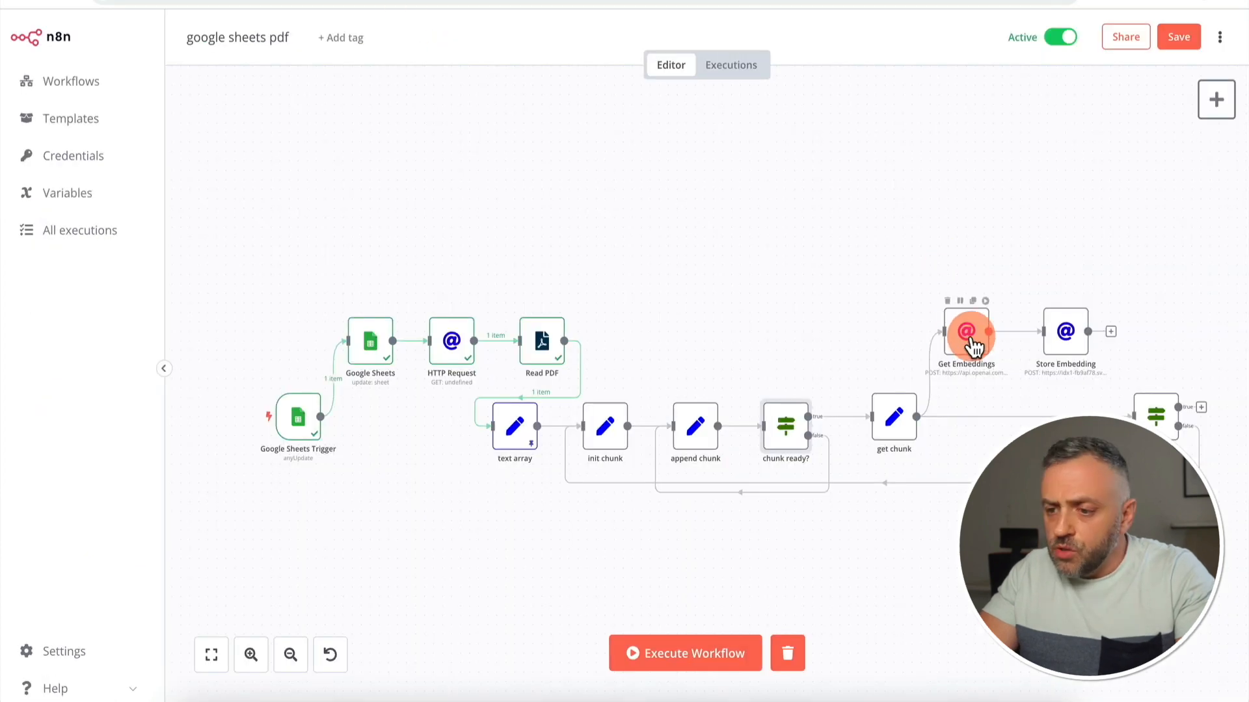
double_click(967, 334)
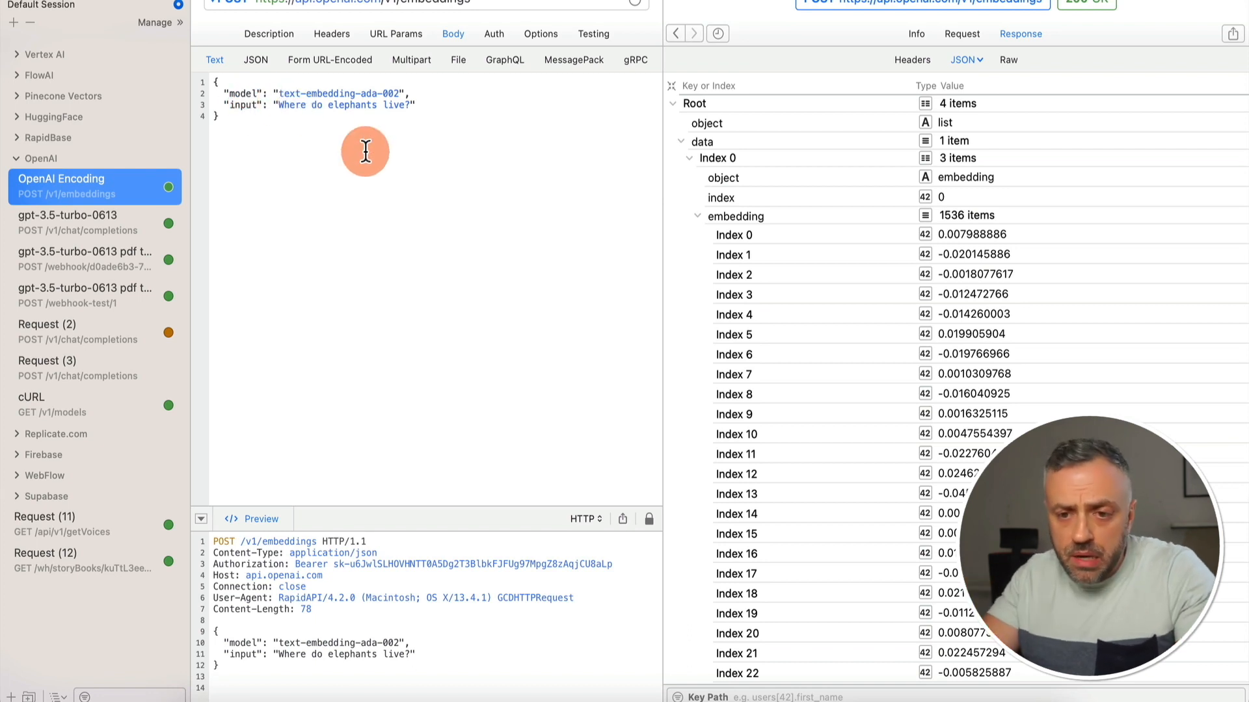
left_click(278, 105)
left_click_drag(278, 105, 404, 103)
scroll(913, 262, "down", 2)
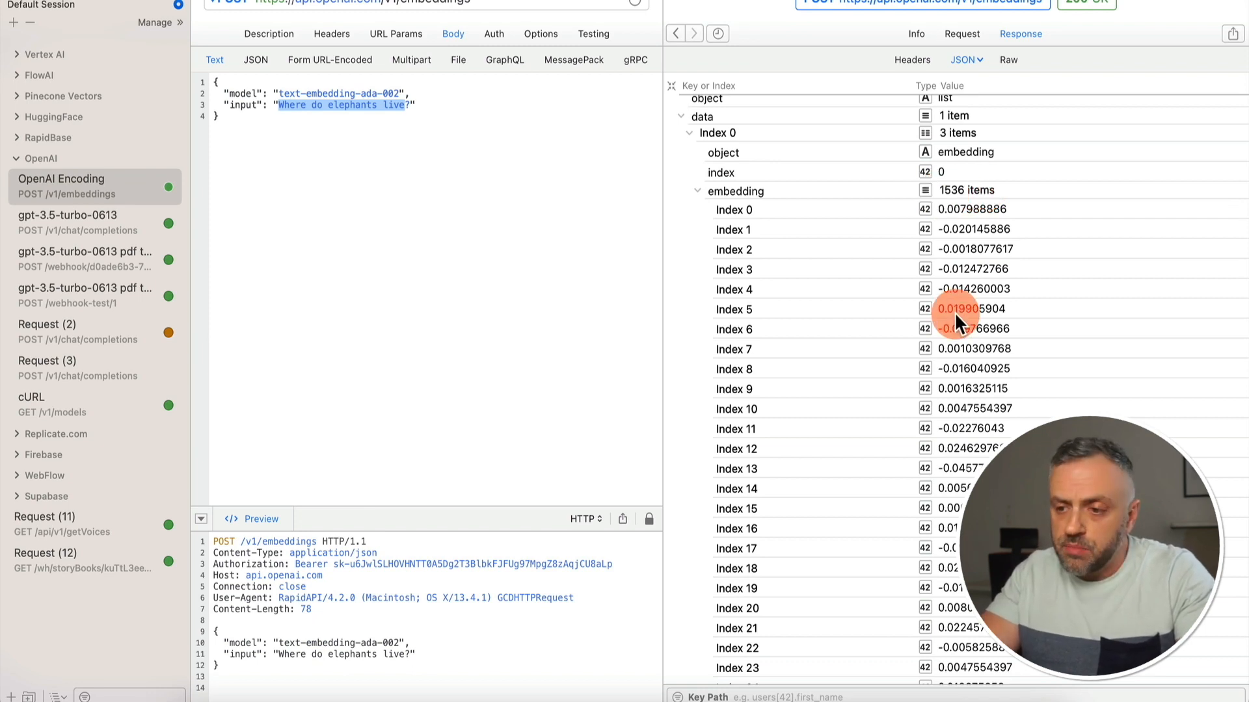
scroll(961, 208, "down", 1)
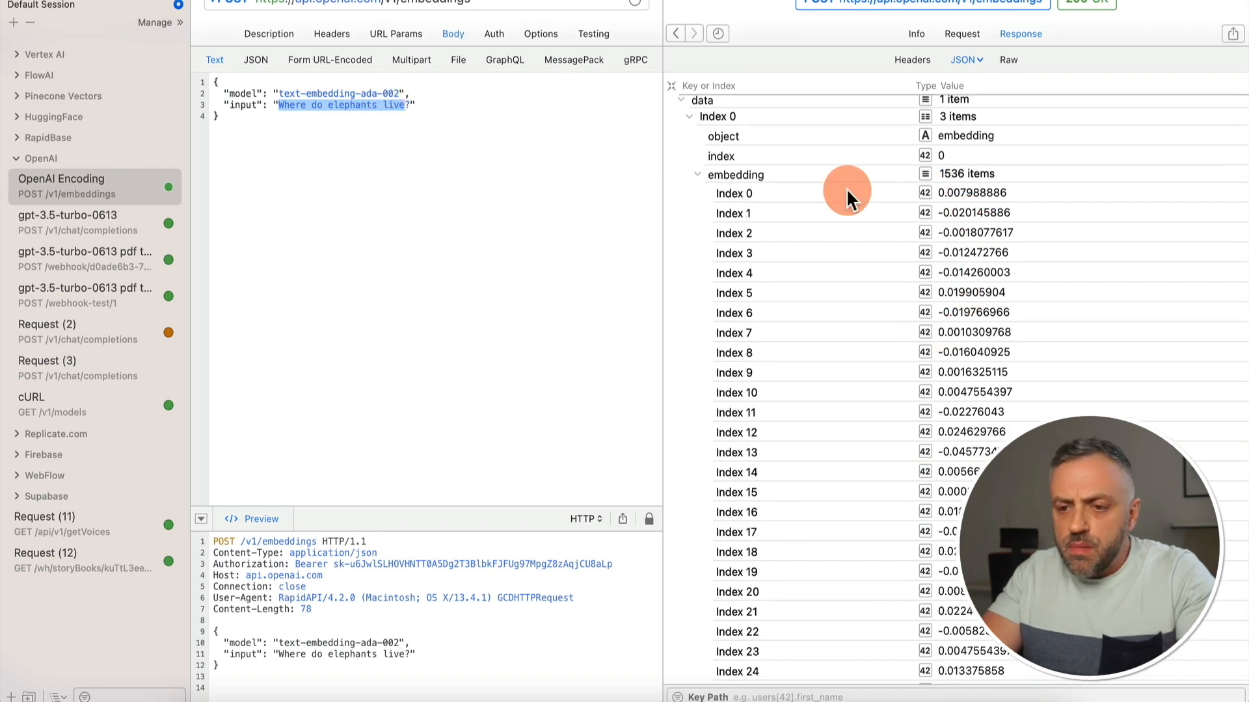
left_click_drag(279, 105, 404, 105)
scroll(992, 298, "down", 10)
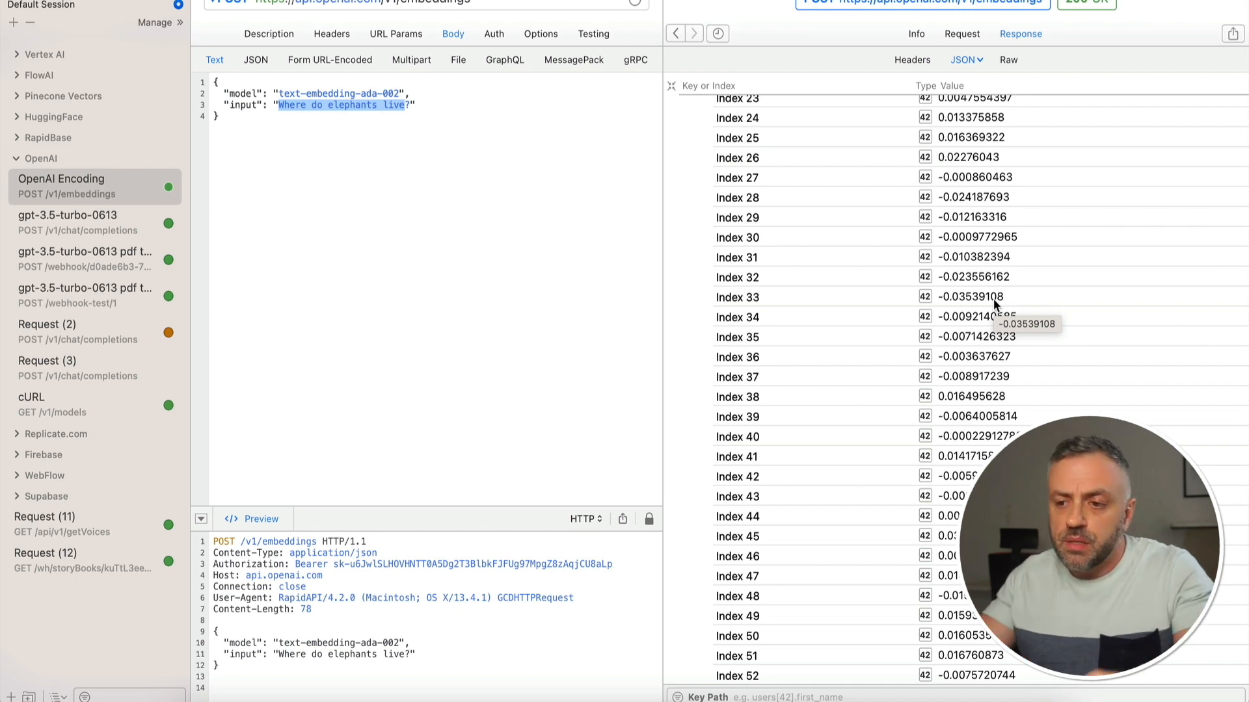
Switch to Pinecone and examine the details and metrics of the idx1 index
left_click(967, 335)
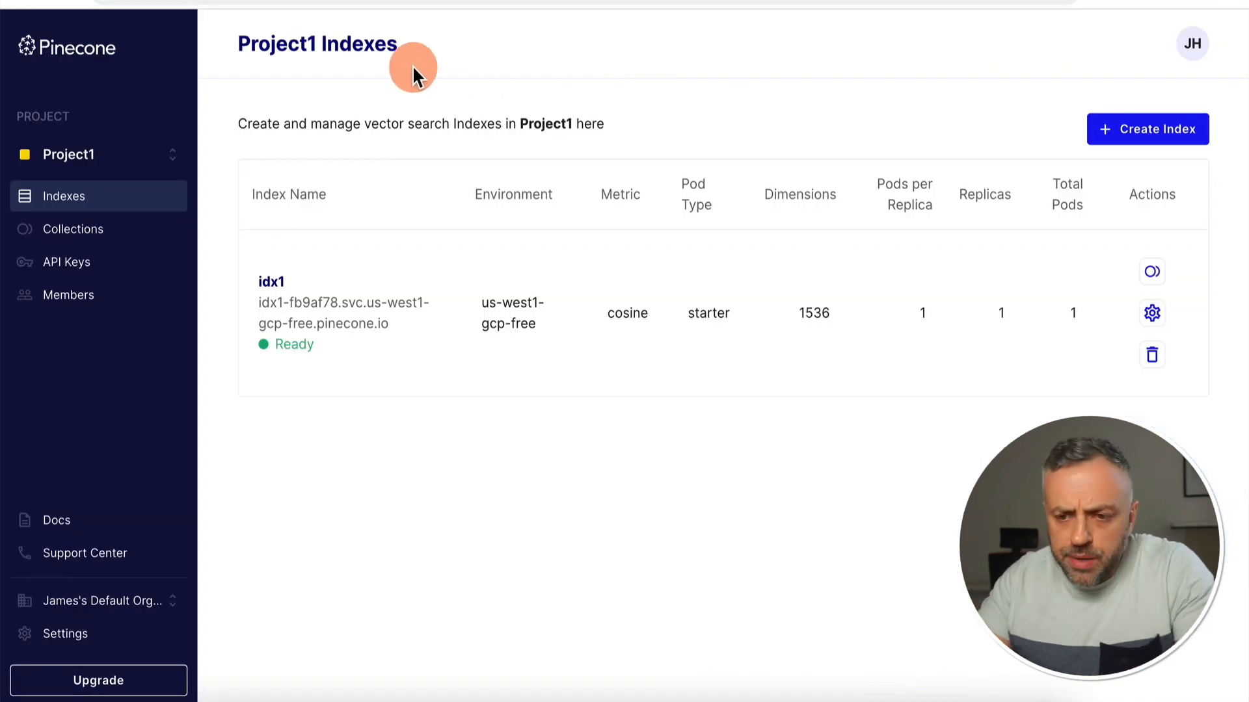
left_click(271, 284)
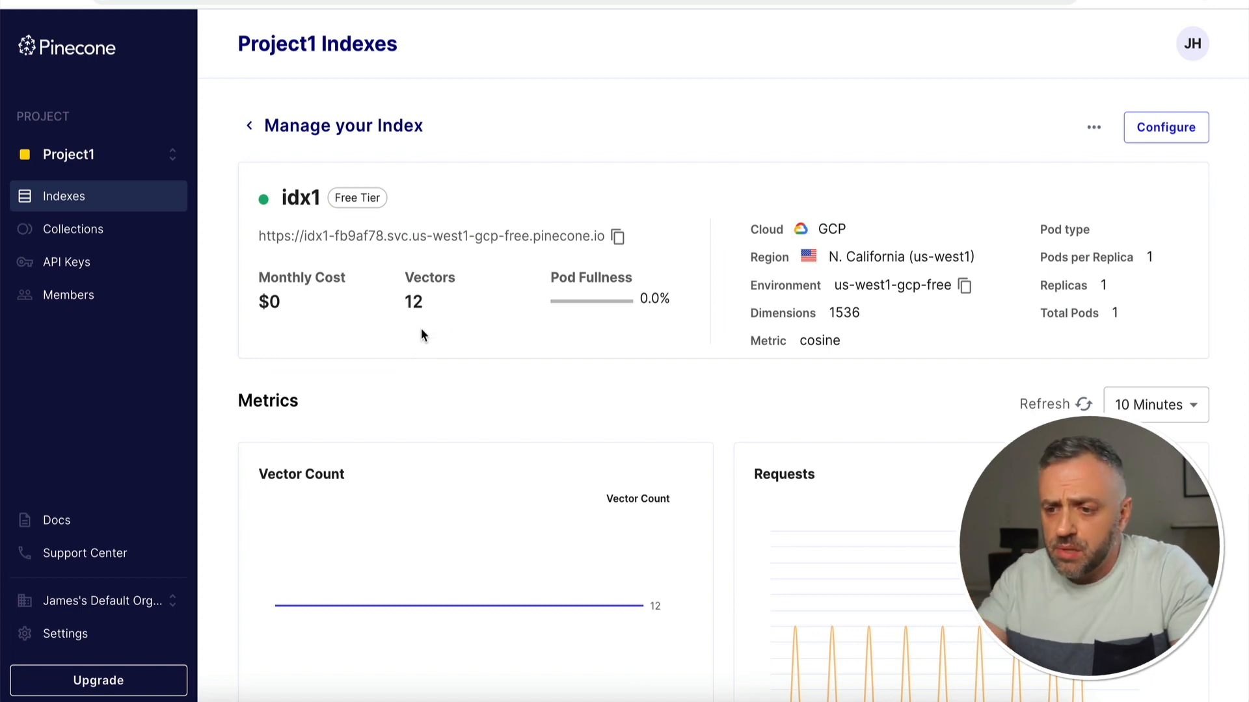
scroll(422, 335, "down", 3)
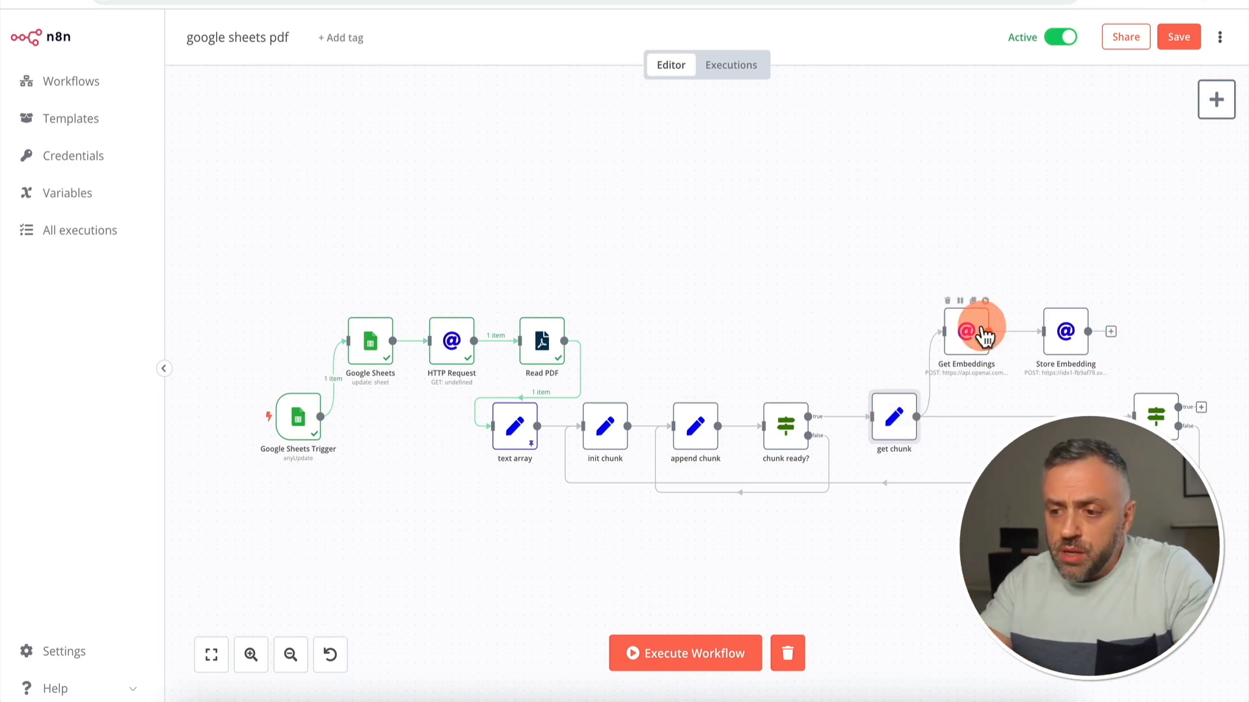
Return to the n8n workflow and examine the get chunk node's values and the array empty? node's condition
double_click(895, 426)
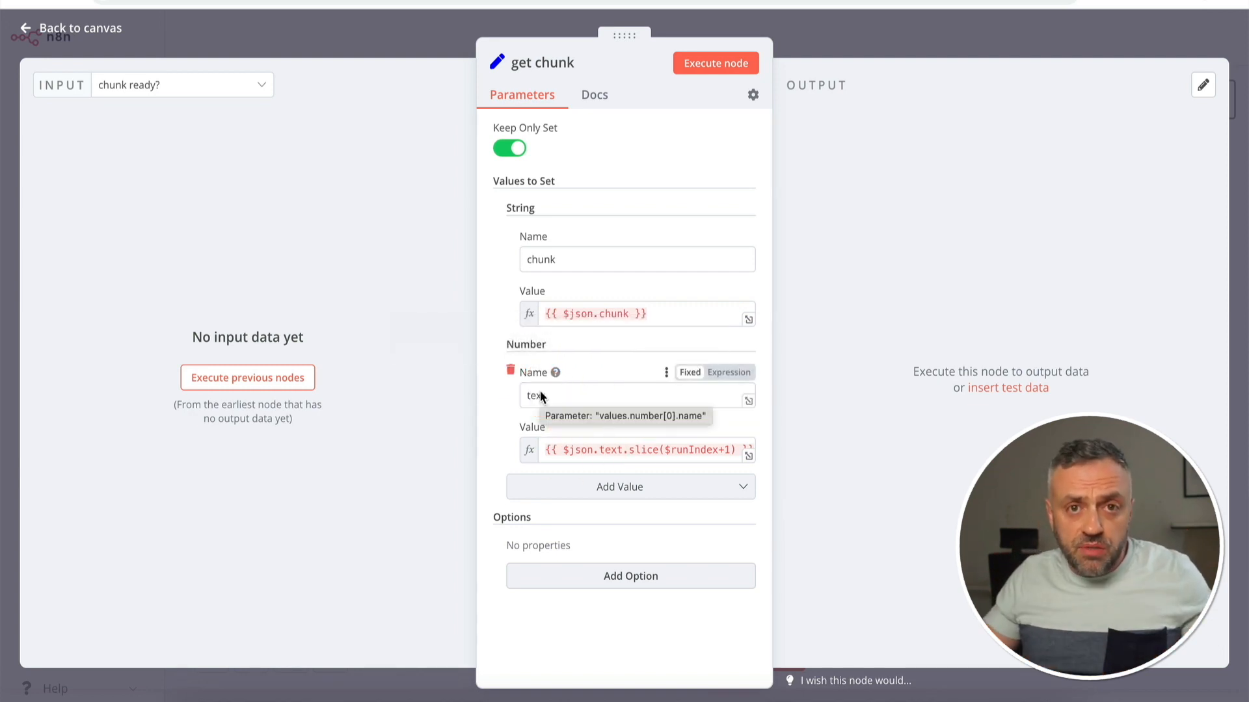
left_click(621, 449)
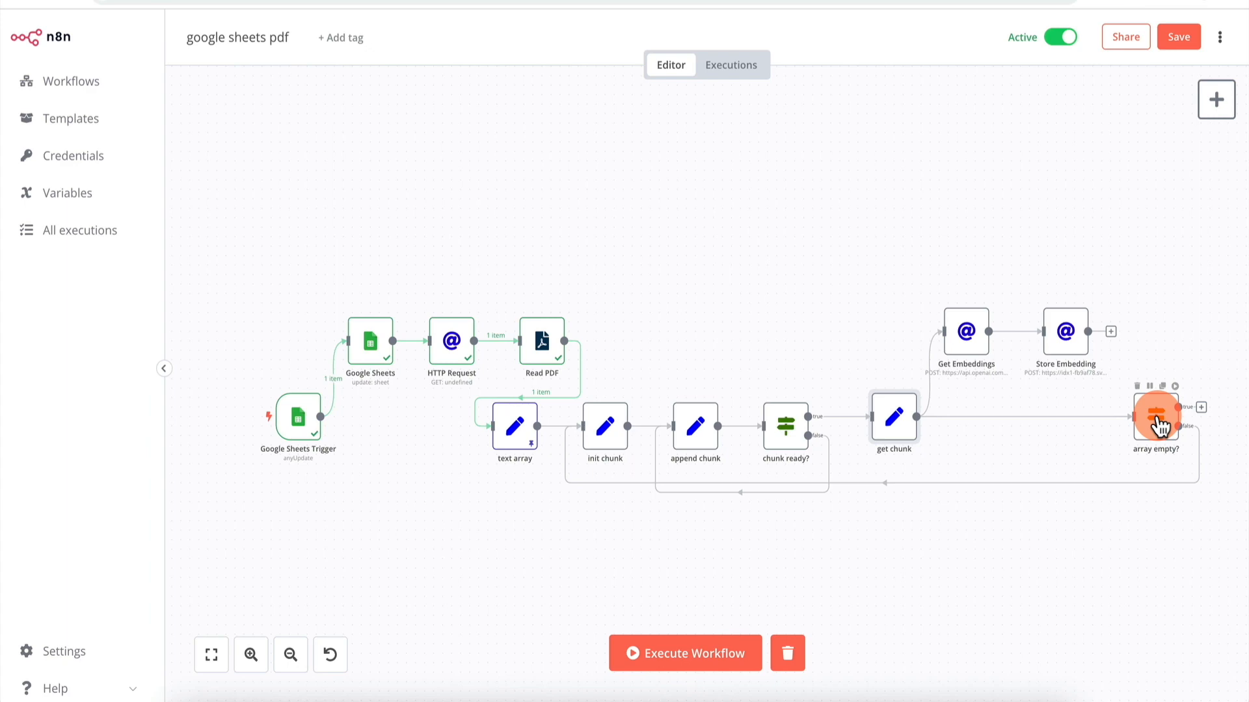
left_click(1158, 426)
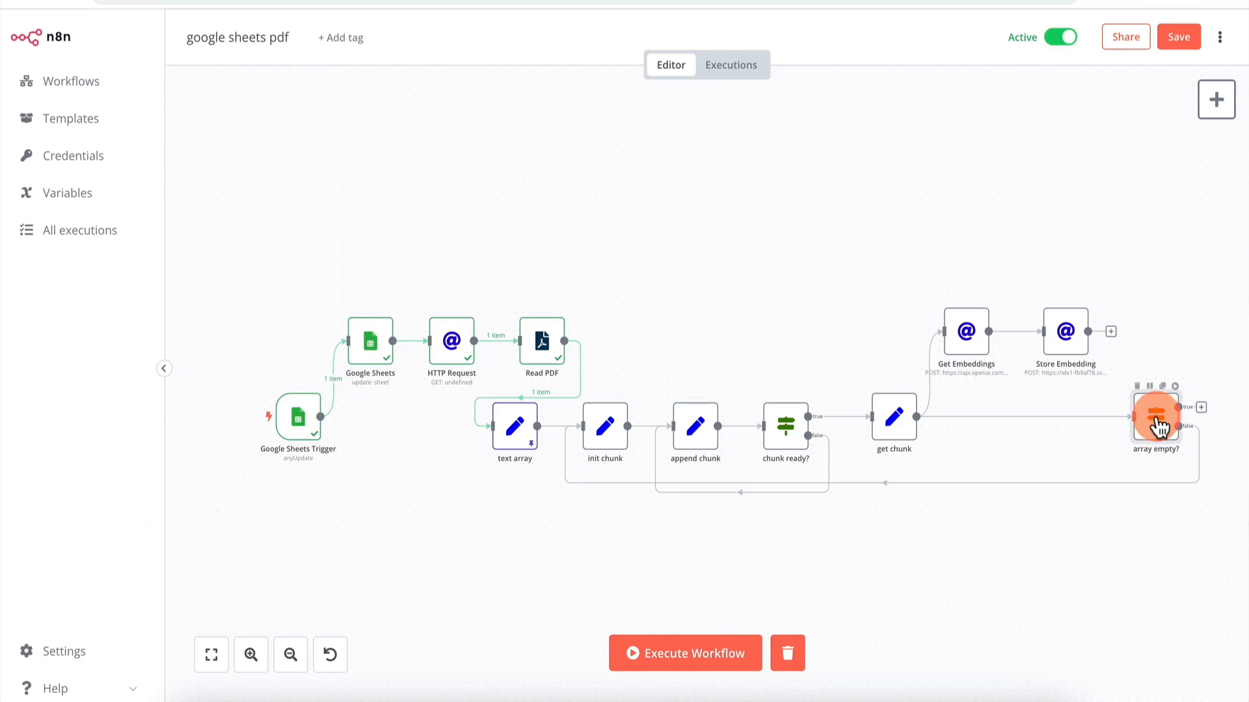
double_click(1158, 426)
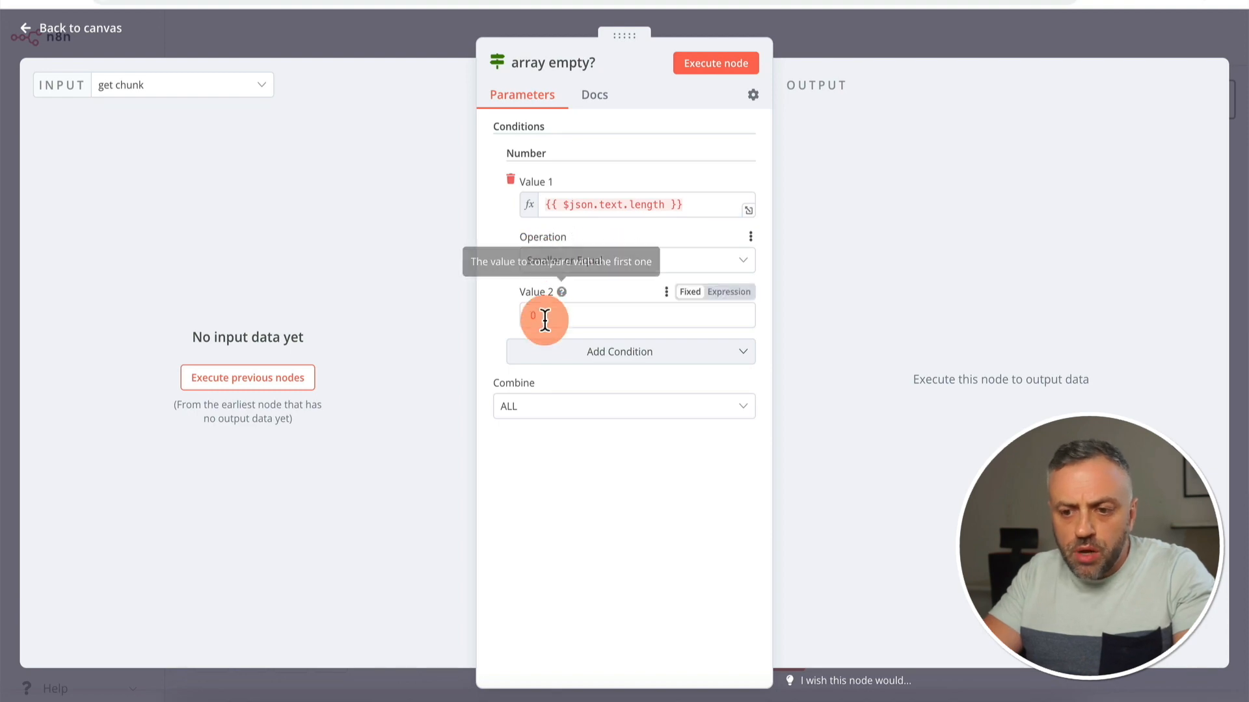
left_click(855, 39)
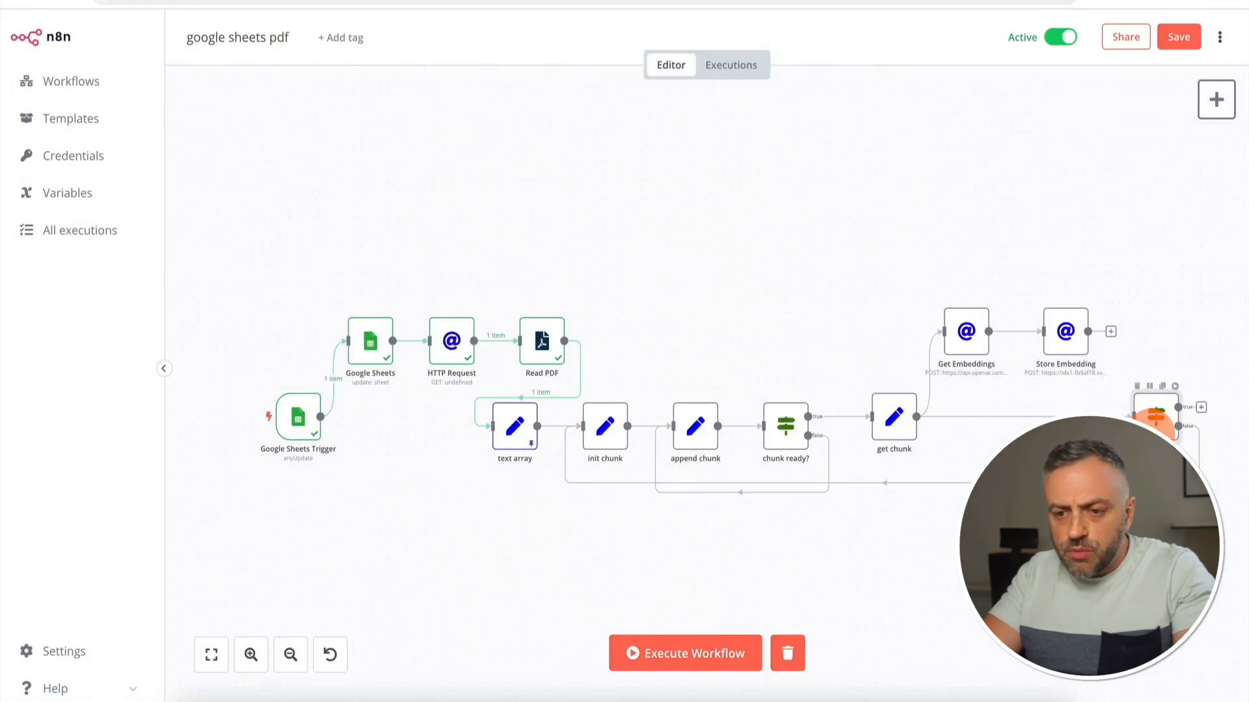
double_click(1155, 421)
left_click(863, 28)
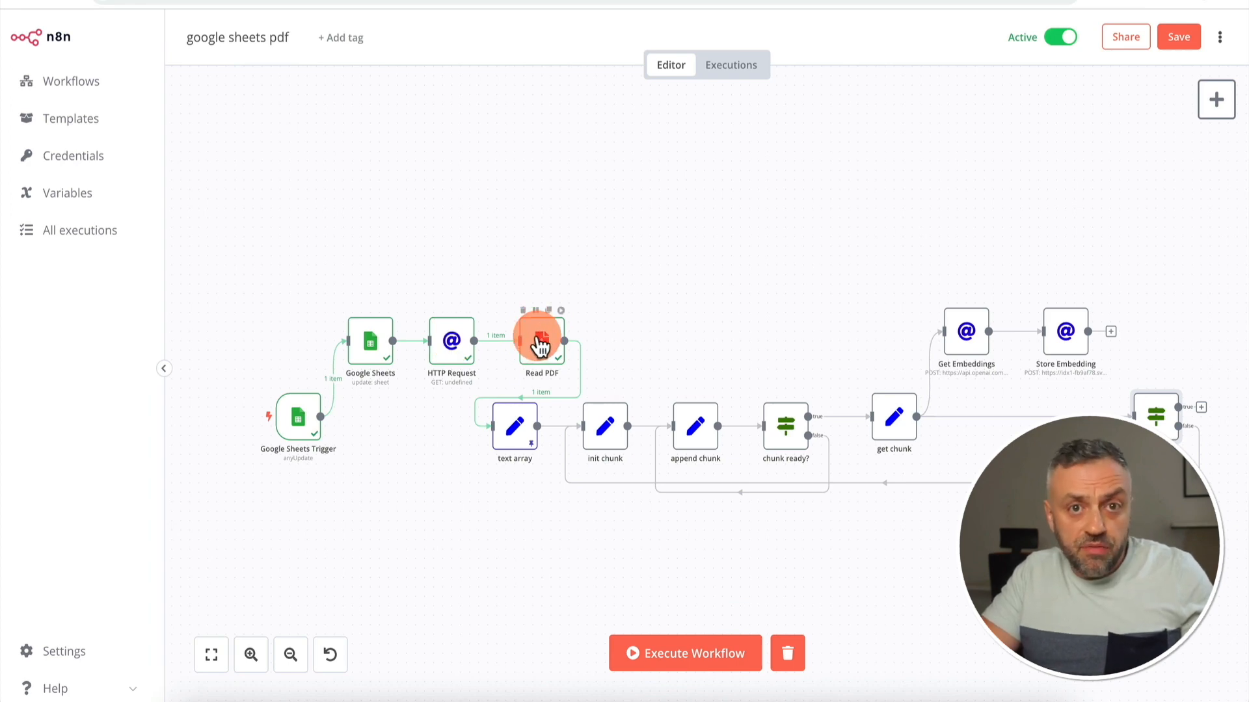
Execute the google sheets pdf workflow and dismiss the completion notification
left_click(679, 656)
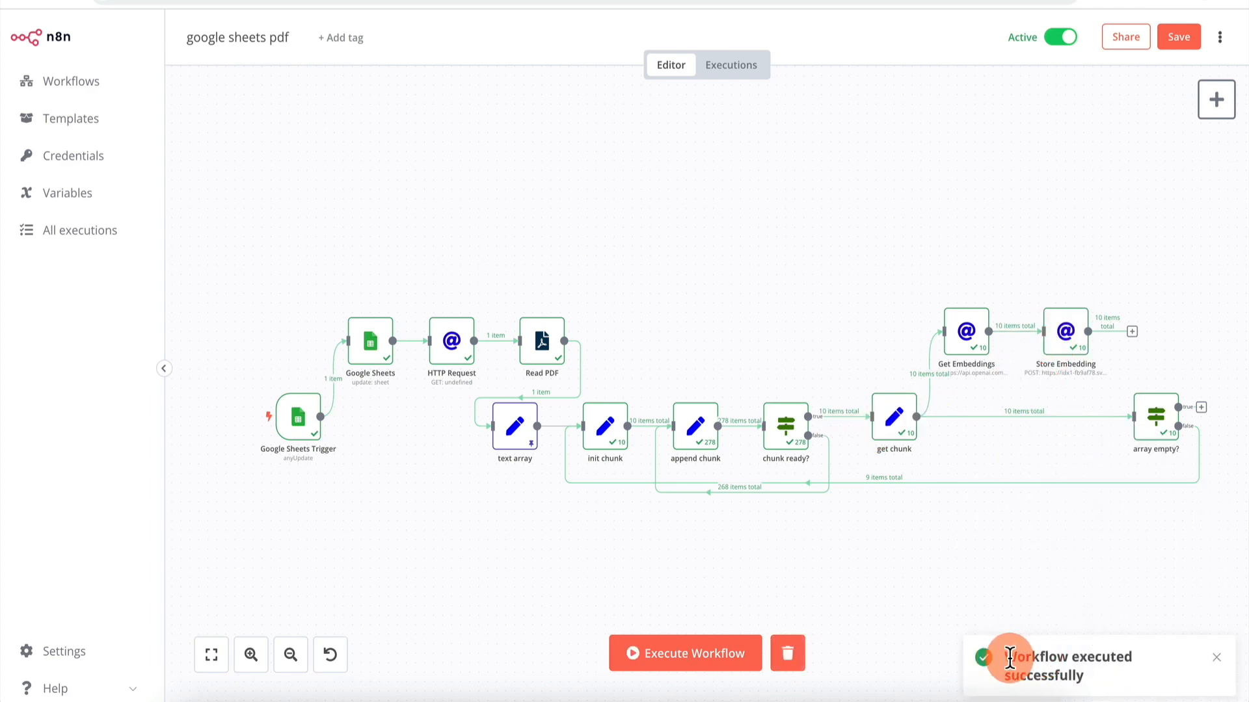
left_click(1216, 657)
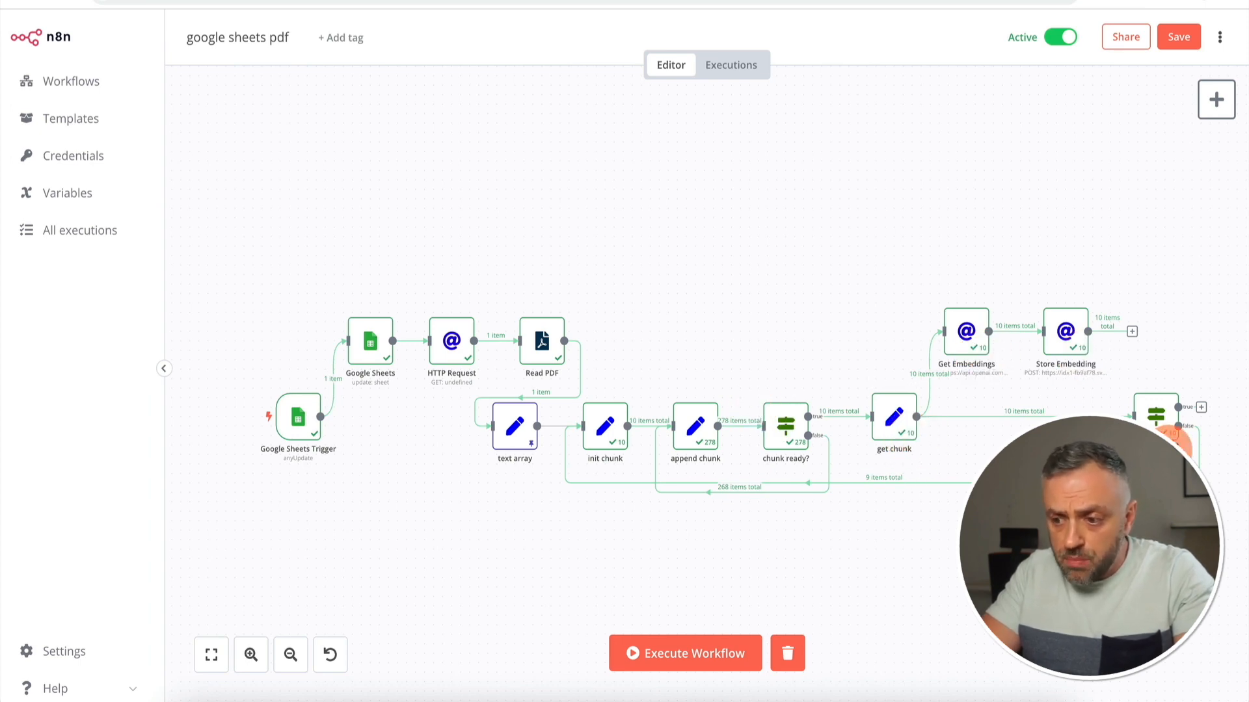
Open the array empty? node's results and examine the false-branch text array and chunk for run 1 of 10
double_click(1164, 430)
left_click(872, 128)
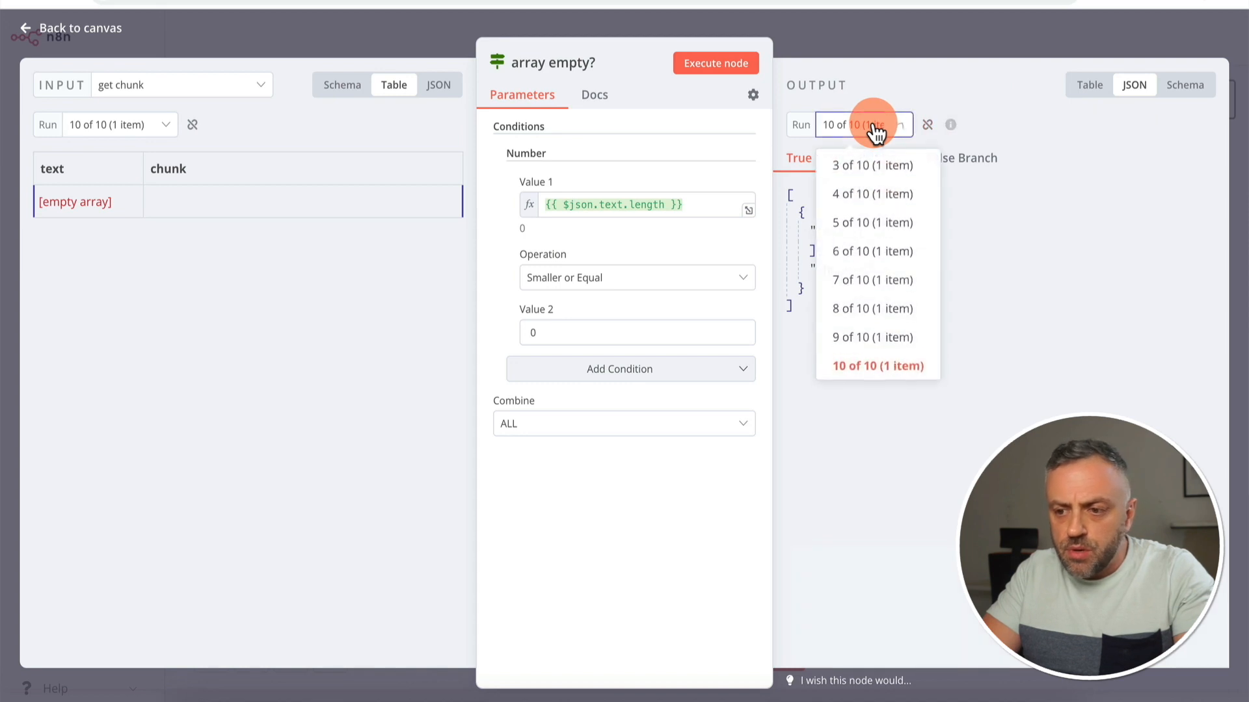
scroll(871, 189, "up", 3)
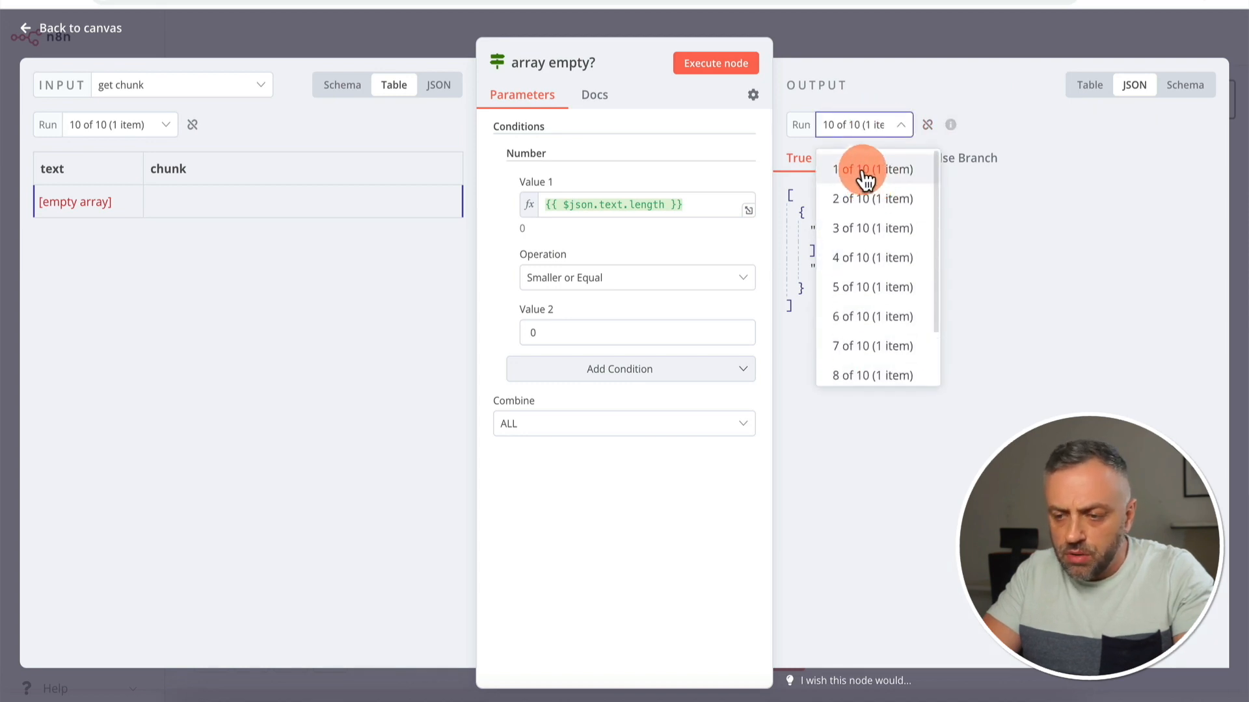
left_click(865, 172)
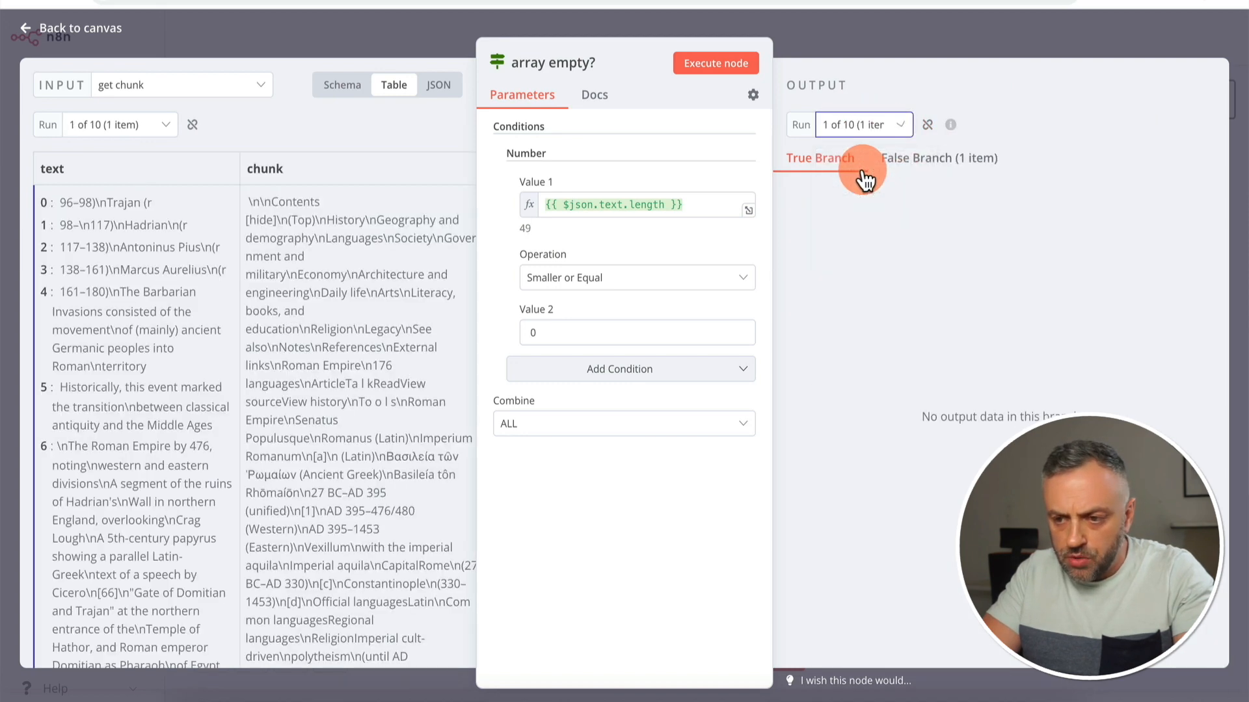
left_click(917, 168)
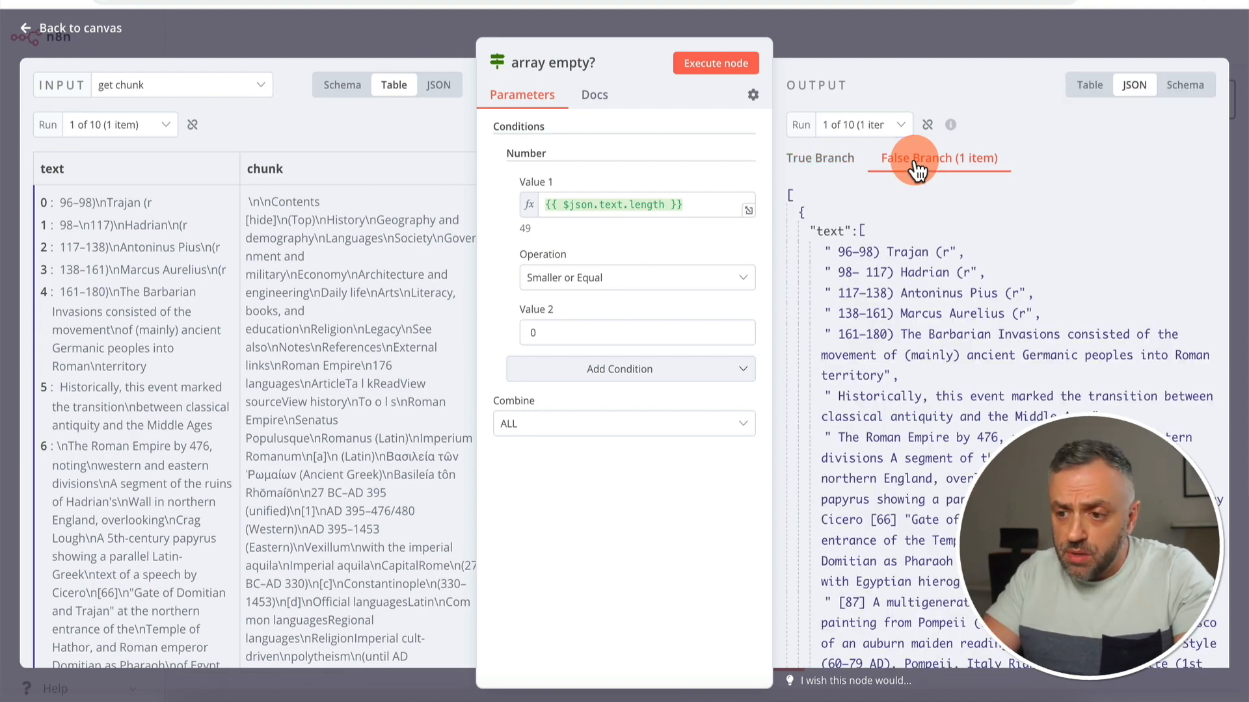
scroll(842, 391, "down", 1)
scroll(856, 367, "down", 10)
scroll(872, 372, "up", 15)
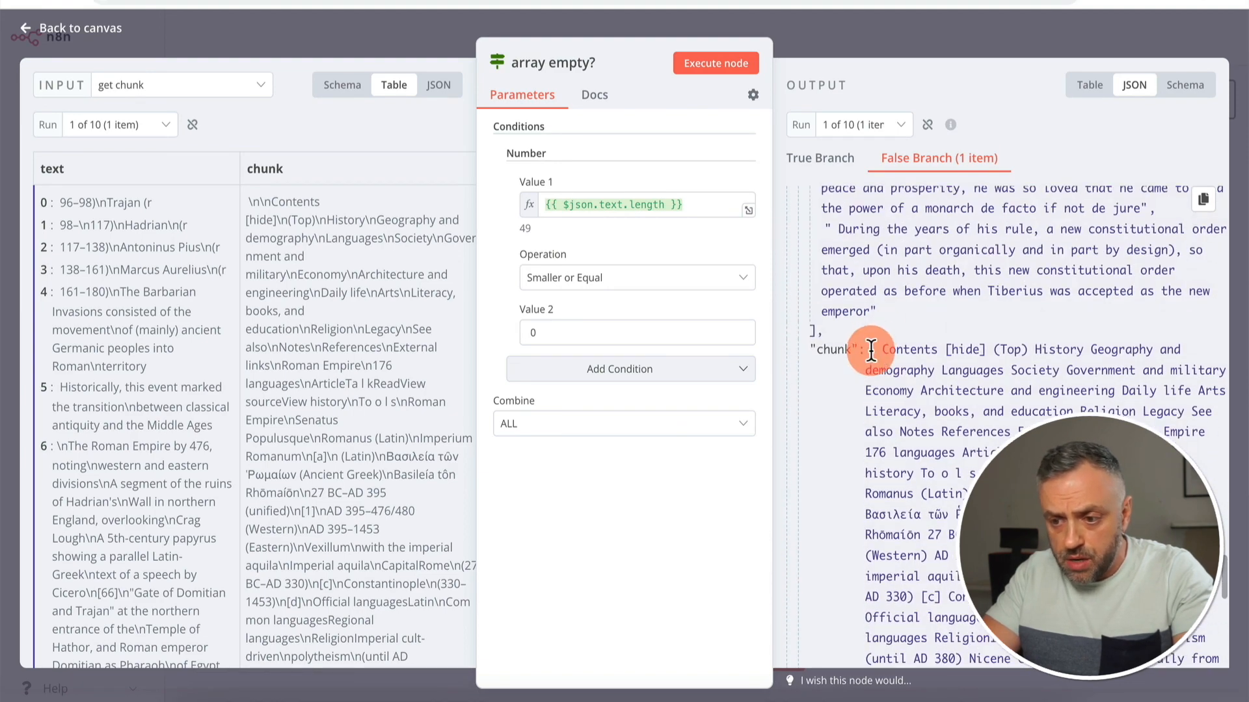
Examine the array empty? node's false-branch text array and chunk for run 2 of 10
left_click(872, 125)
left_click(868, 203)
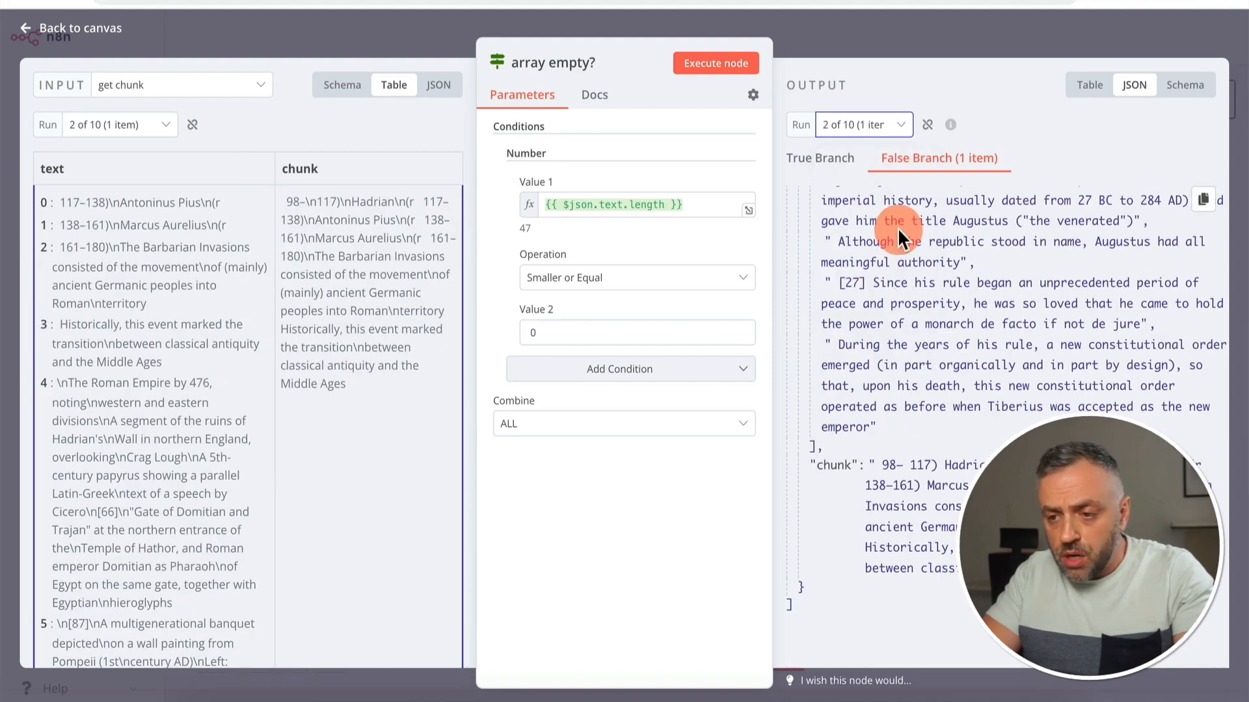
scroll(881, 258, "up", 5)
scroll(871, 250, "up", 10)
scroll(904, 289, "down", 20)
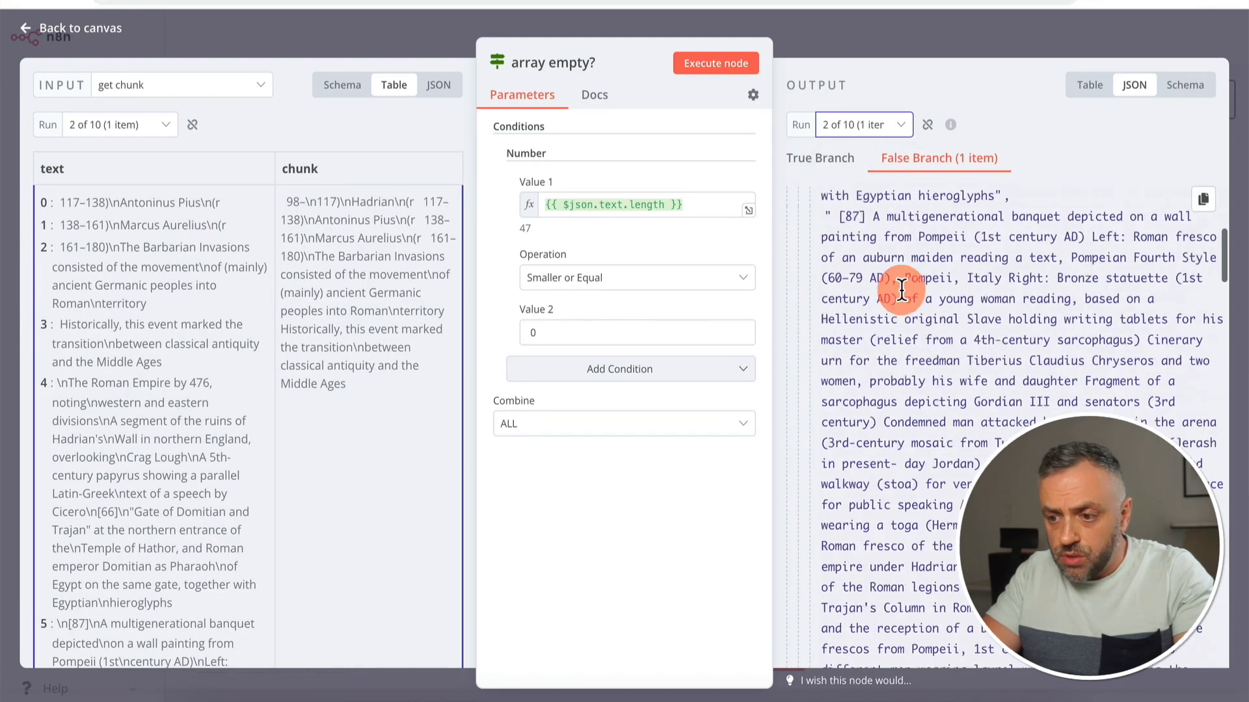
Compare the remaining text and chunk in the array empty? node's false-branch output for runs 3, 7 and 8 of 10
left_click(870, 126)
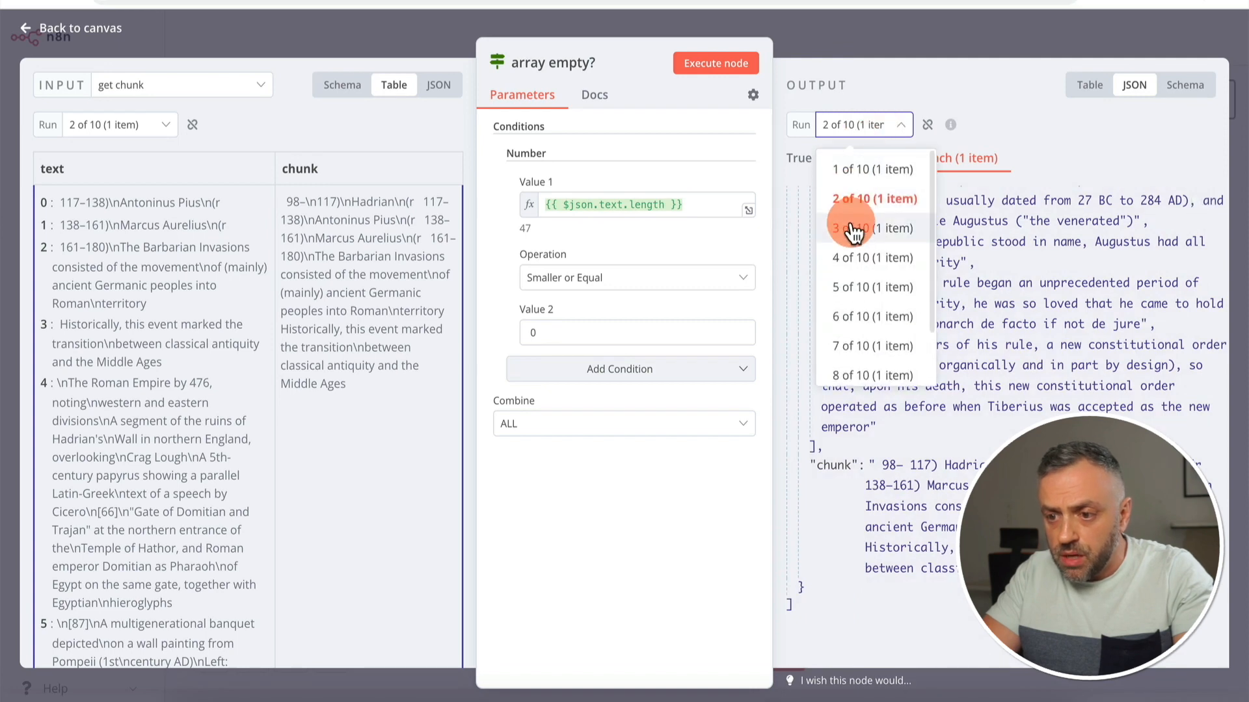
left_click(854, 231)
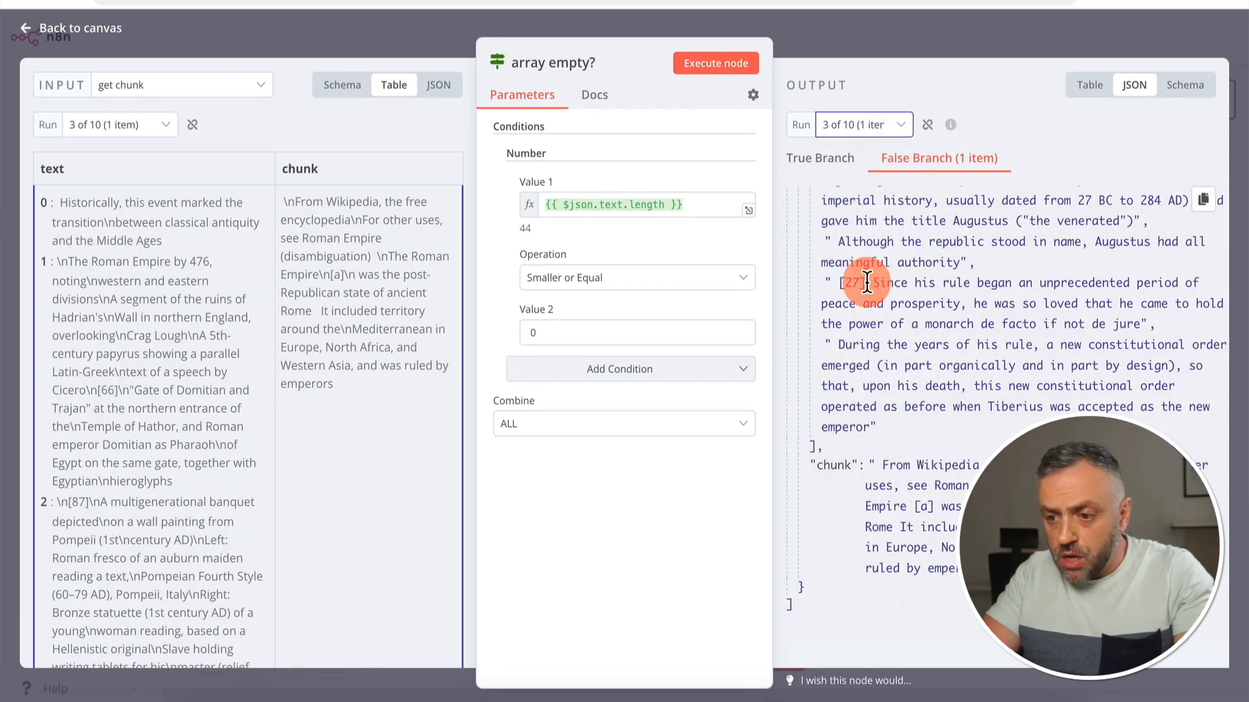
left_click(863, 130)
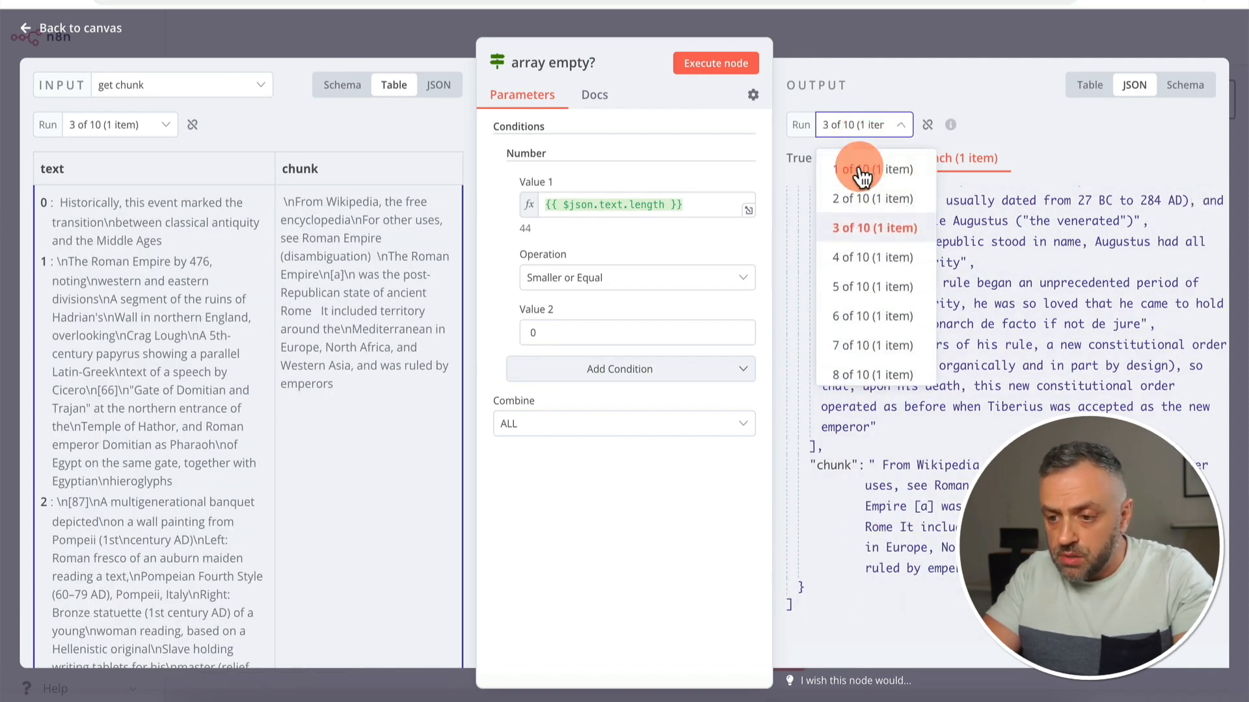
left_click(878, 348)
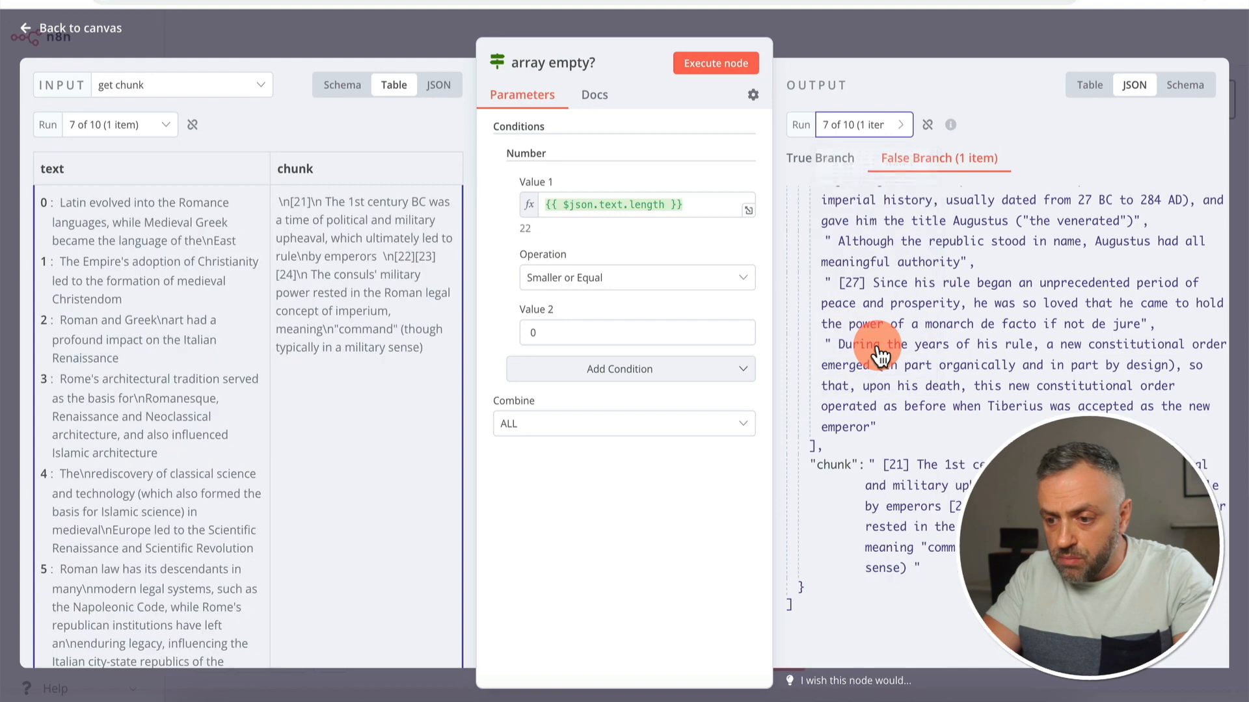
left_click(878, 127)
scroll(869, 221, "down", 2)
left_click(867, 312)
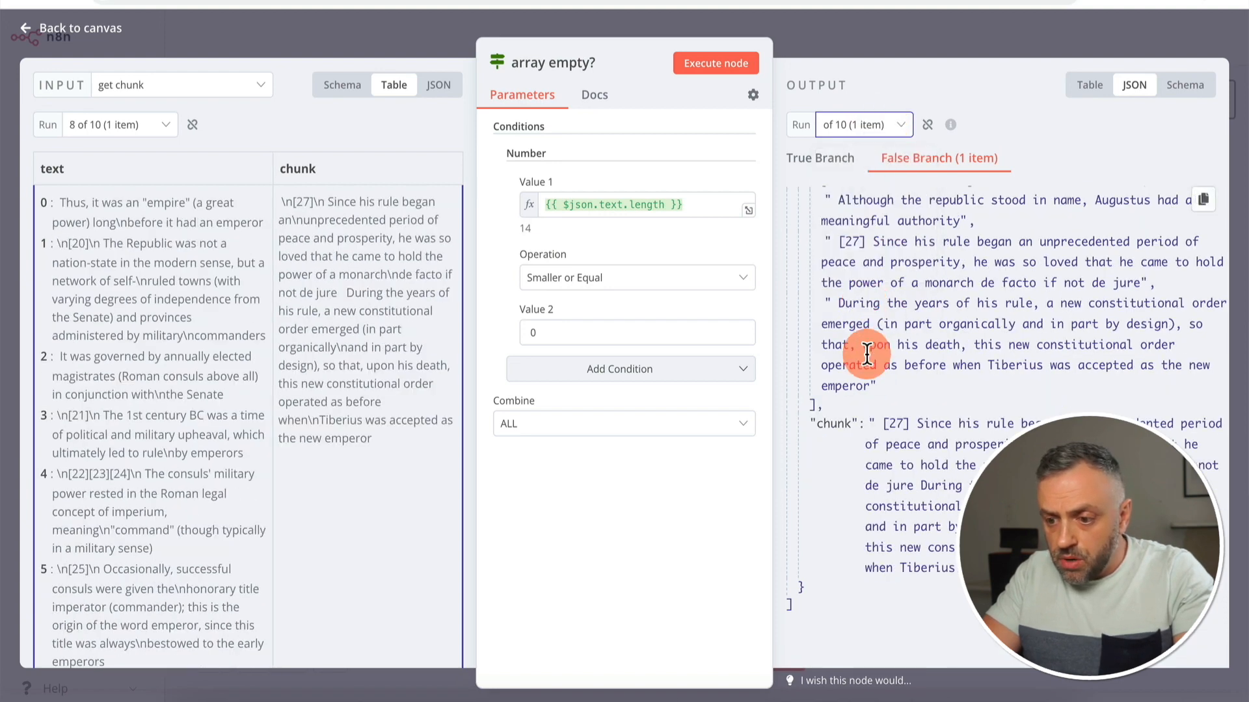
left_click(867, 126)
left_click(883, 387)
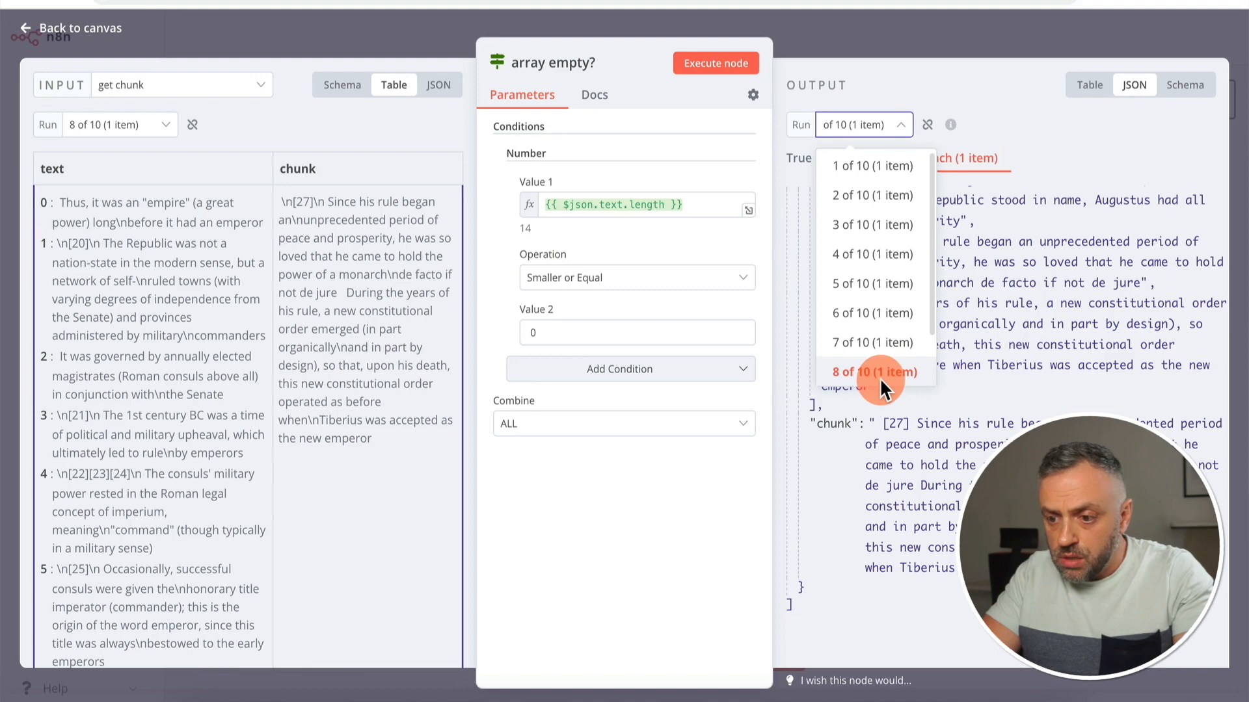
left_click(879, 535)
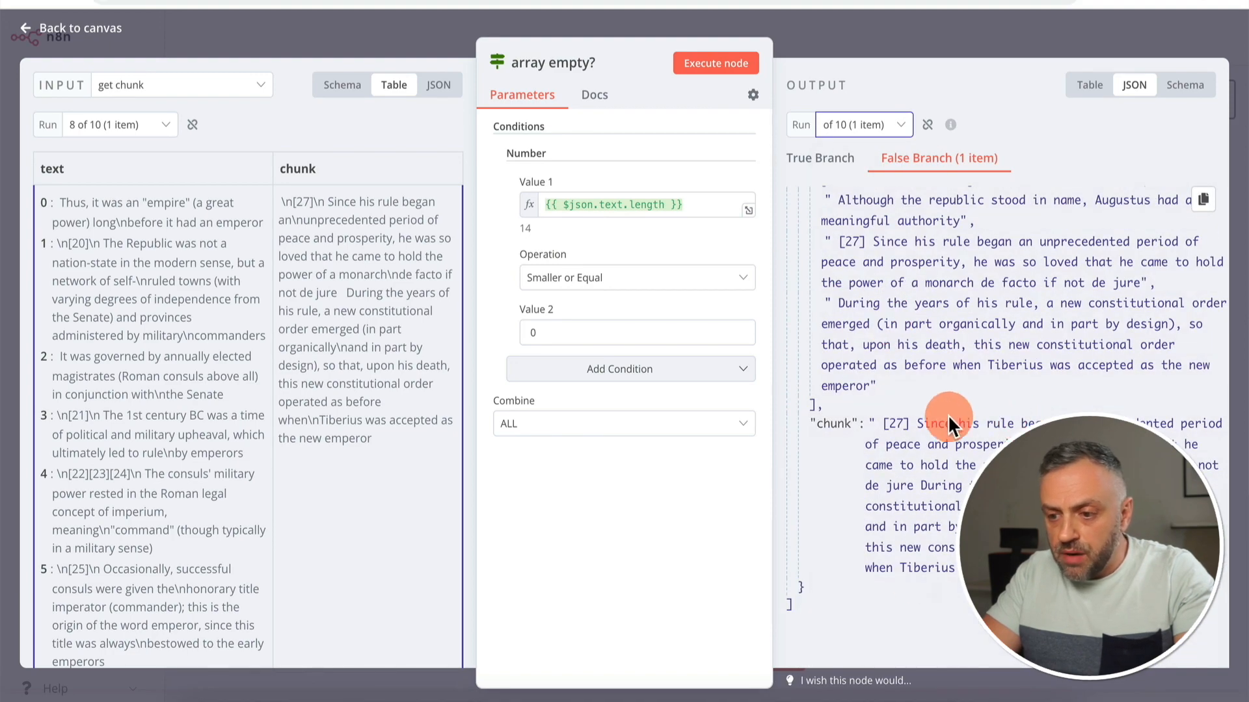
scroll(900, 265, "up", 10)
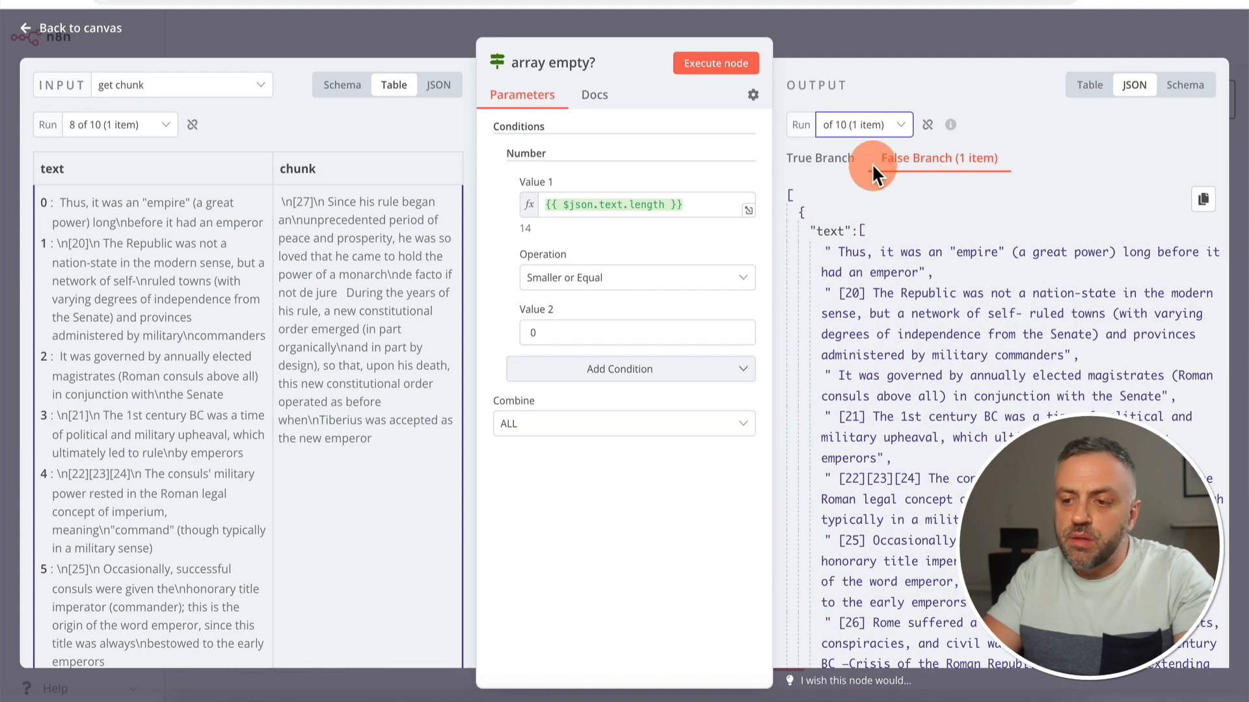
Examine the array empty? node's true-branch output for run 10 of 10, and return to the canvas
left_click(872, 134)
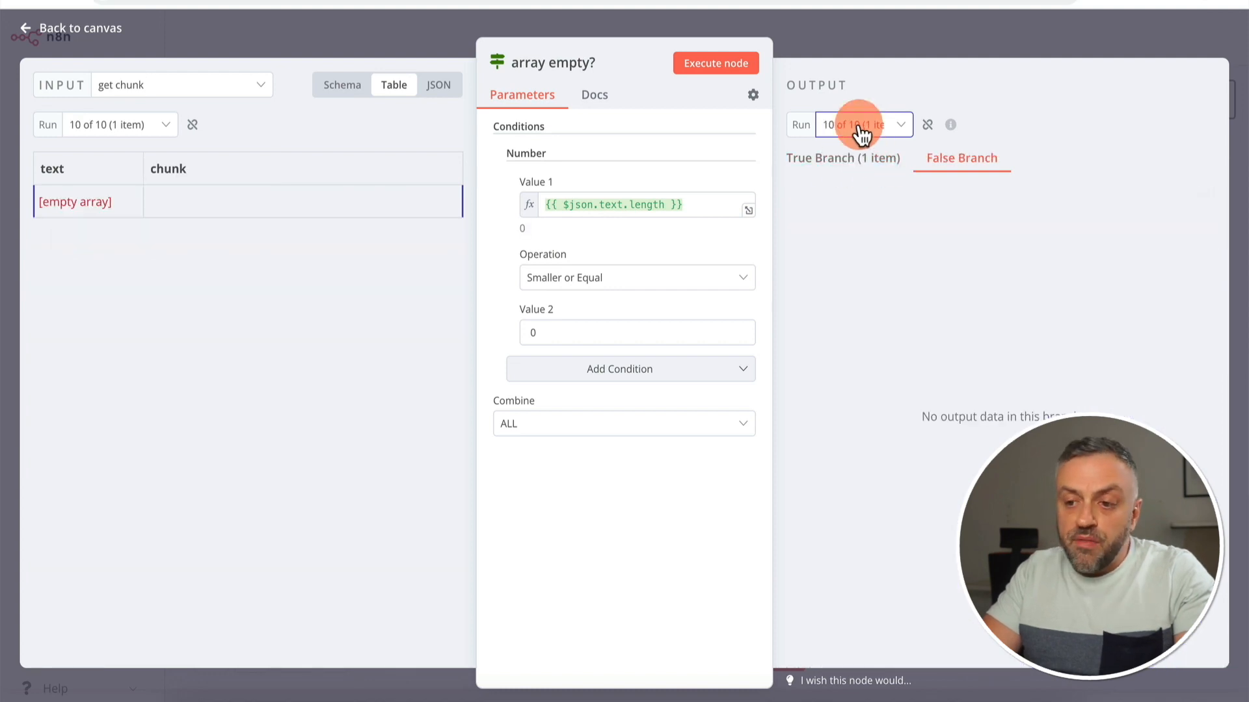
left_click(839, 162)
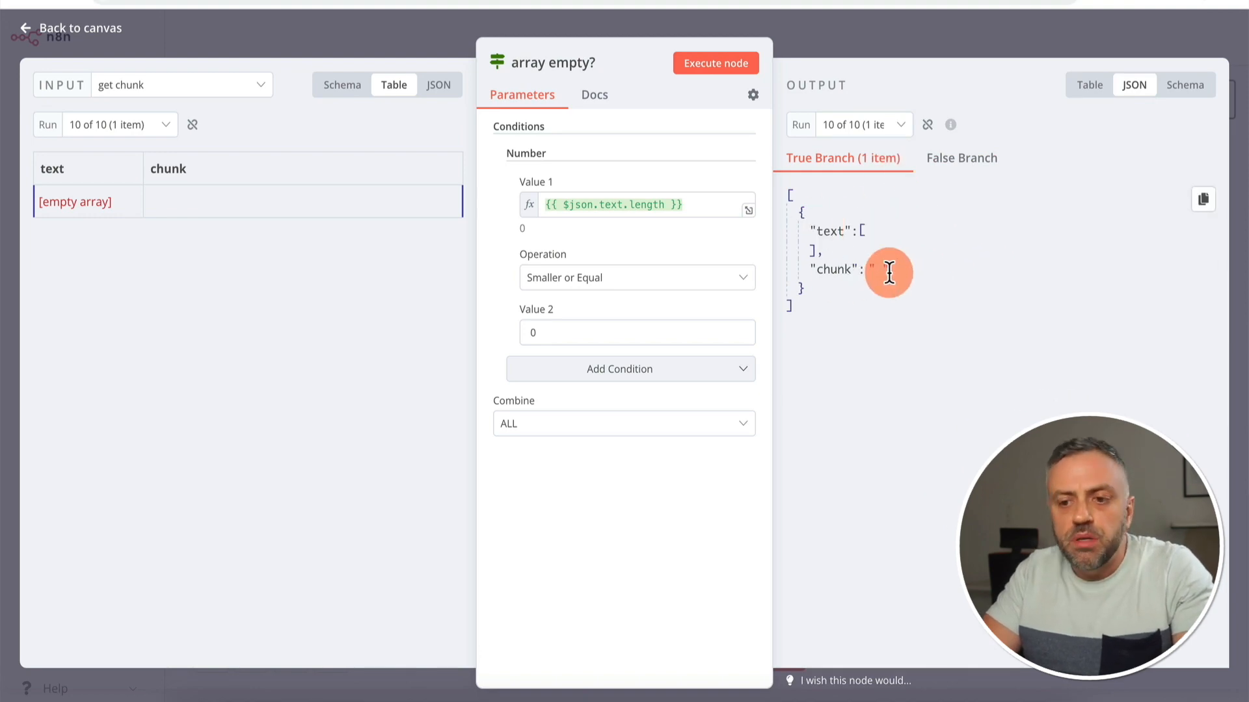
left_click(907, 34)
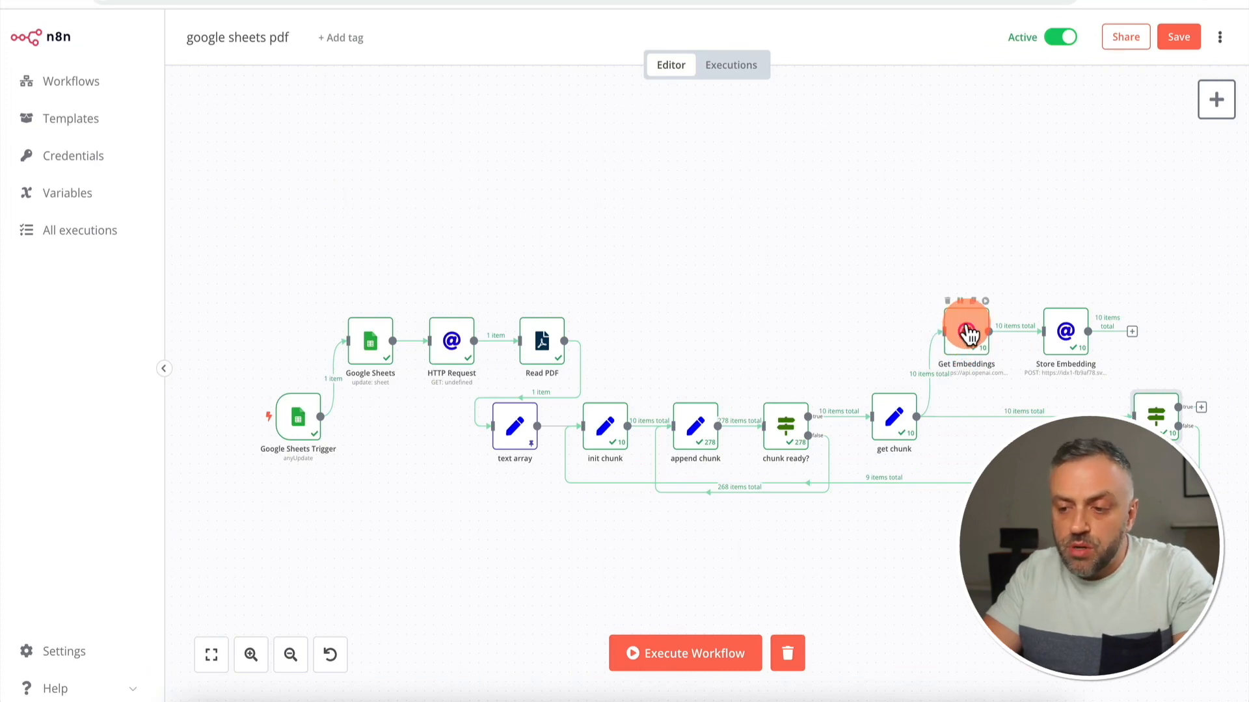
Compare the input chunks and embedding values of the Get Embeddings node for runs 1 to 4, and inspect the Store Embedding node
double_click(968, 333)
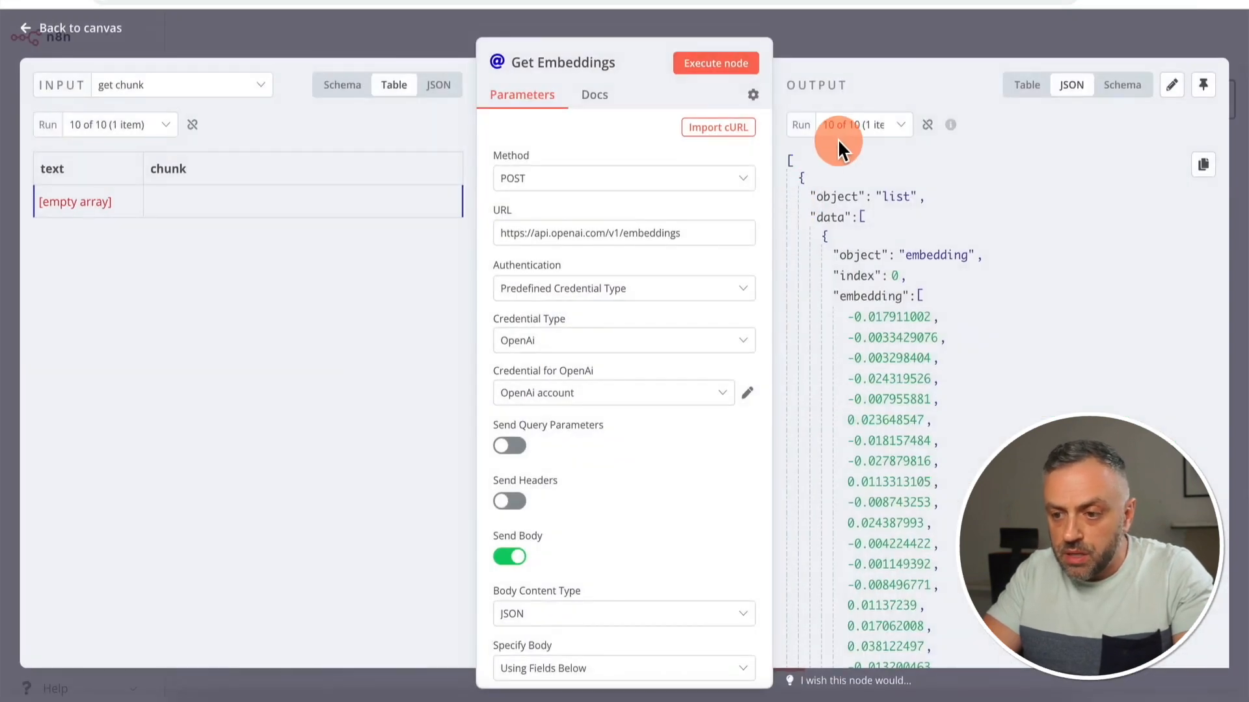
left_click(851, 133)
scroll(858, 217, "up", 3)
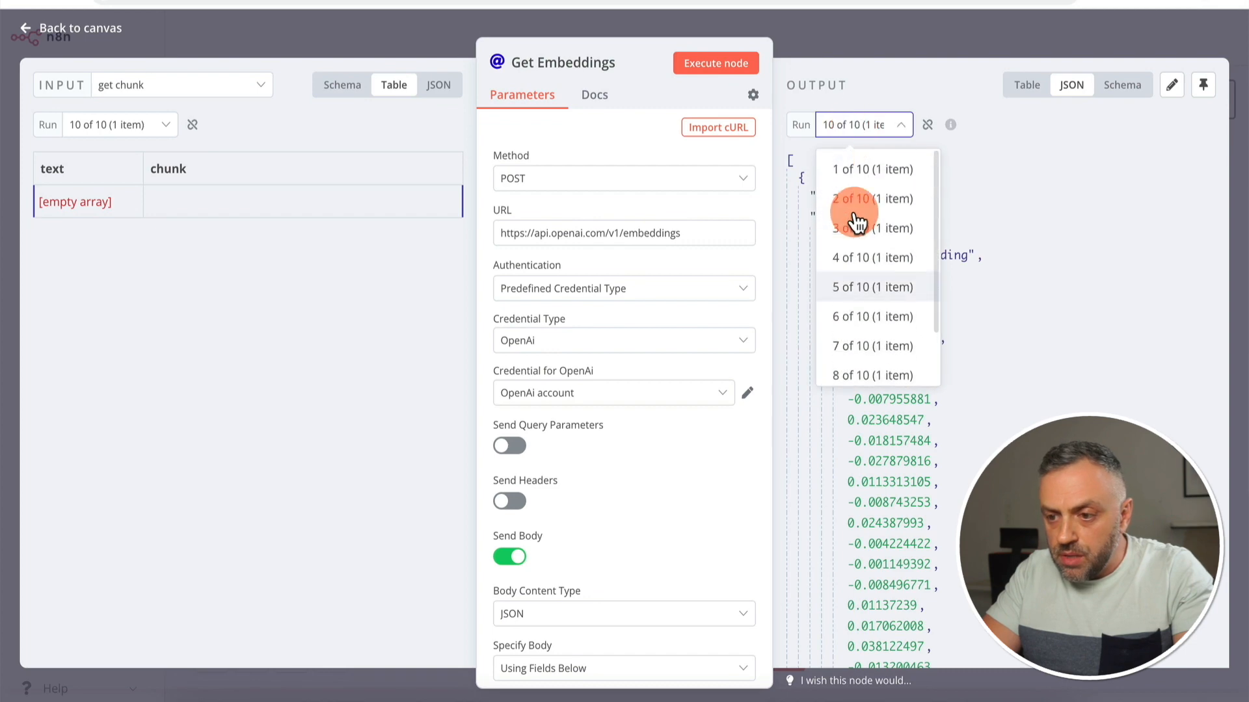
left_click(878, 171)
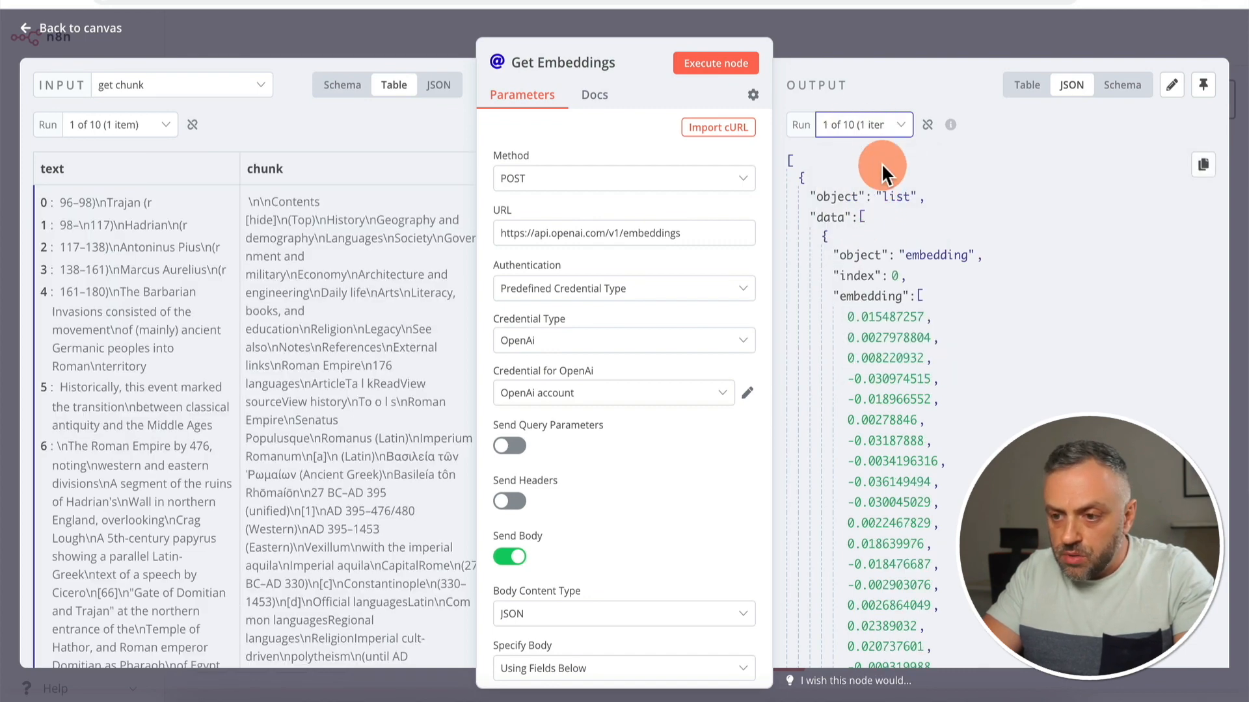
left_click(880, 130)
left_click(865, 207)
left_click(886, 128)
left_click(883, 240)
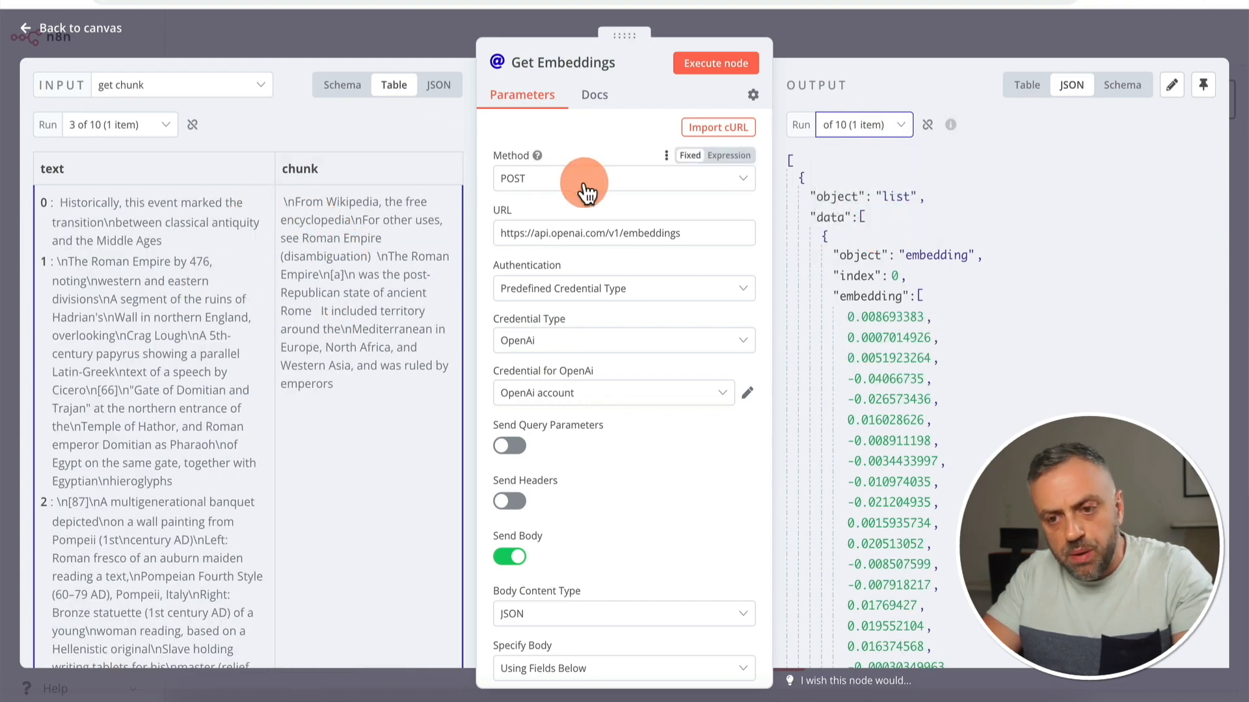
left_click(867, 125)
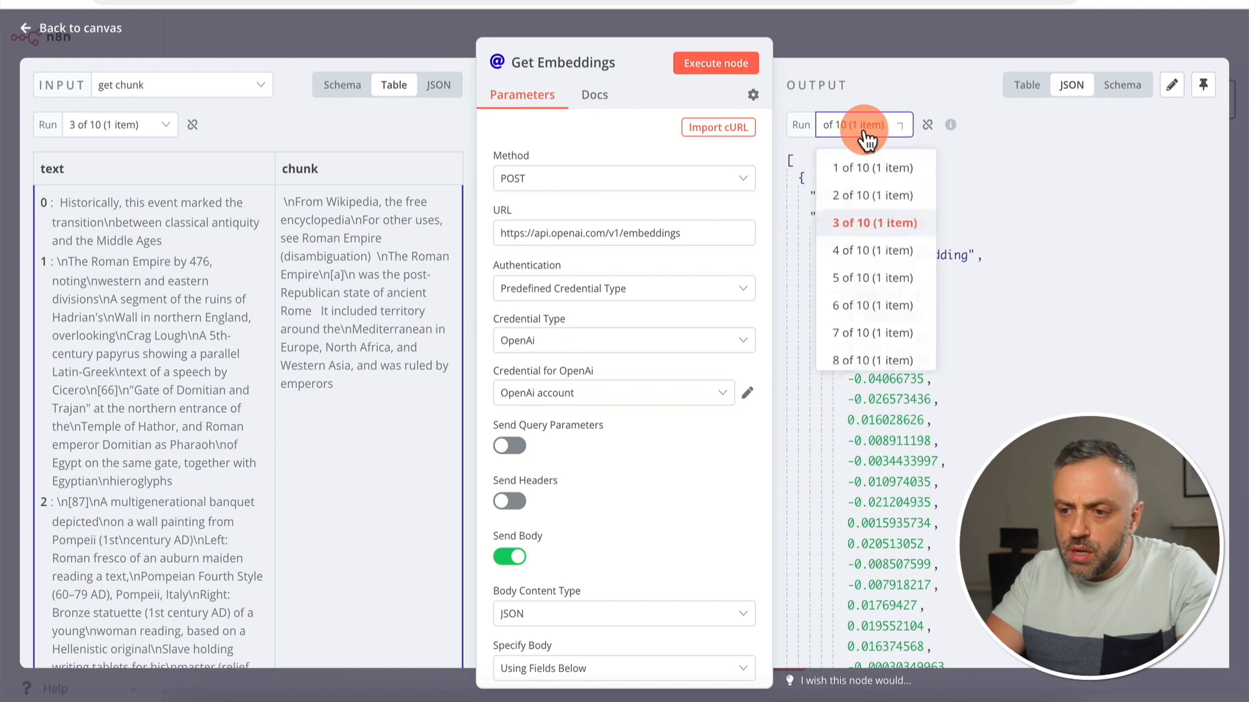
left_click(866, 268)
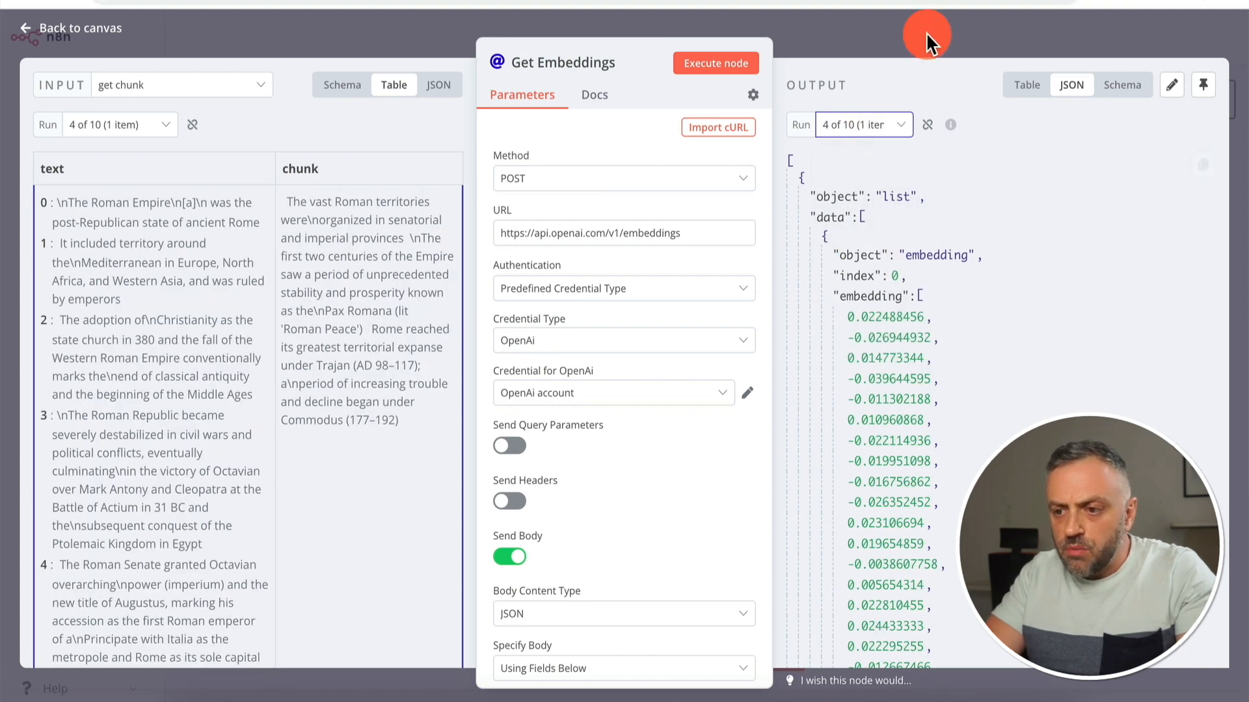
left_click(926, 32)
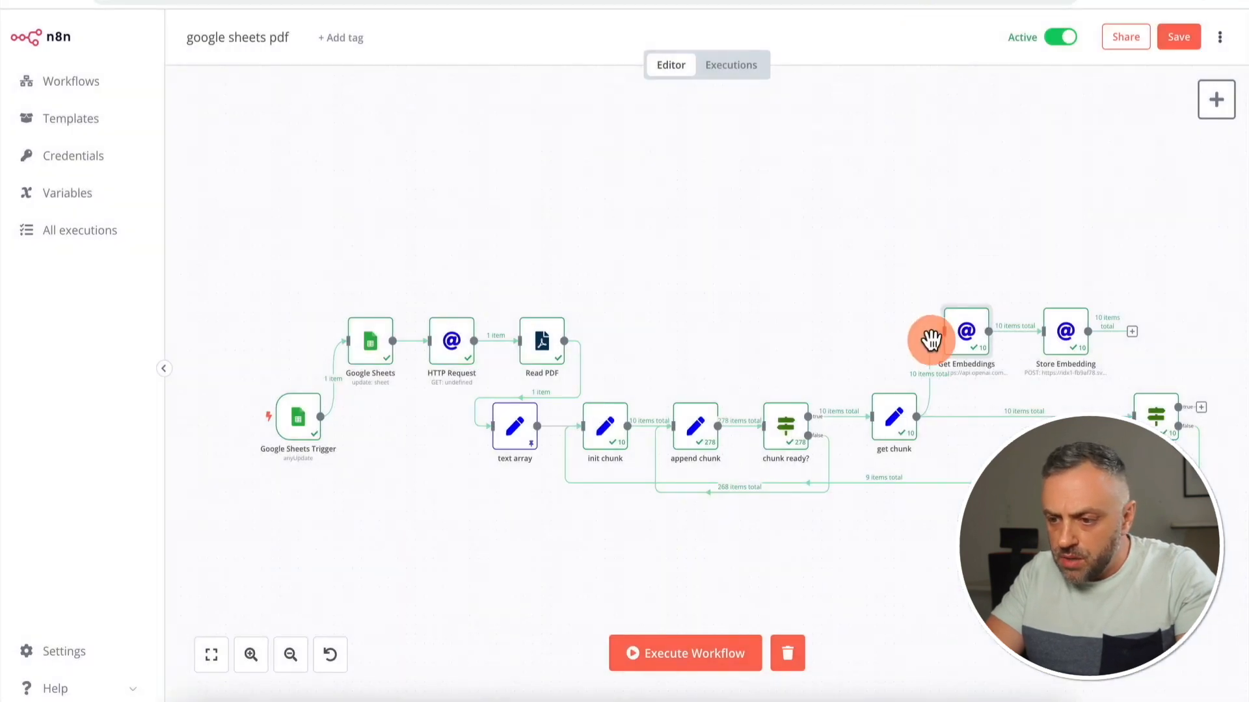
double_click(1065, 331)
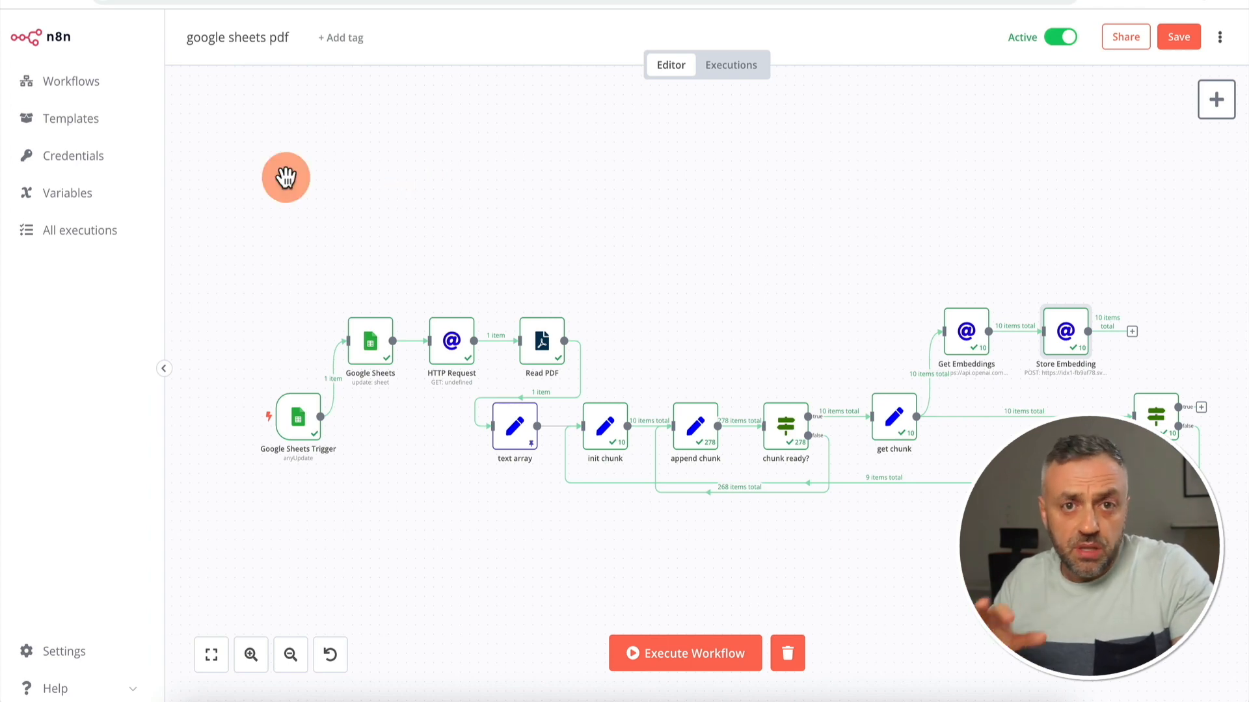
Open the google sheets query workflow from the workflows list and select its Google Sheets Trigger node
left_click(26, 81)
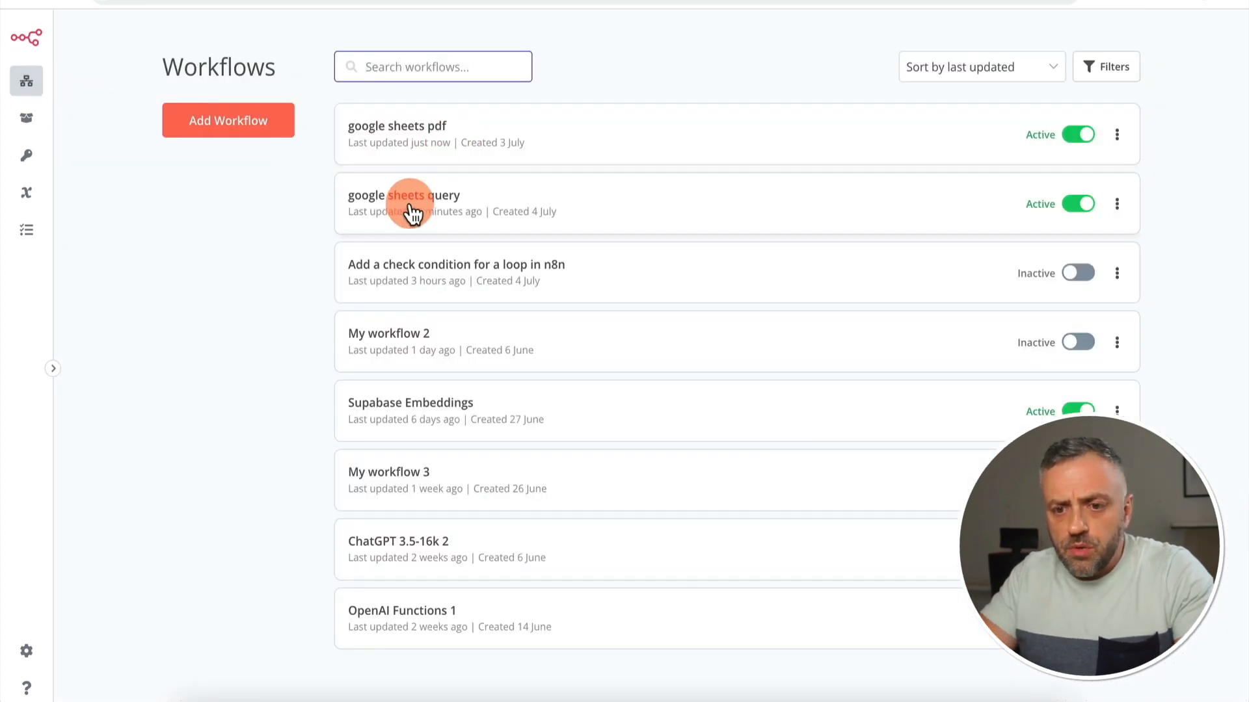
left_click(419, 209)
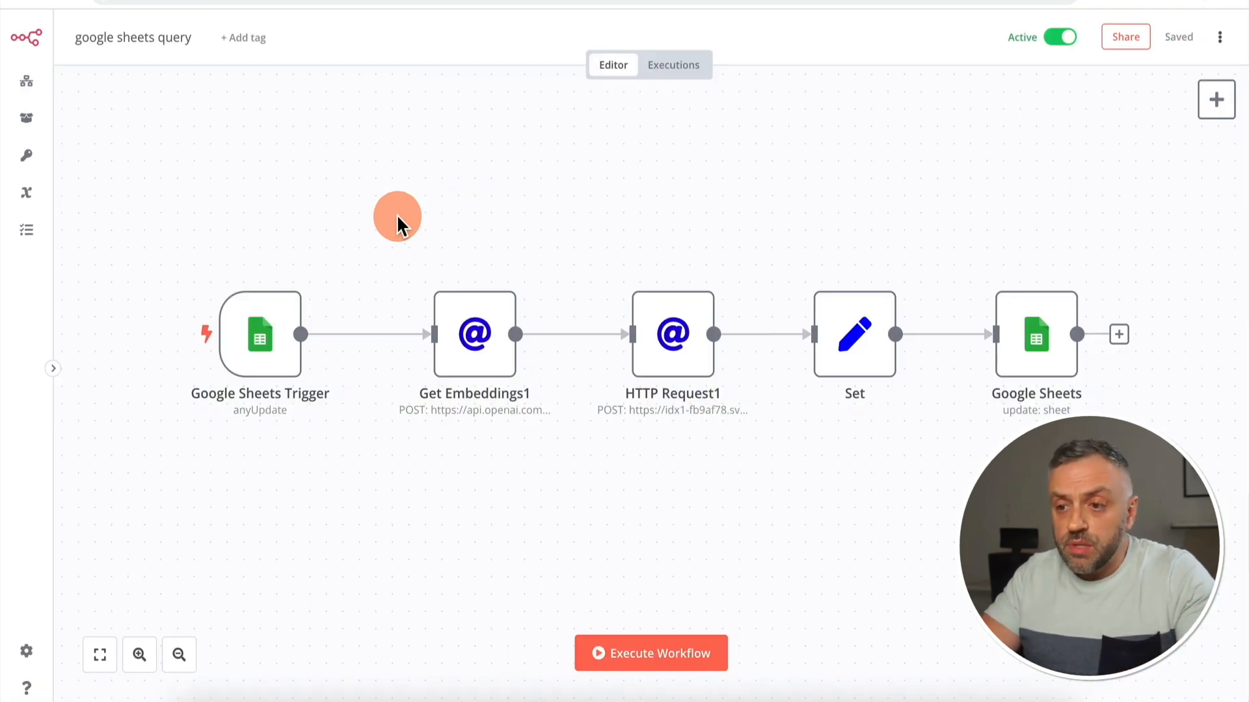
left_click(263, 332)
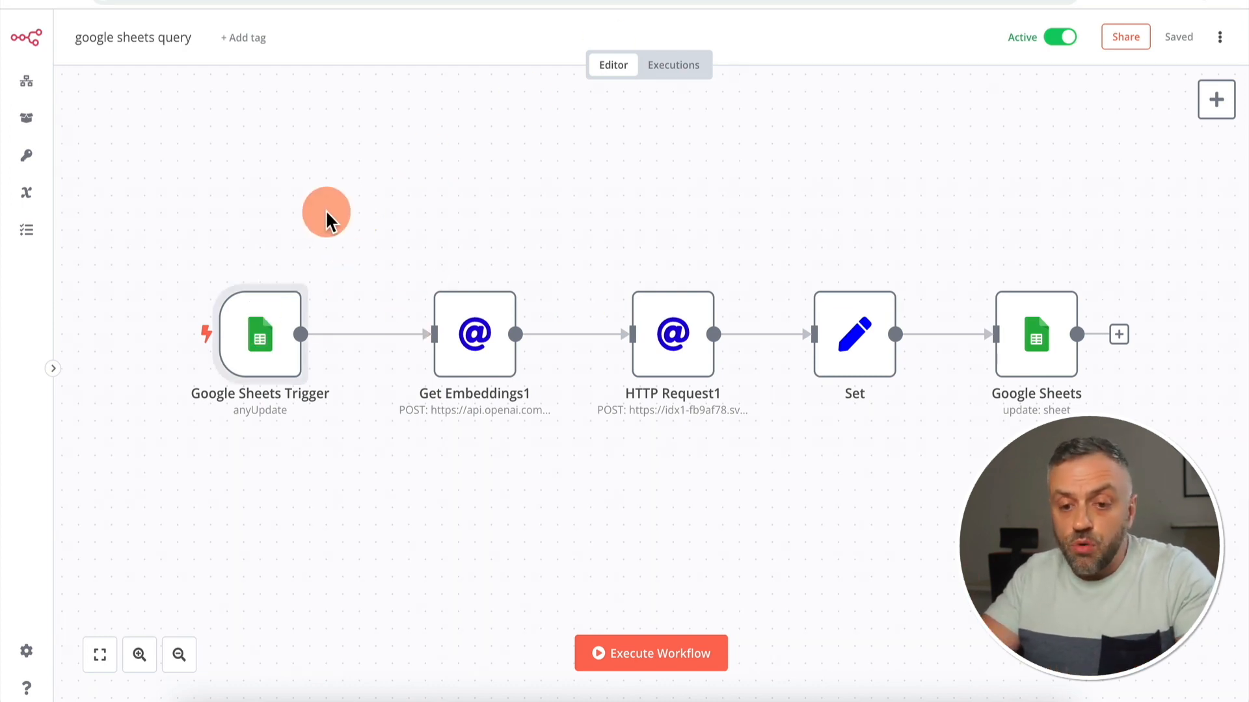
Examine the Get Embeddings1 node's request settings and its model and input body parameters, and return to the canvas
left_click(469, 369)
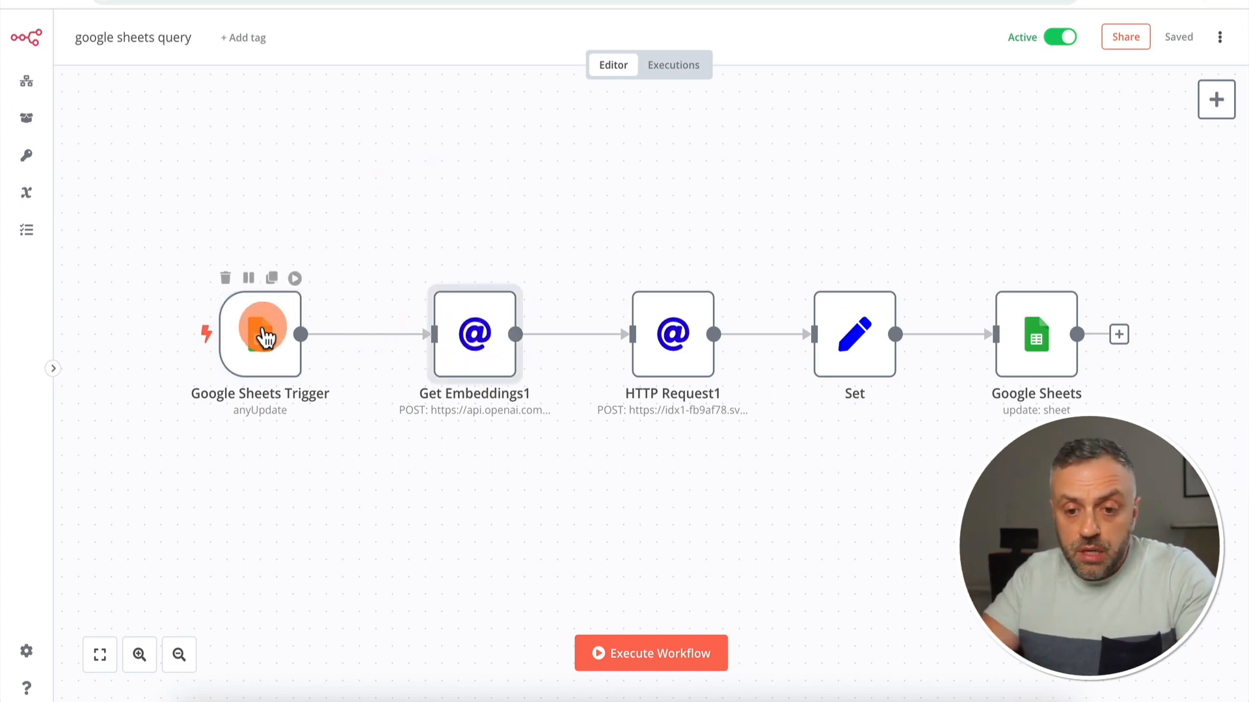
double_click(473, 336)
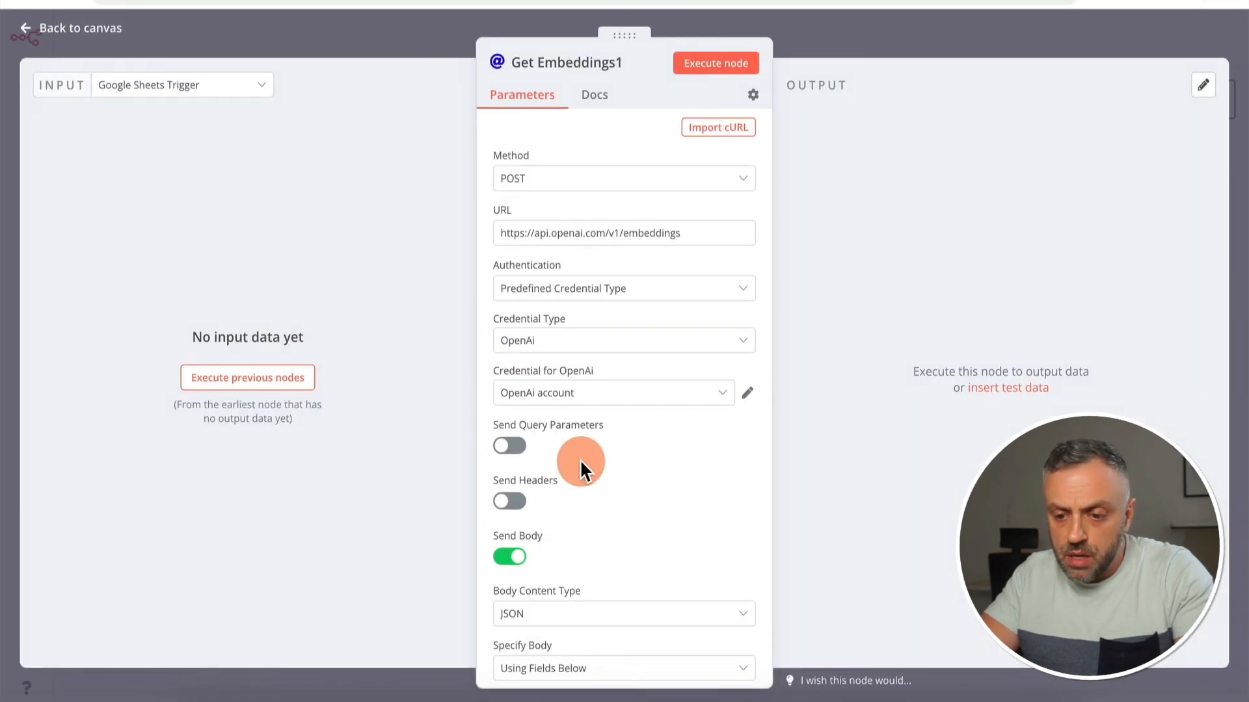
scroll(580, 459, "down", 6)
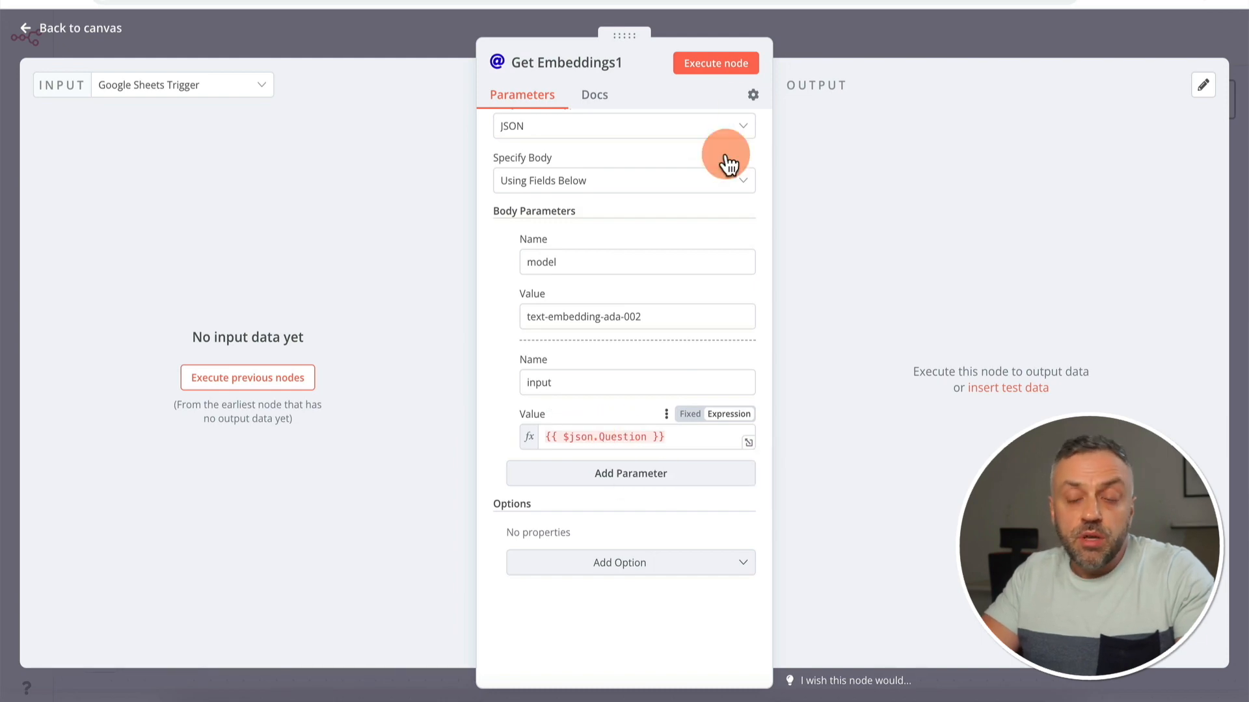
left_click(805, 31)
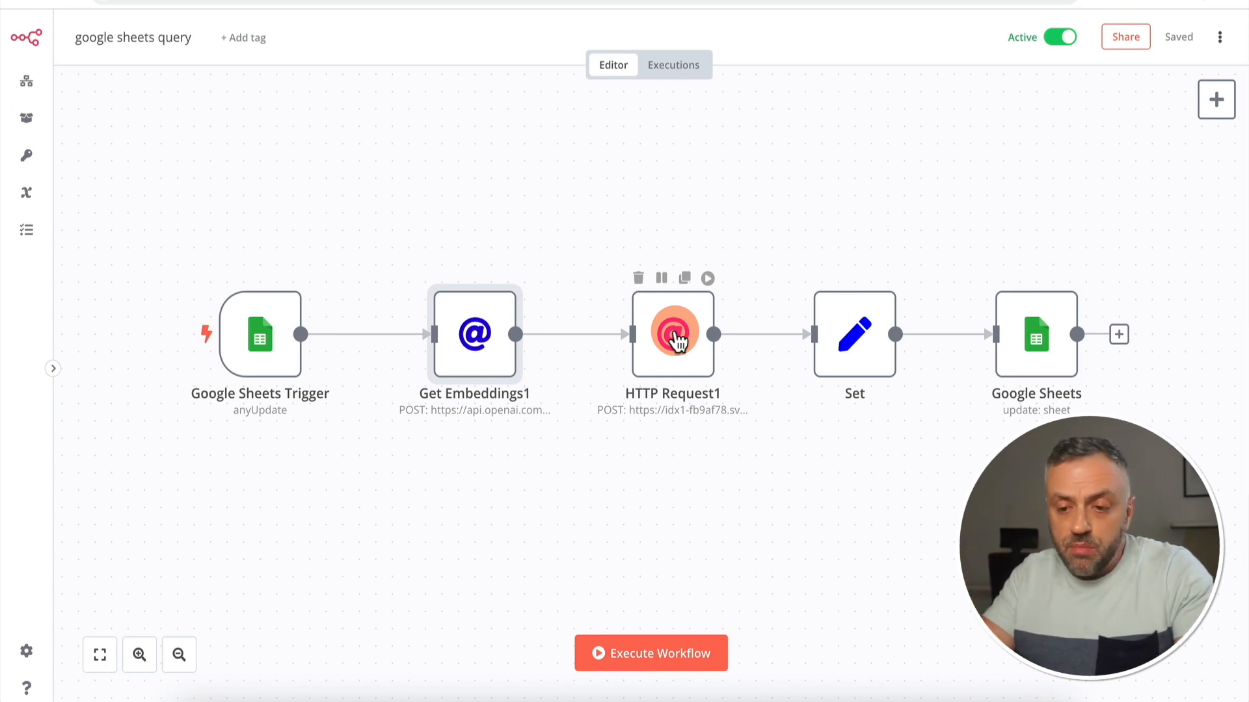
Examine the HTTP Request1 node's Pinecone query URL and its JSON body expression, and return to the canvas
double_click(676, 336)
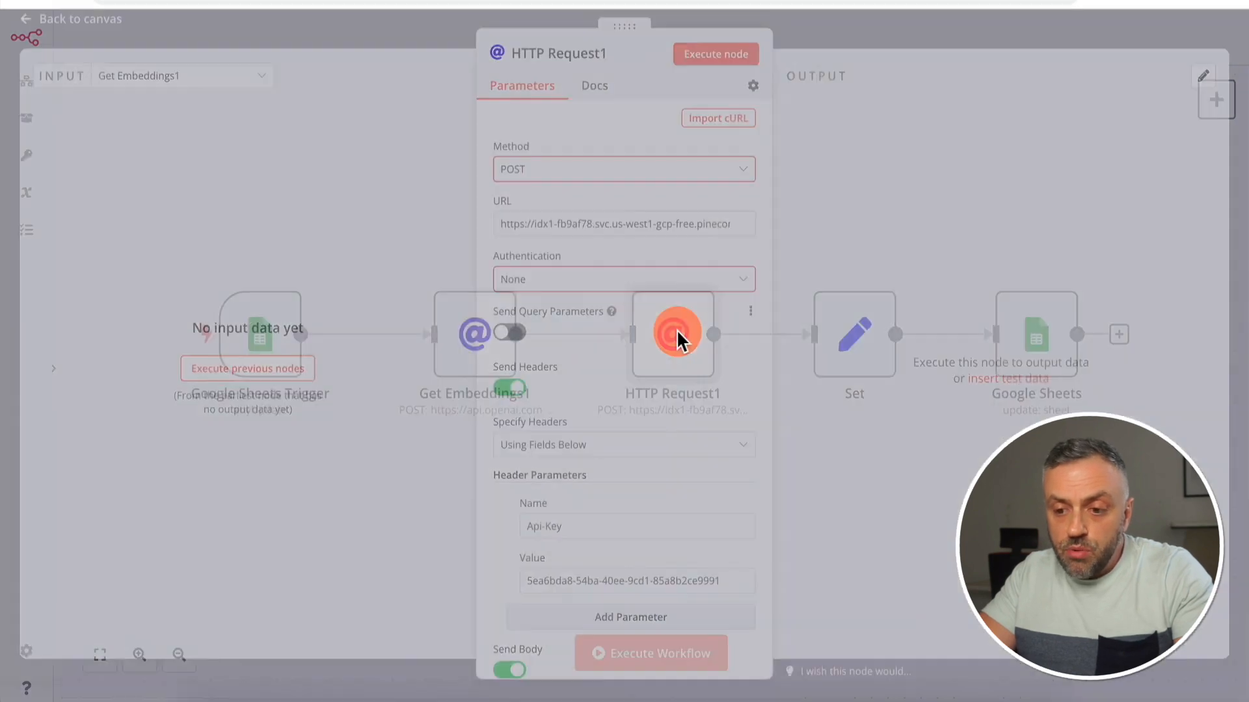
left_click(679, 235)
key("super+Right")
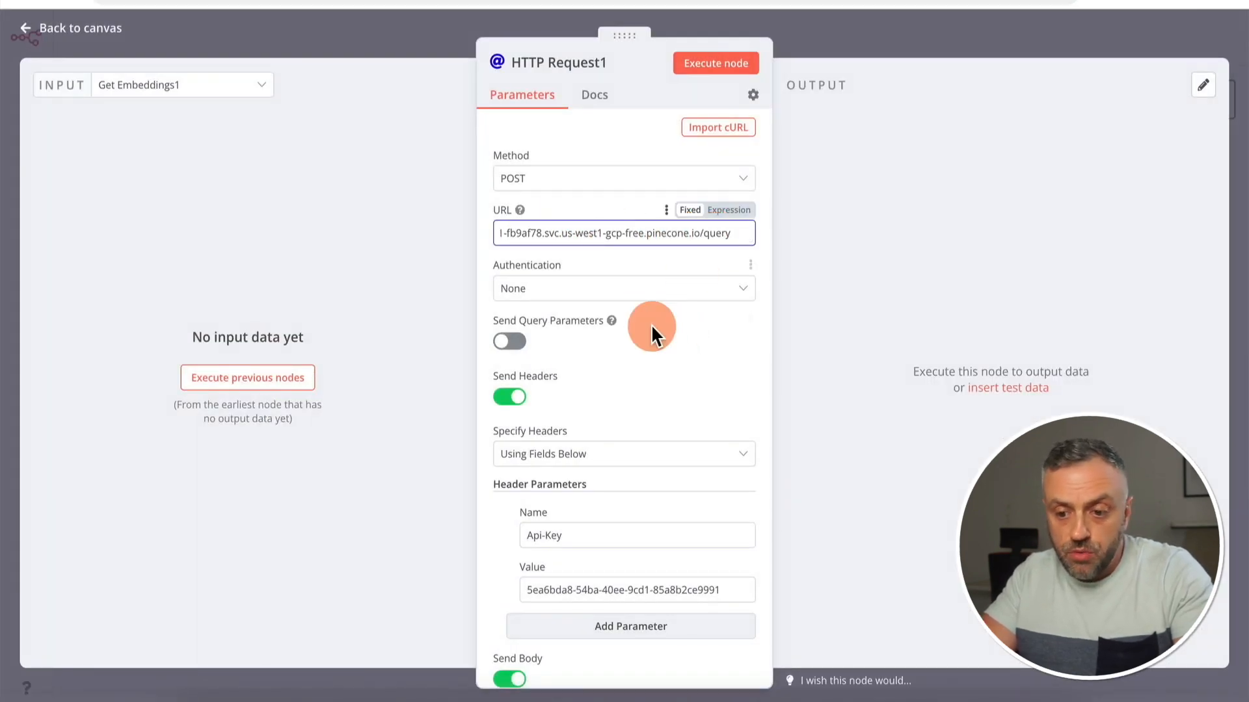
scroll(652, 325, "down", 3)
scroll(651, 324, "down", 5)
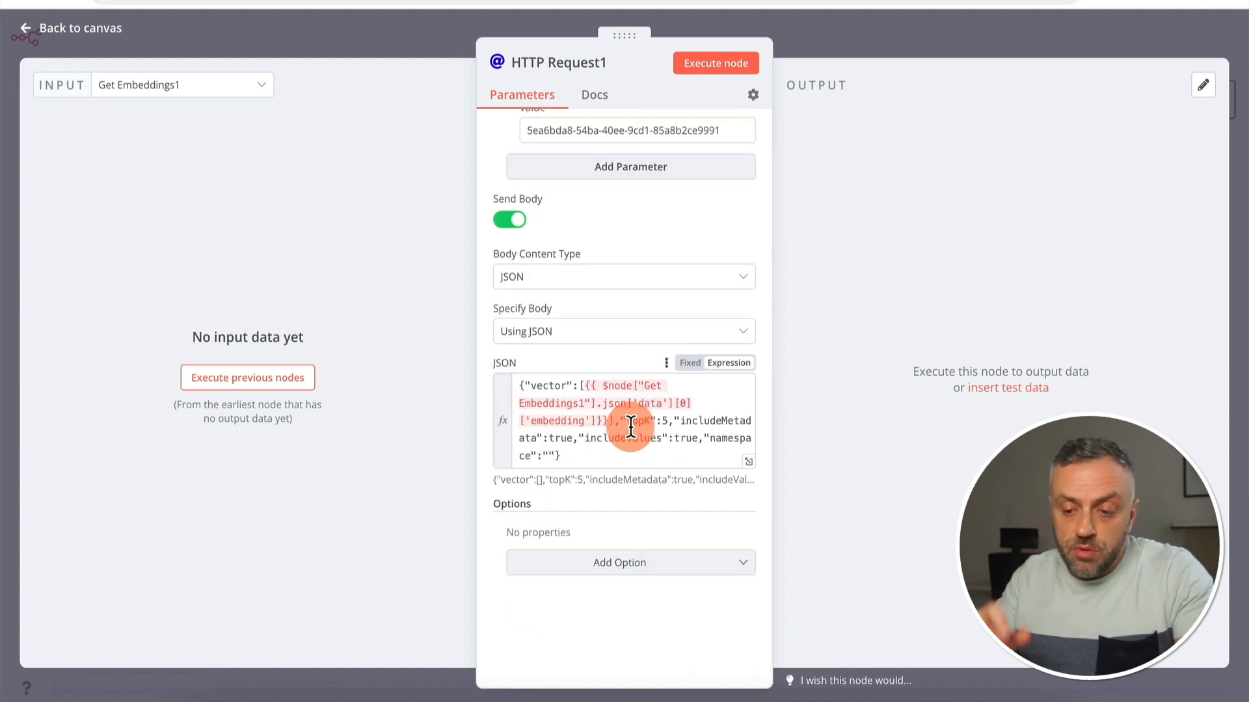
left_click(667, 420)
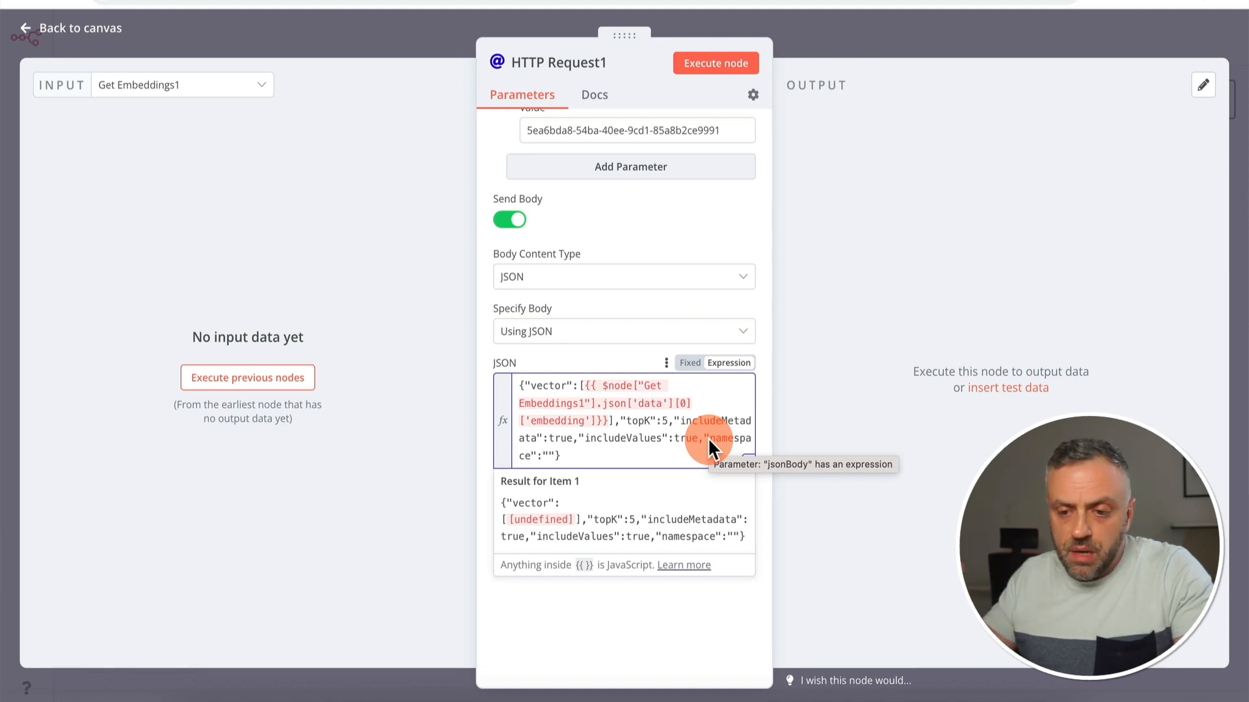
left_click(863, 30)
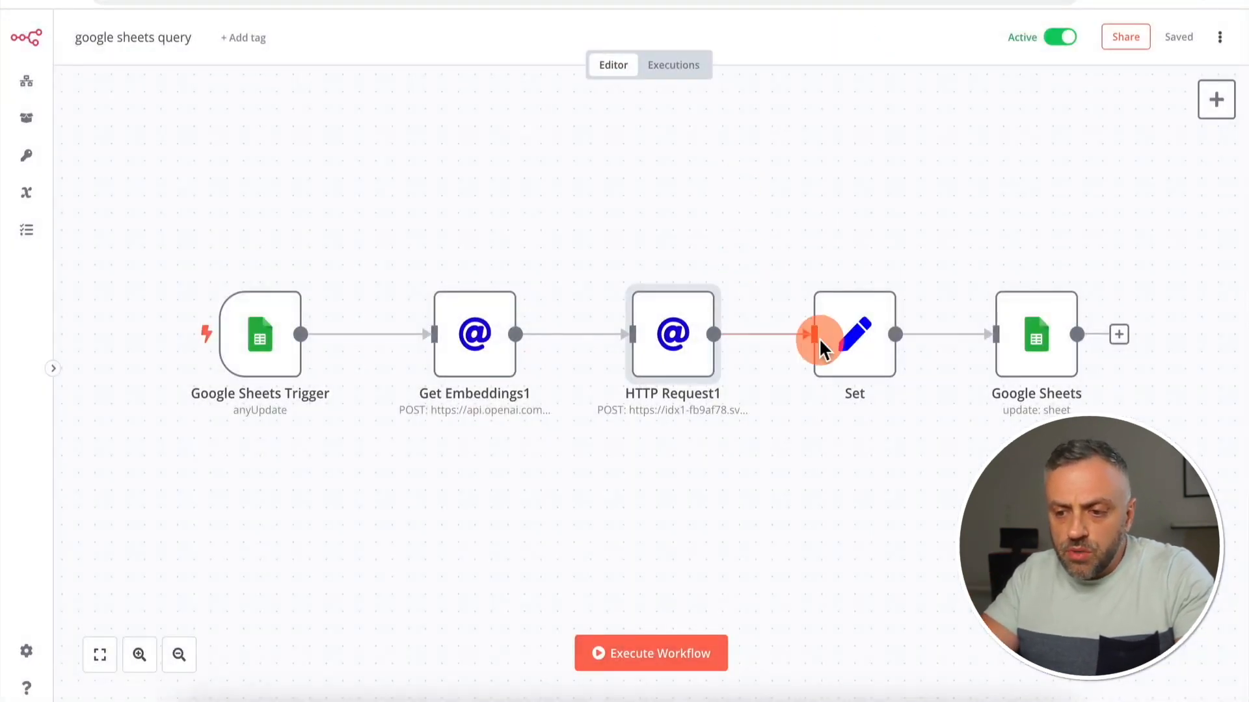
Examine the Set node's result expression and the Google Sheets node's Question and Answer column mapping, and return to the canvas
double_click(853, 342)
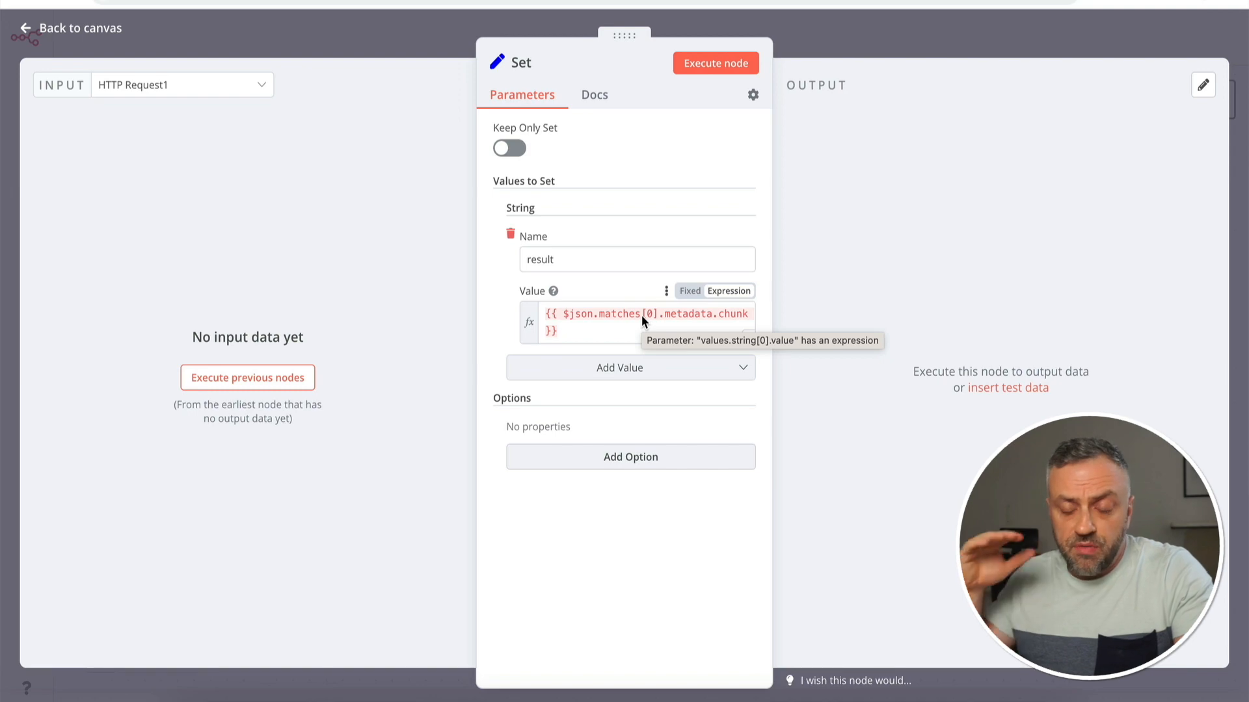
left_click(872, 38)
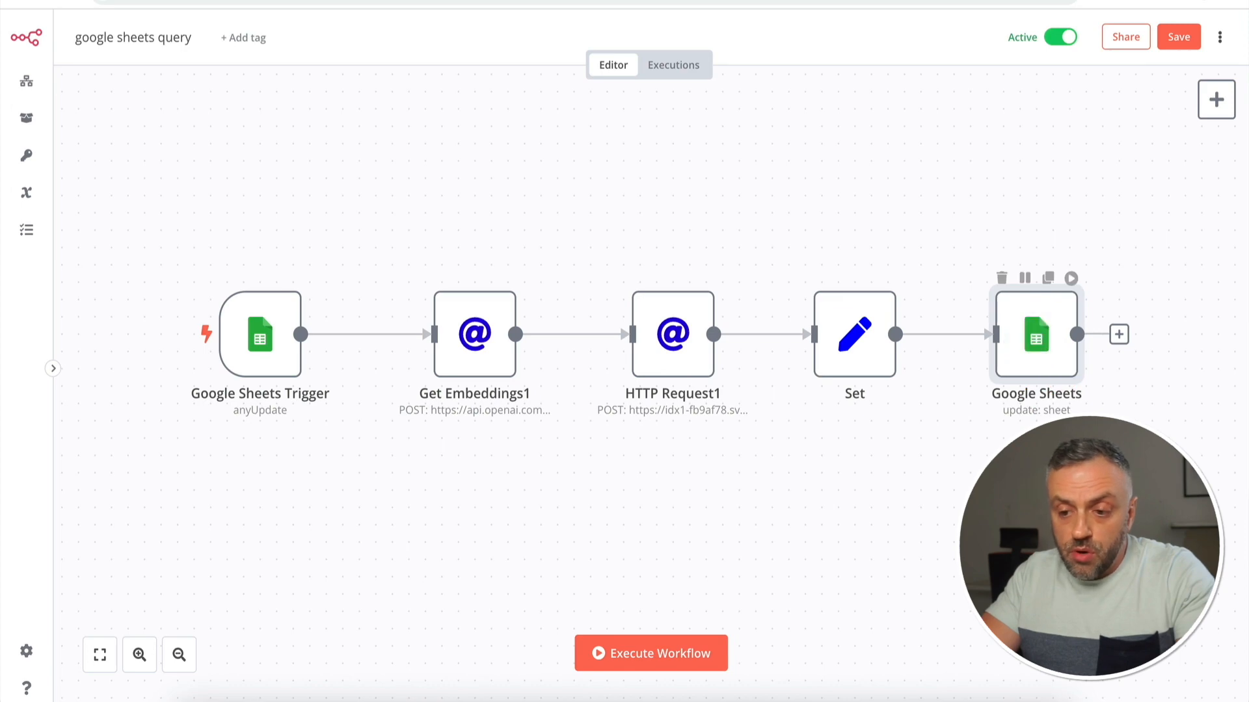
double_click(1034, 352)
scroll(653, 381, "down", 4)
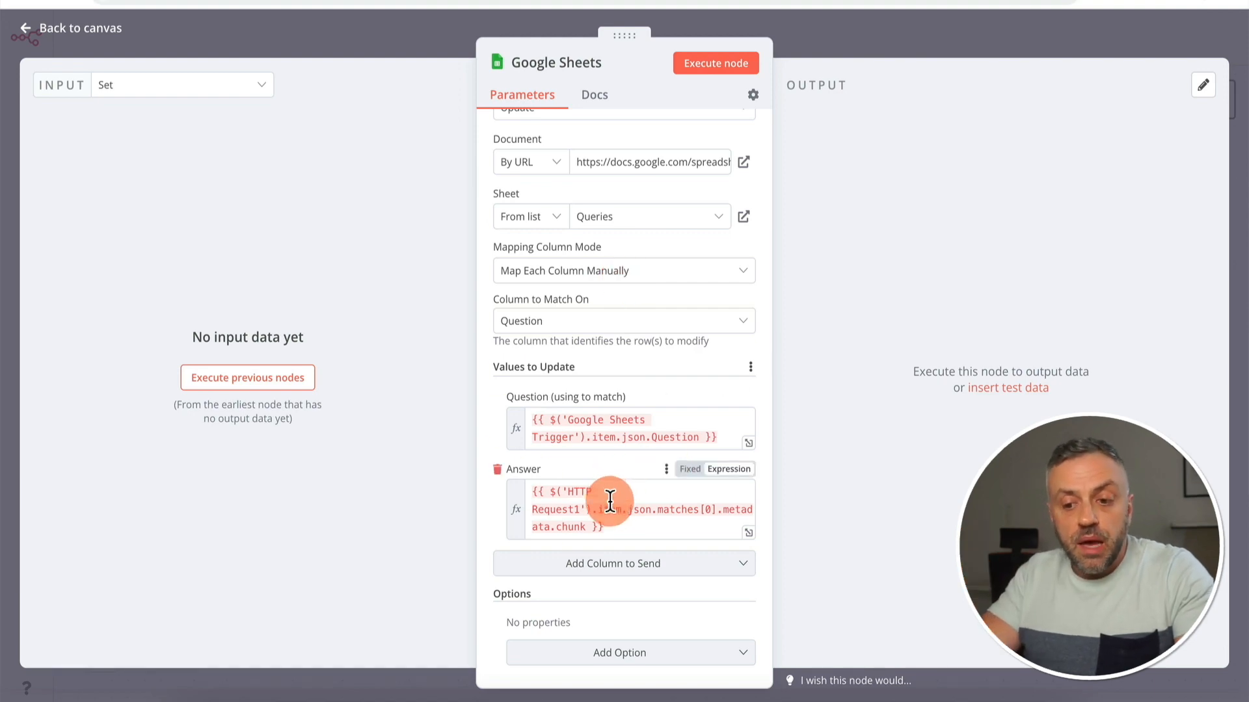
left_click(828, 36)
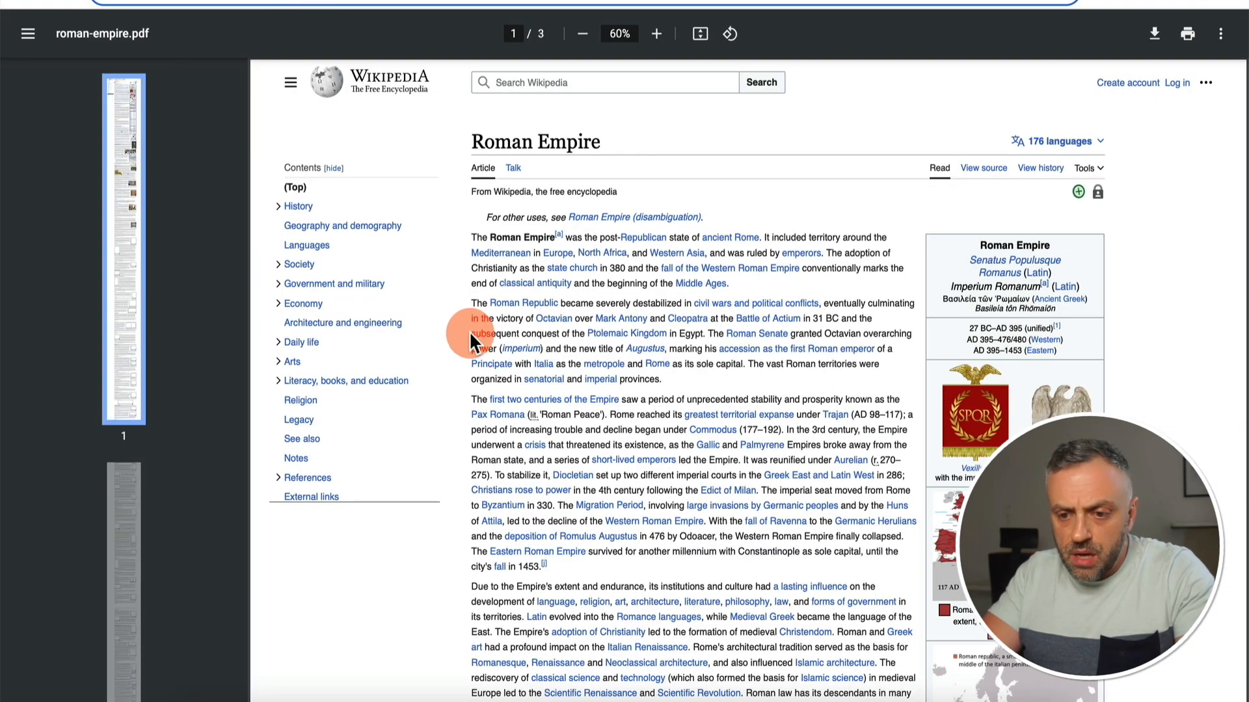
Find the imperial seat passage in roman-empire.pdf and enter "Where did the imperial seat move to?" in cell A4 of the Queries sheet
scroll(481, 358, "down", 1)
left_click_drag(864, 421, 762, 423)
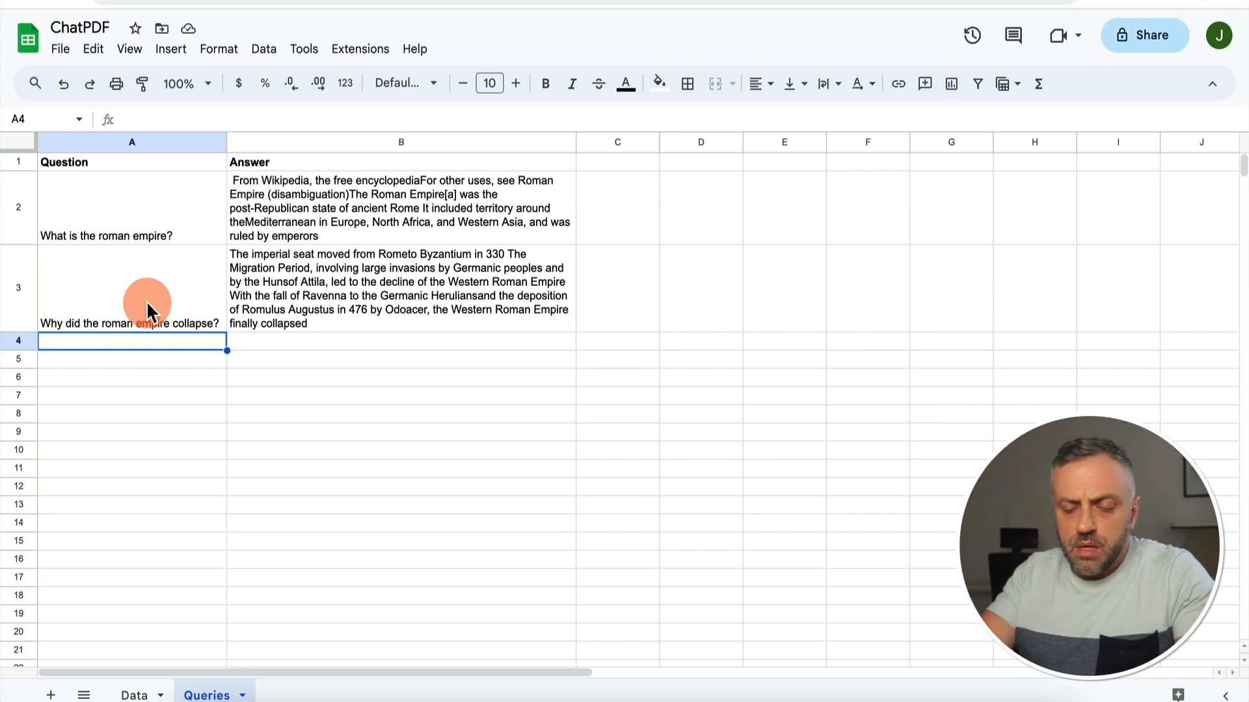
type("Where did the i")
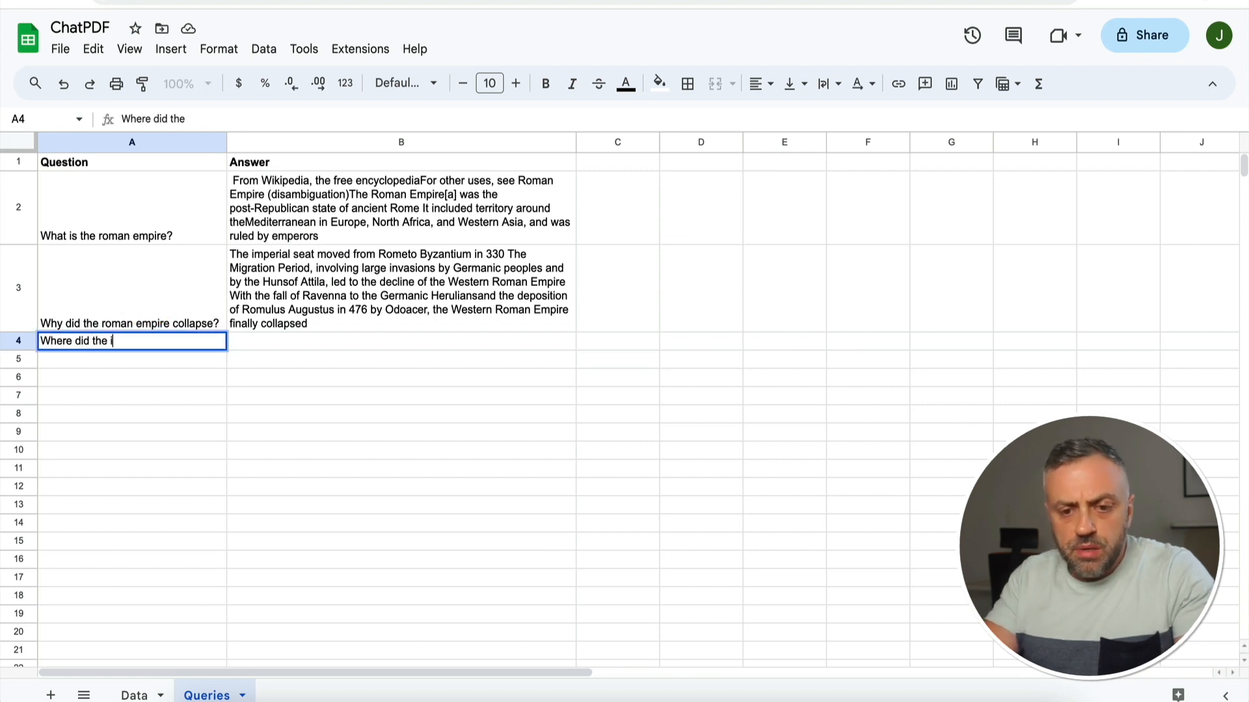
type("mperial seat move to")
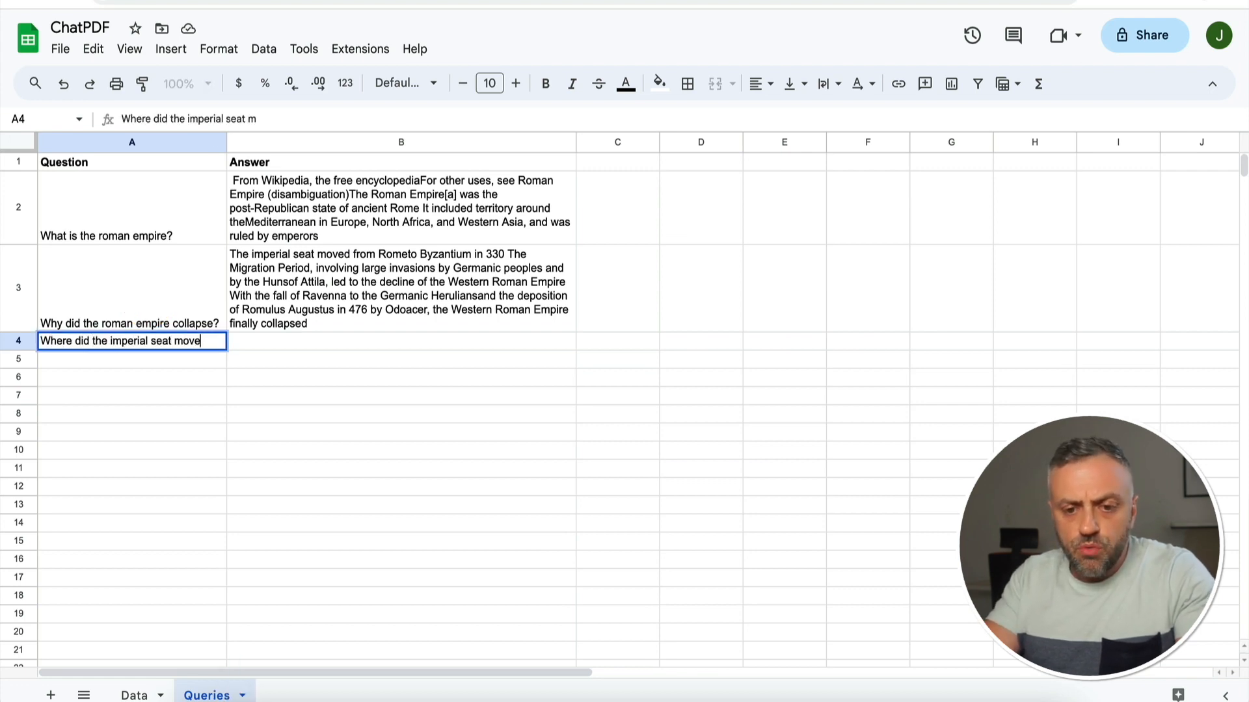
type("?")
key("Return")
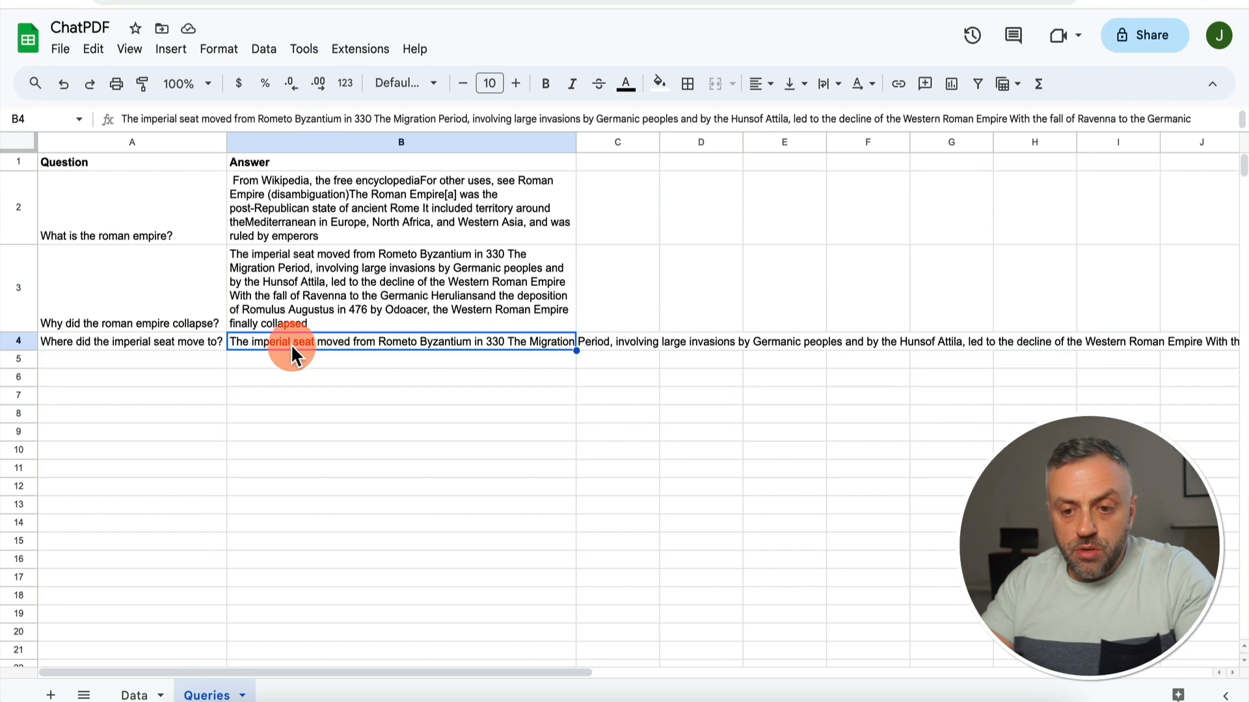
Wrap the text of the answer in cell B4
left_click(221, 49)
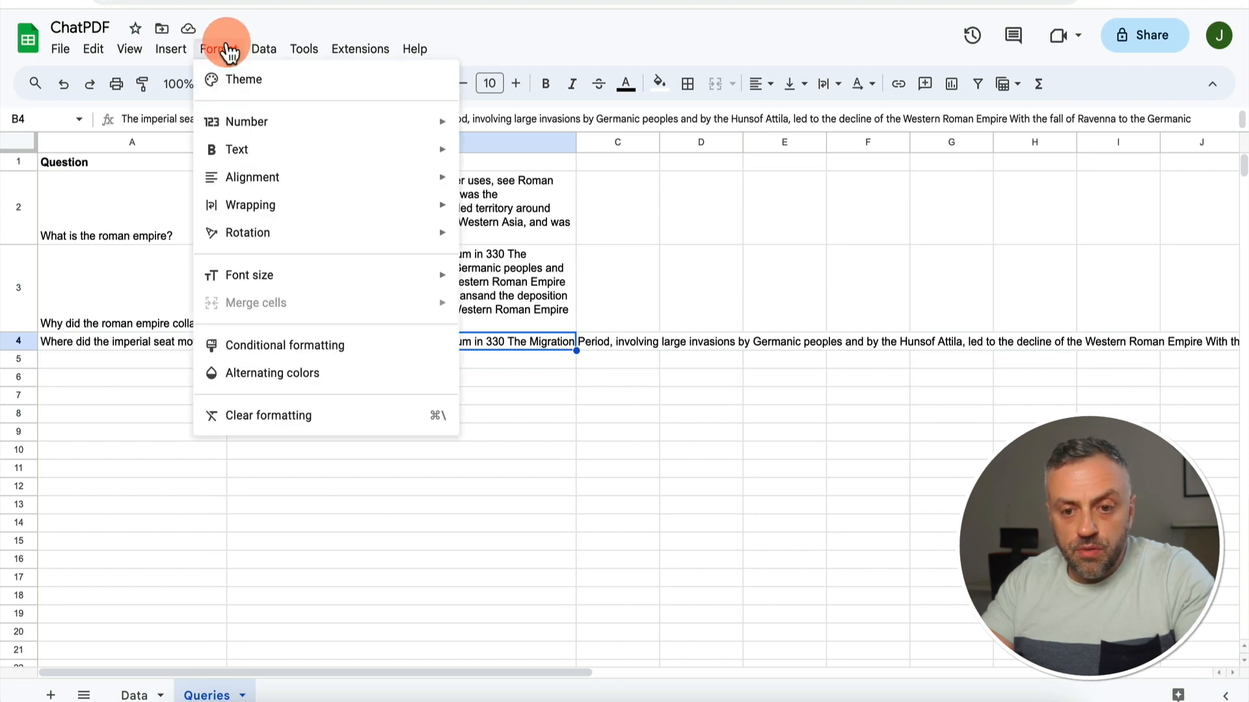
mouse_move(244, 205)
left_click(504, 239)
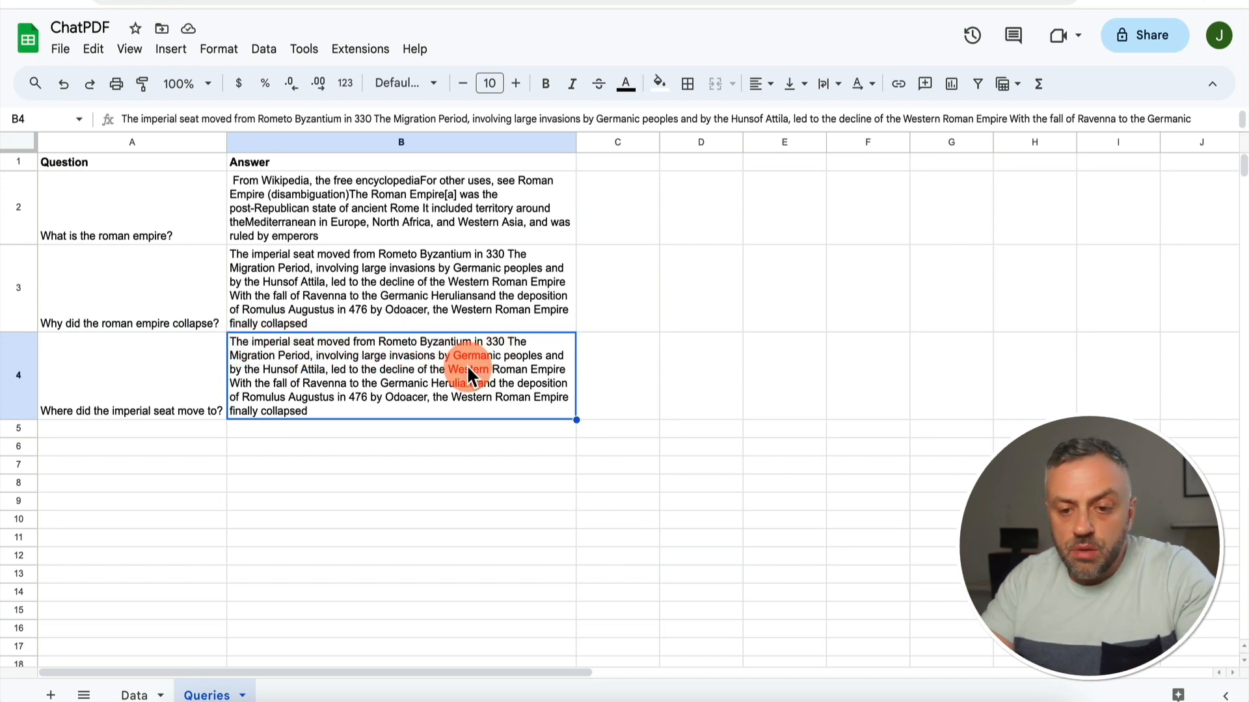
Switch to n8n and view the google sheets query execution of 4 Jul at 16:31:54
left_click(325, 1)
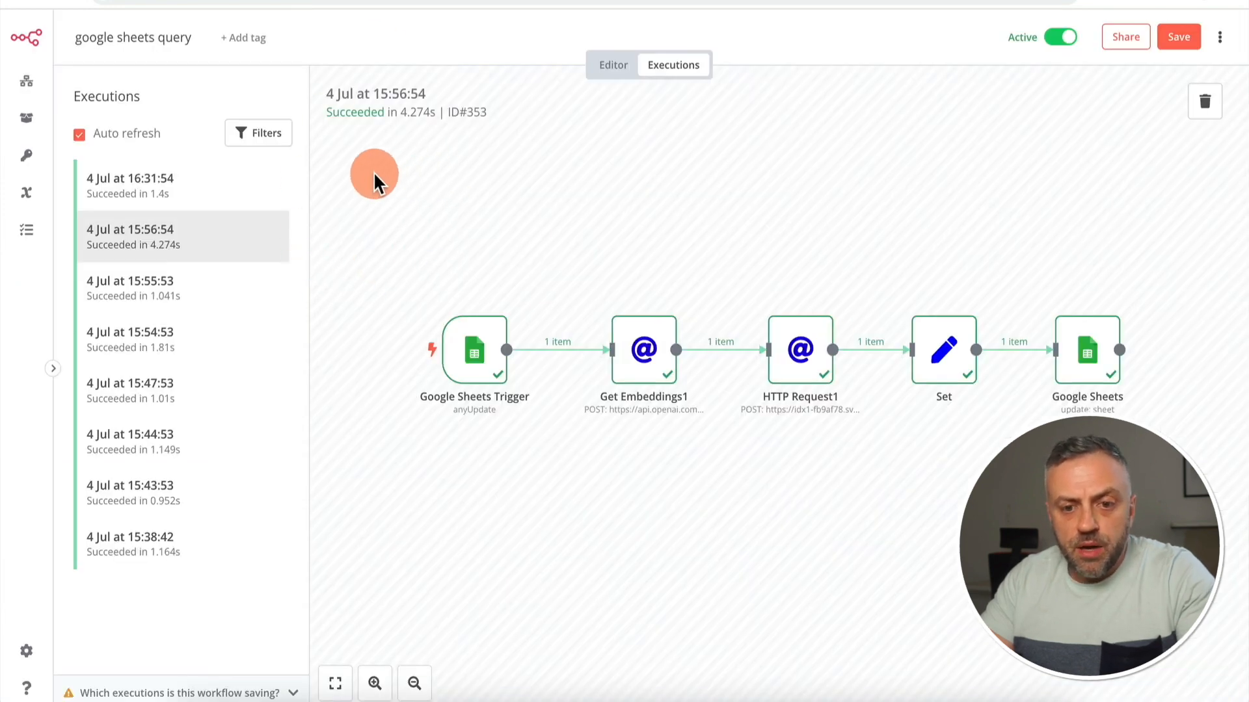
left_click(219, 190)
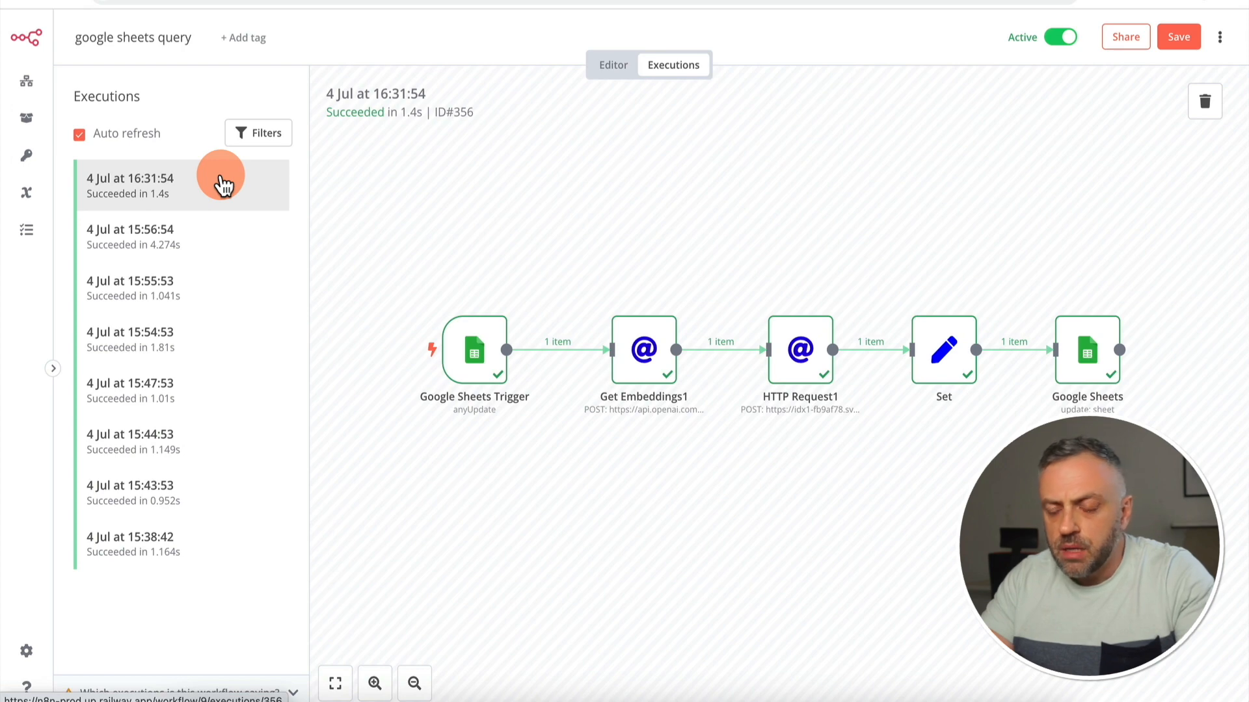
double_click(468, 359)
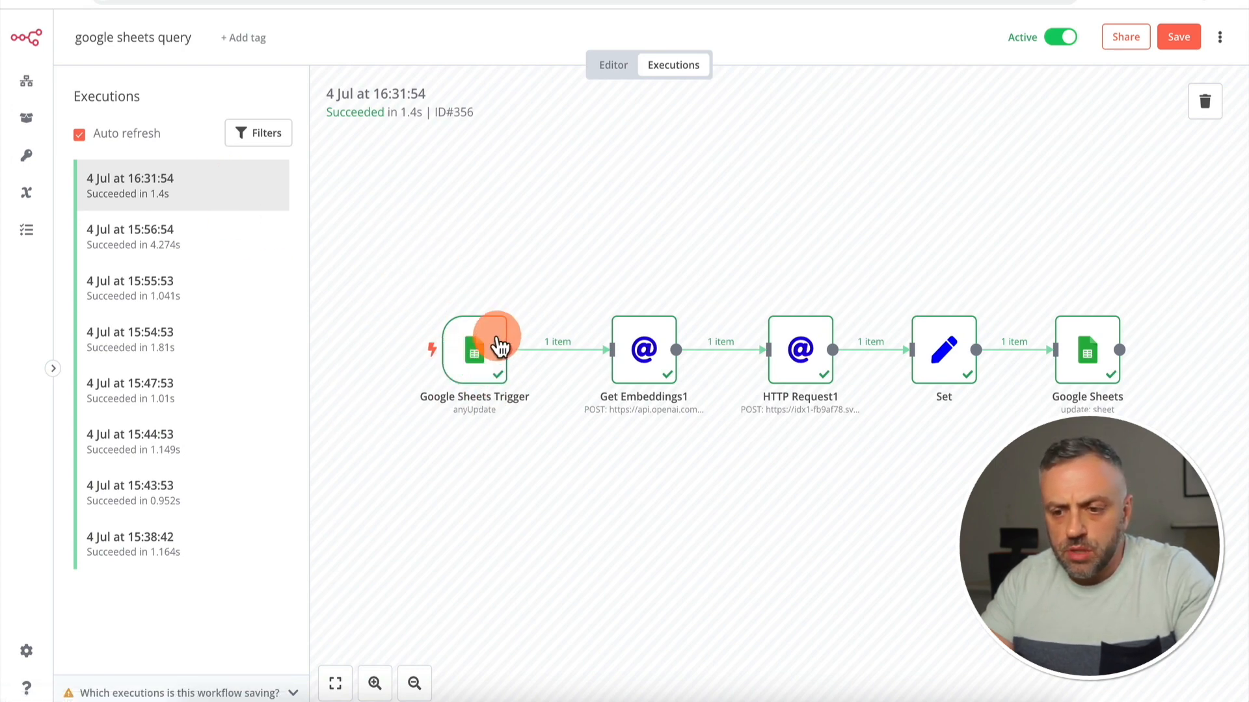
Save the google sheets query workflow's changes, and open the executions of the google sheets pdf workflow
left_click(27, 81)
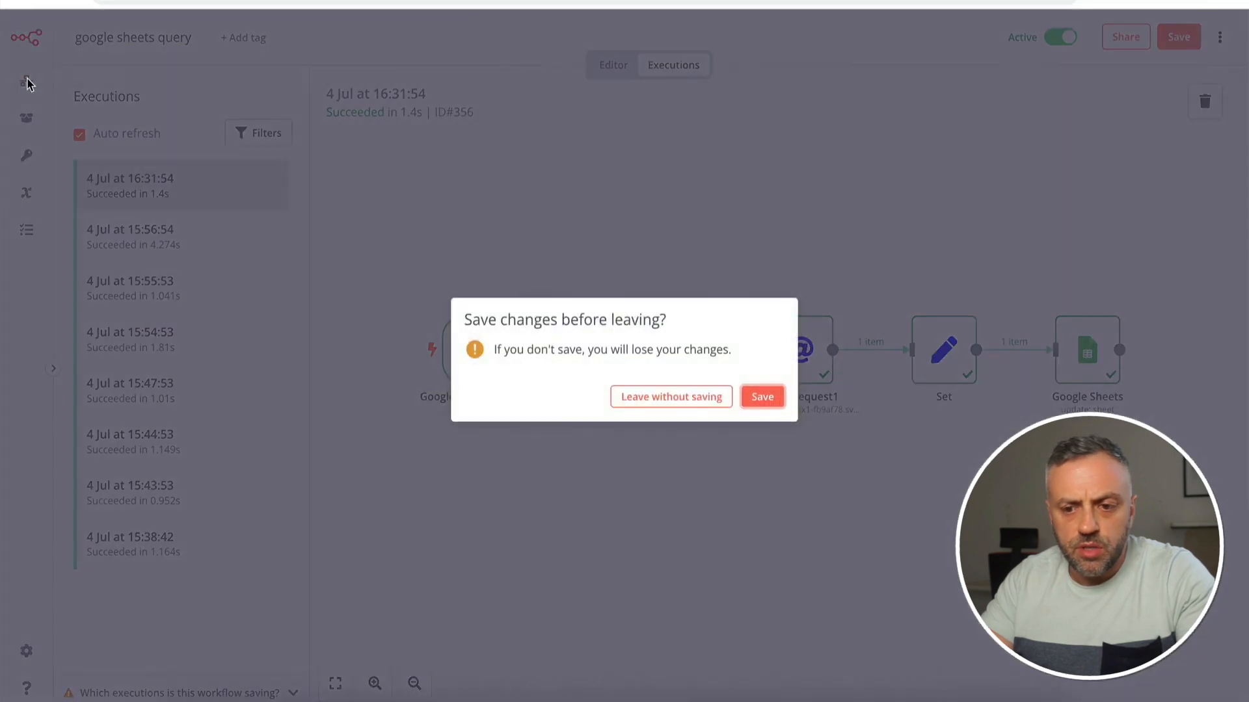
left_click(762, 398)
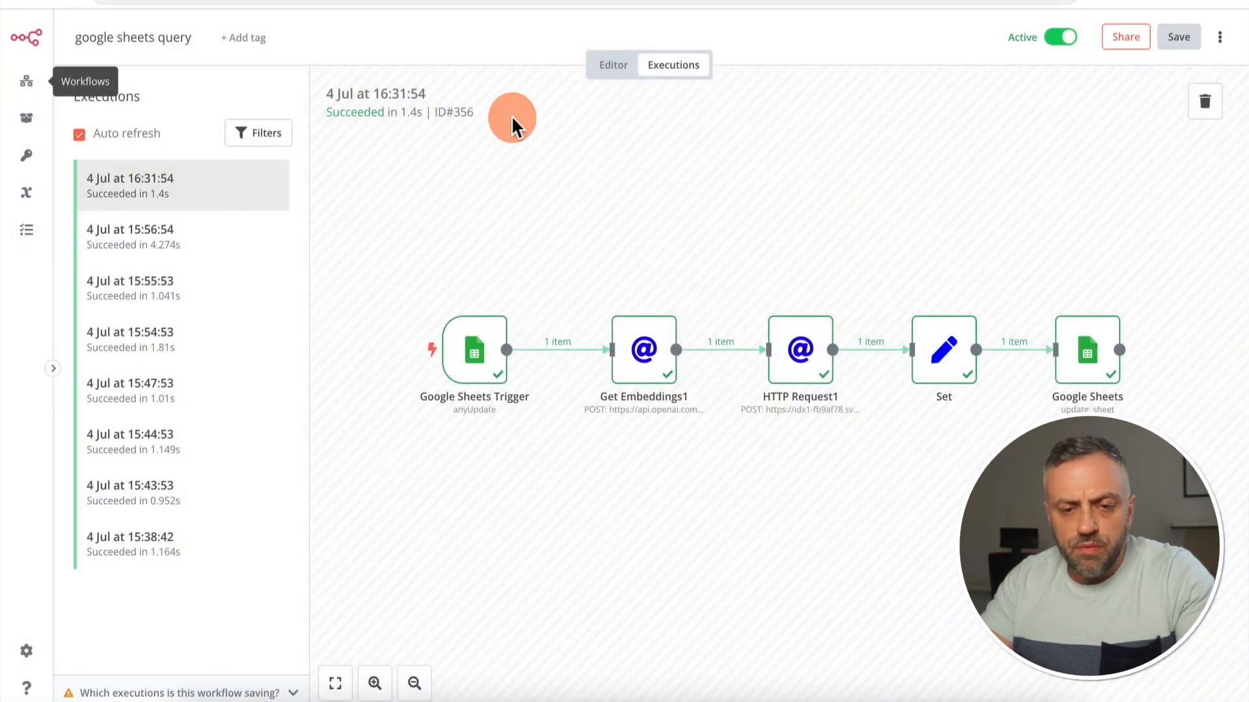
left_click(26, 81)
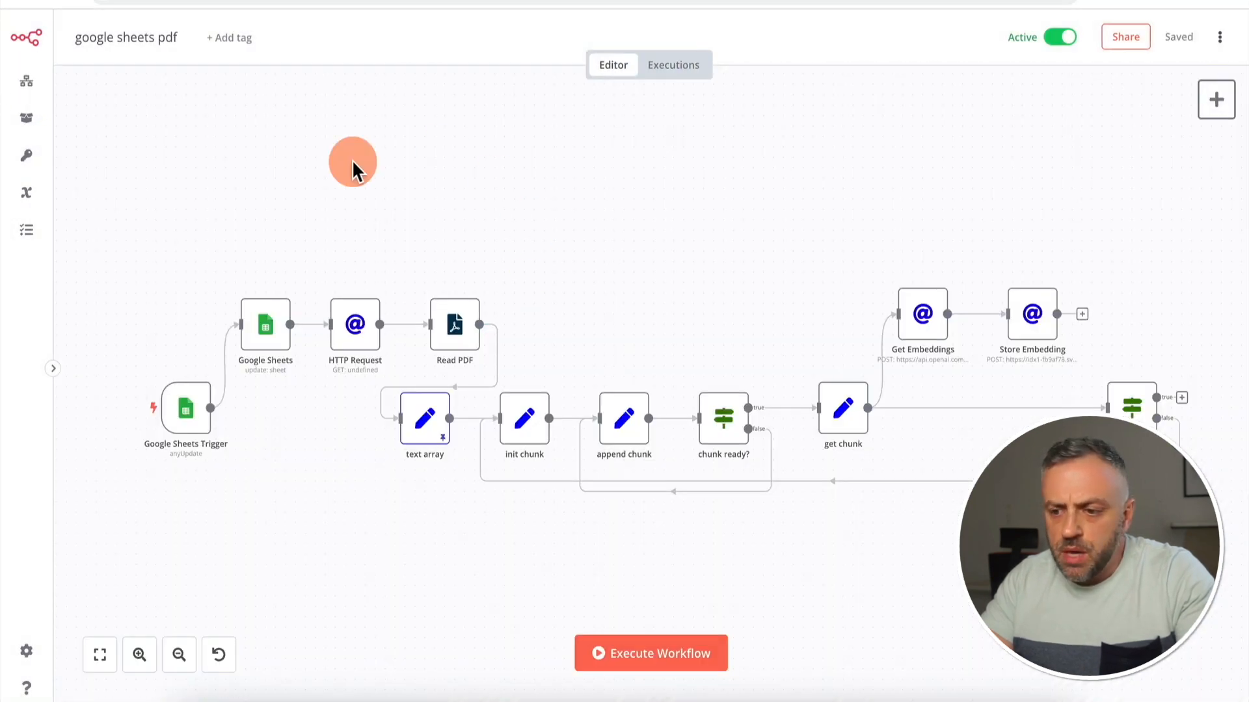
left_click(674, 65)
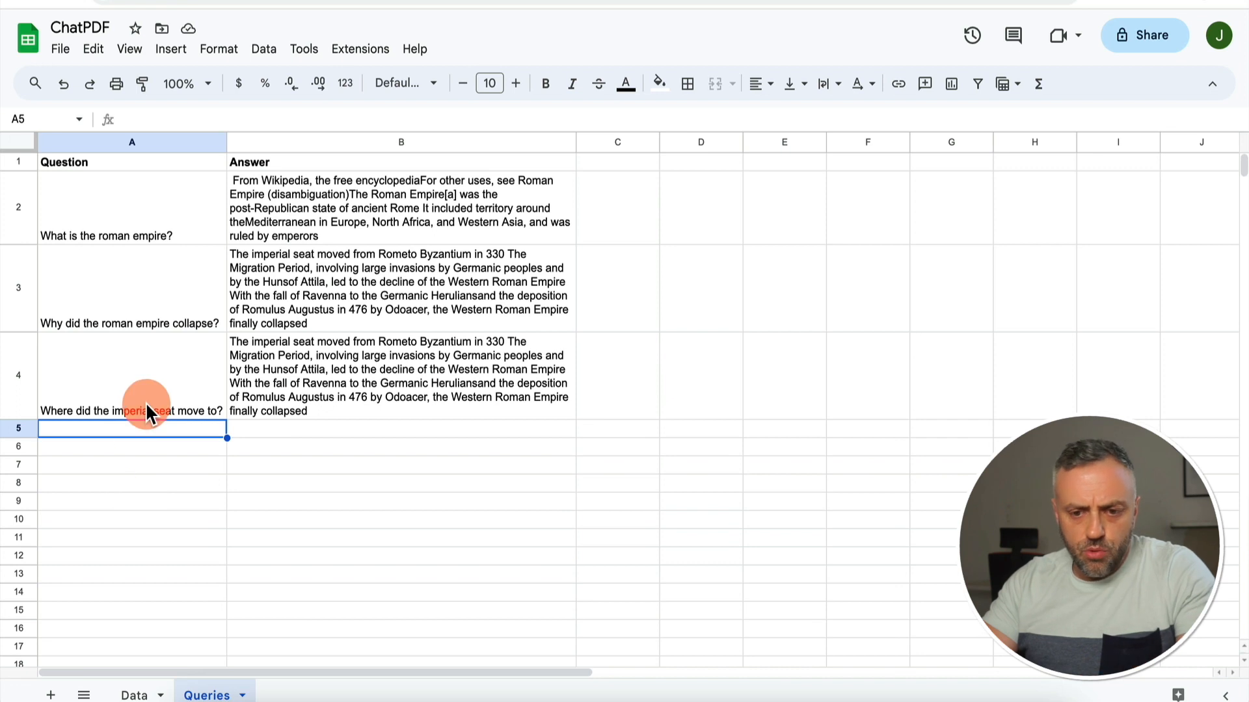
View the Data sheet of the ChatPDF spreadsheet, and open the google sheets pdf workflow in n8n
left_click(134, 696)
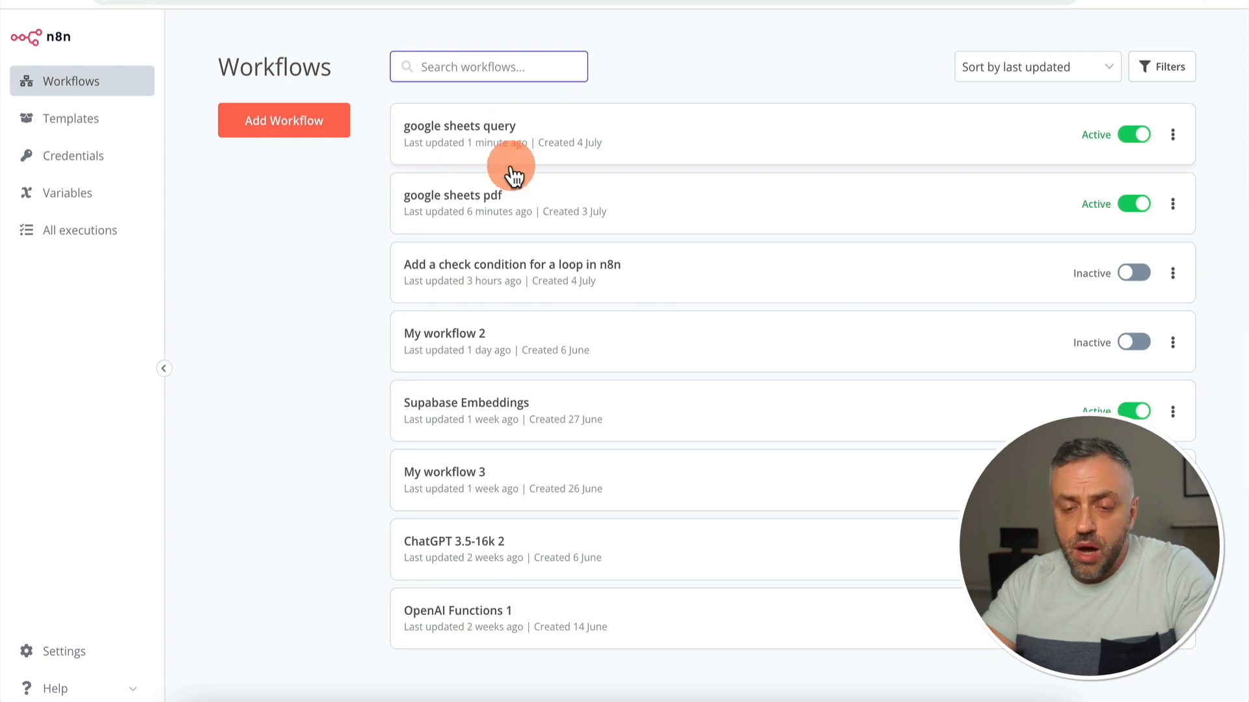
left_click(476, 198)
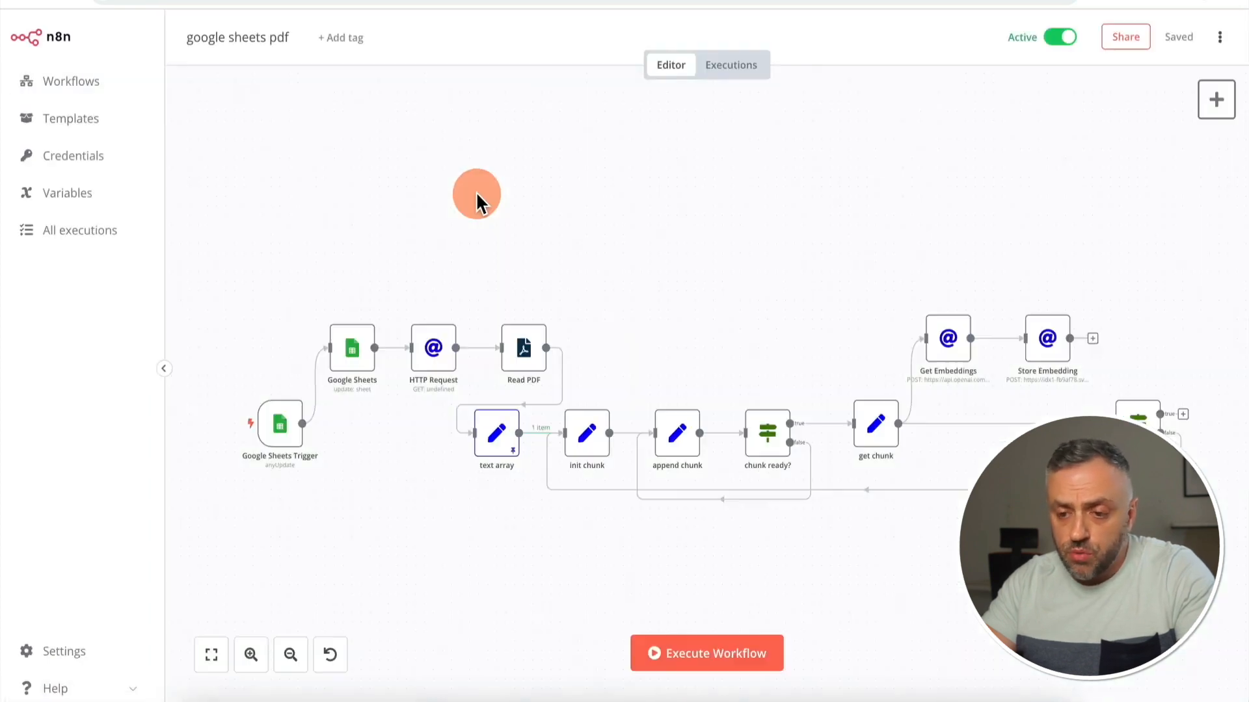